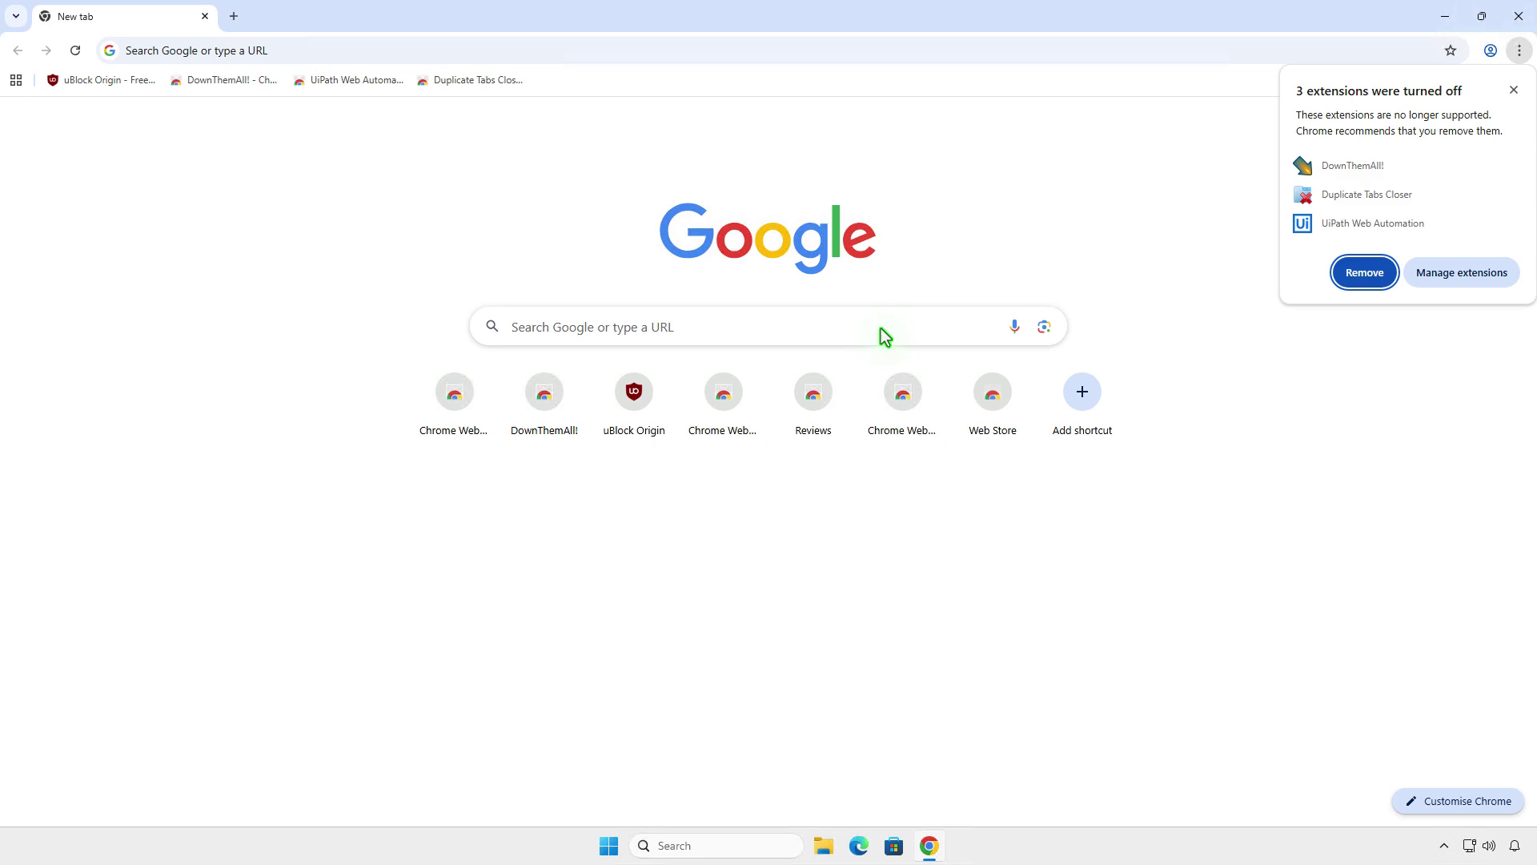
Open the Extensions page, then check in About Google Chrome that version 140.0.7339.81 is current
{"action": "left_click", "coordinate": [1465, 279]}
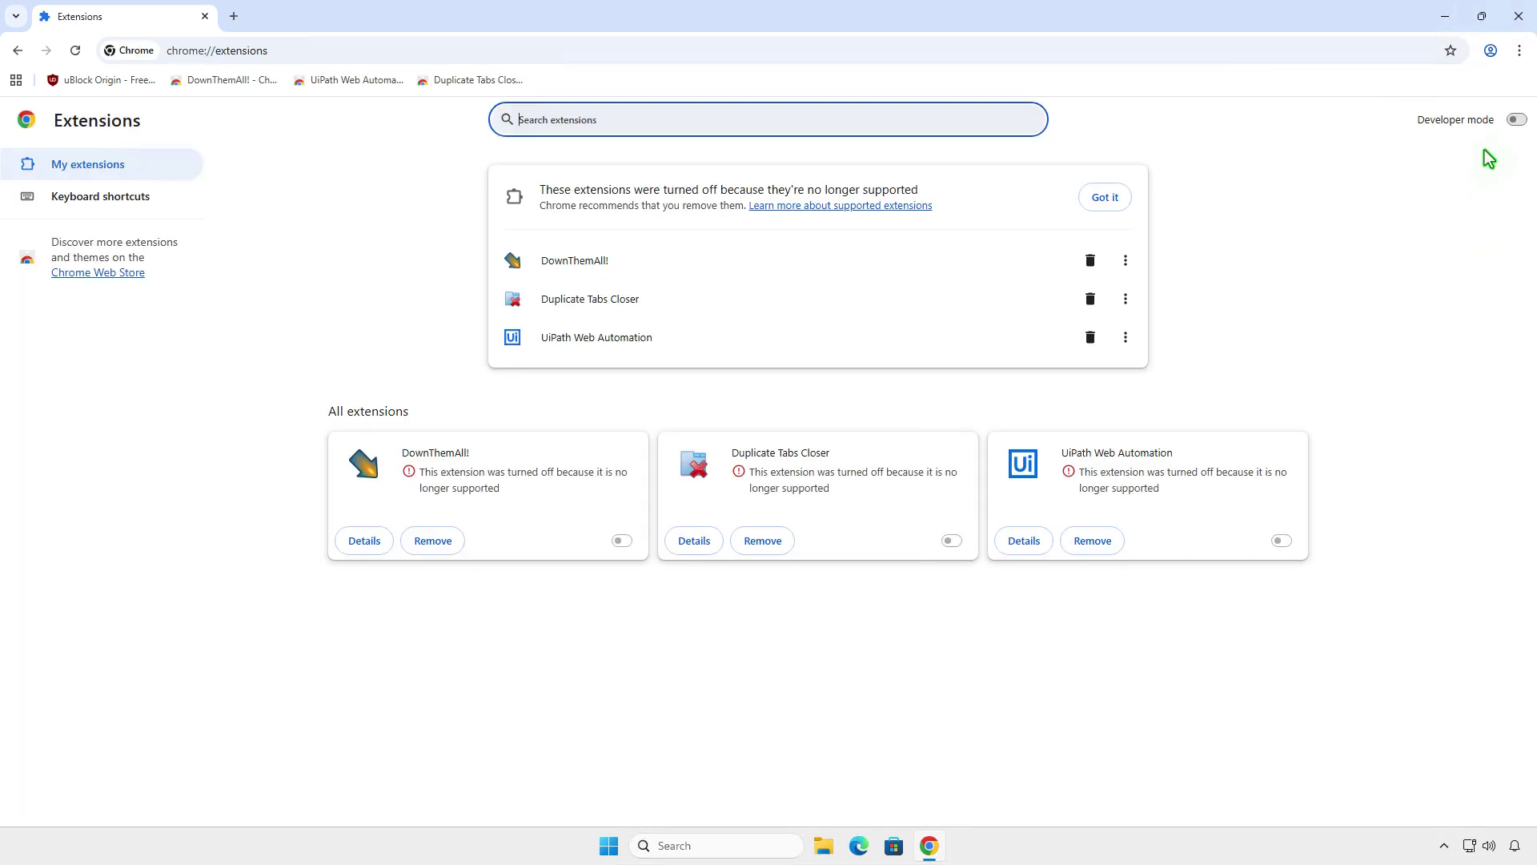
{"action": "left_click", "coordinate": [1519, 49]}
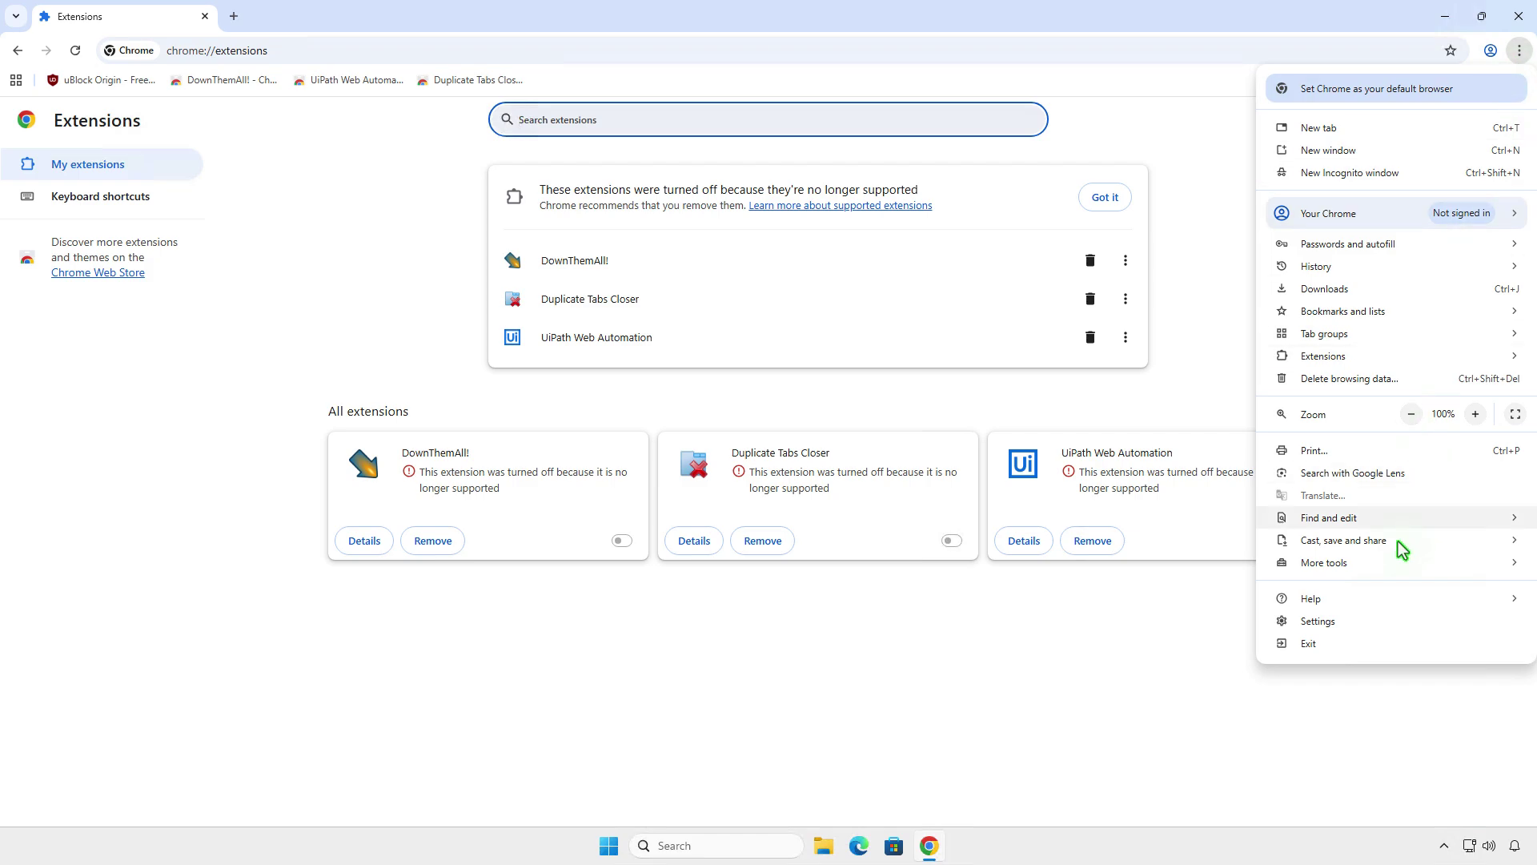
{"action": "mouse_move", "coordinate": [1372, 597]}
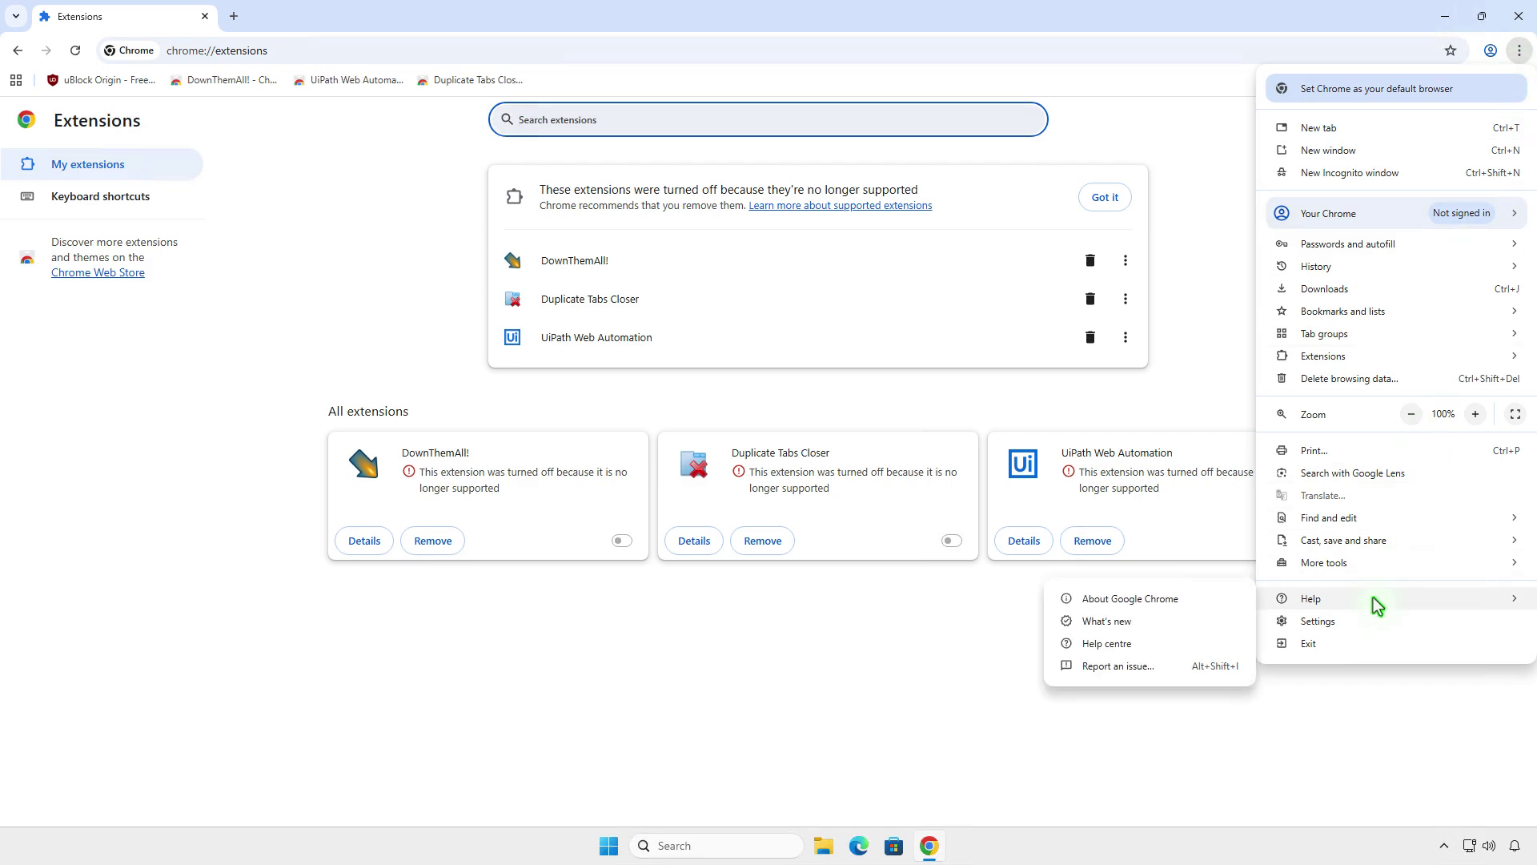
{"action": "left_click", "coordinate": [1207, 613]}
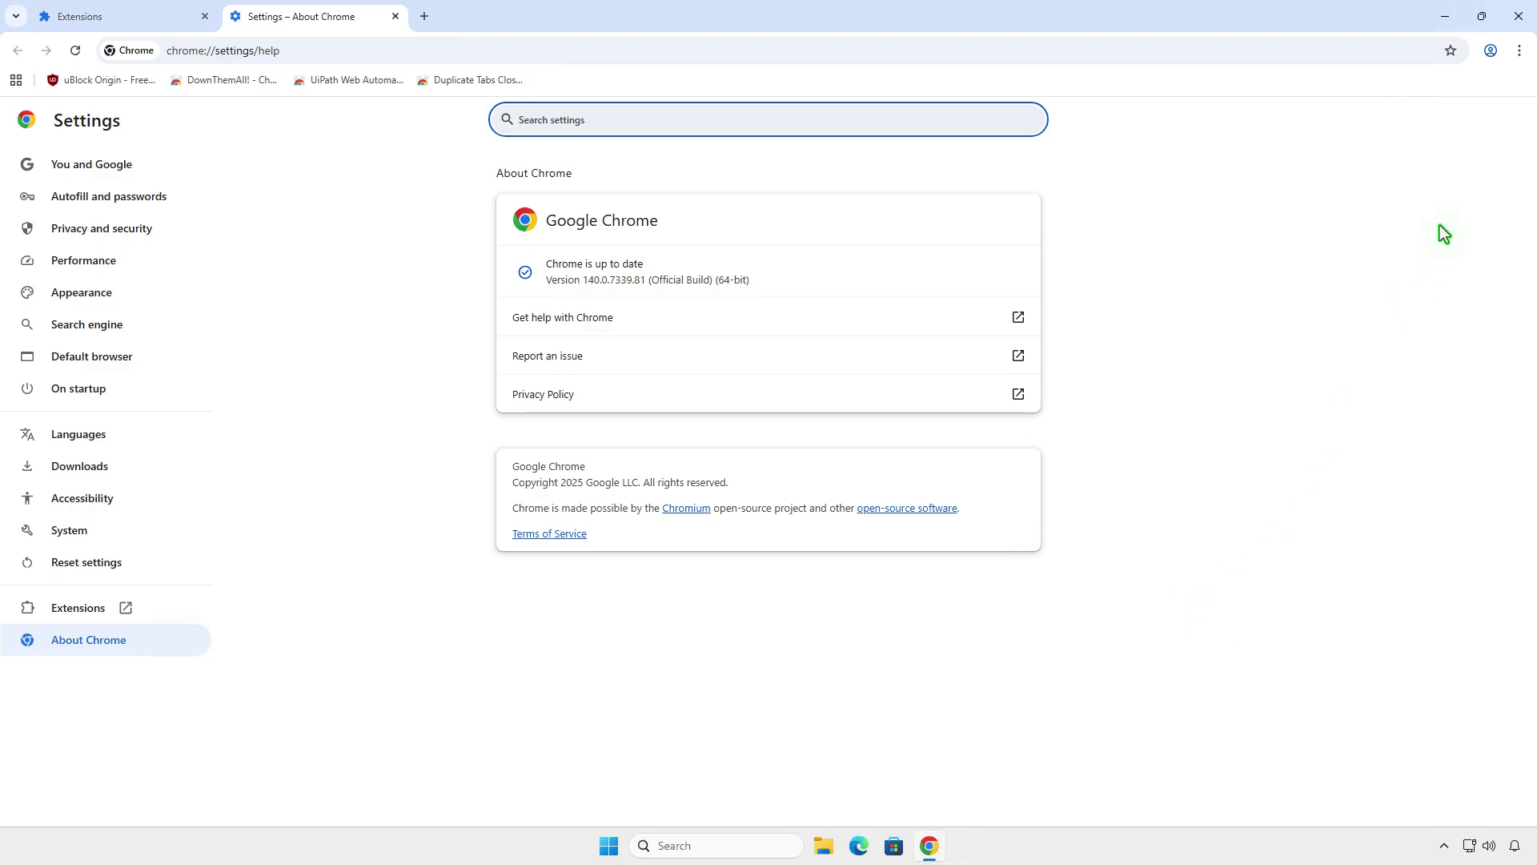
Close Chrome, search Windows for 'chrome', and bring up the Google Chrome result's extra actions
{"action": "left_click", "coordinate": [1522, 19]}
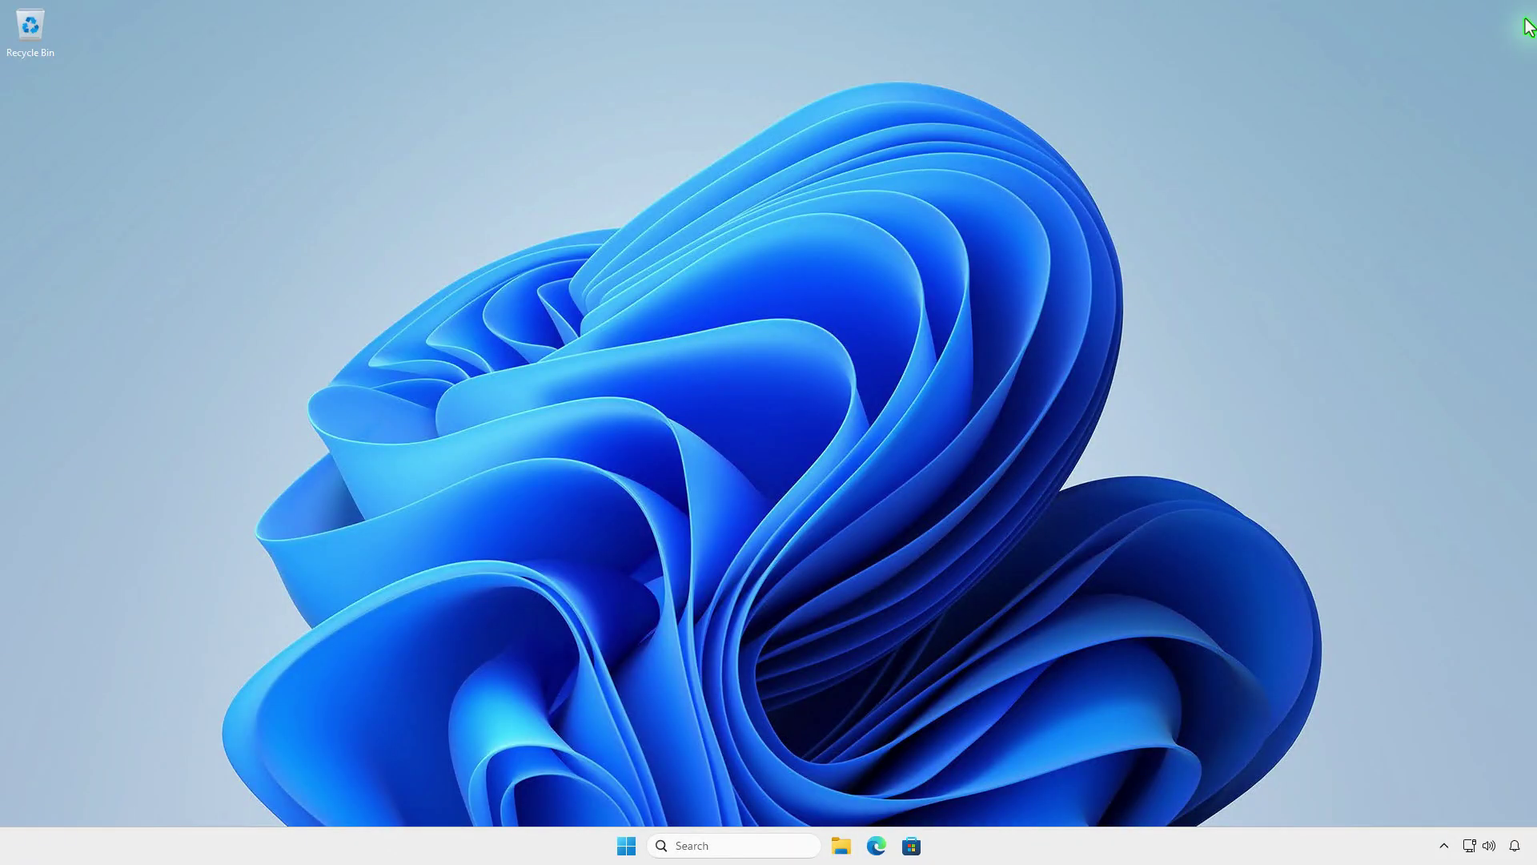
{"action": "left_click", "coordinate": [791, 850]}
{"action": "type", "text": "chrome"}
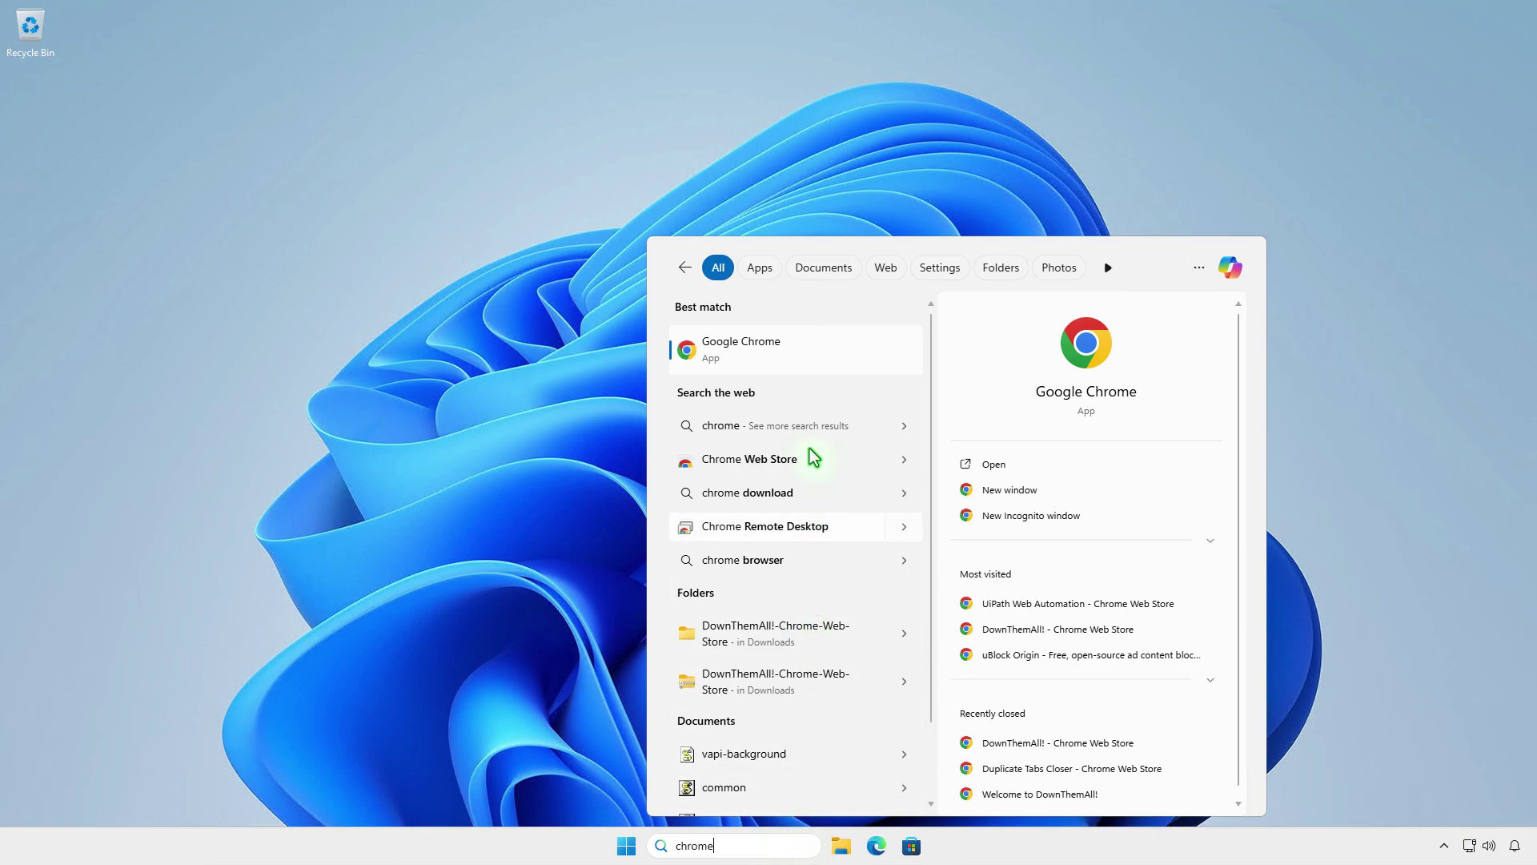
{"action": "right_click", "coordinate": [813, 343]}
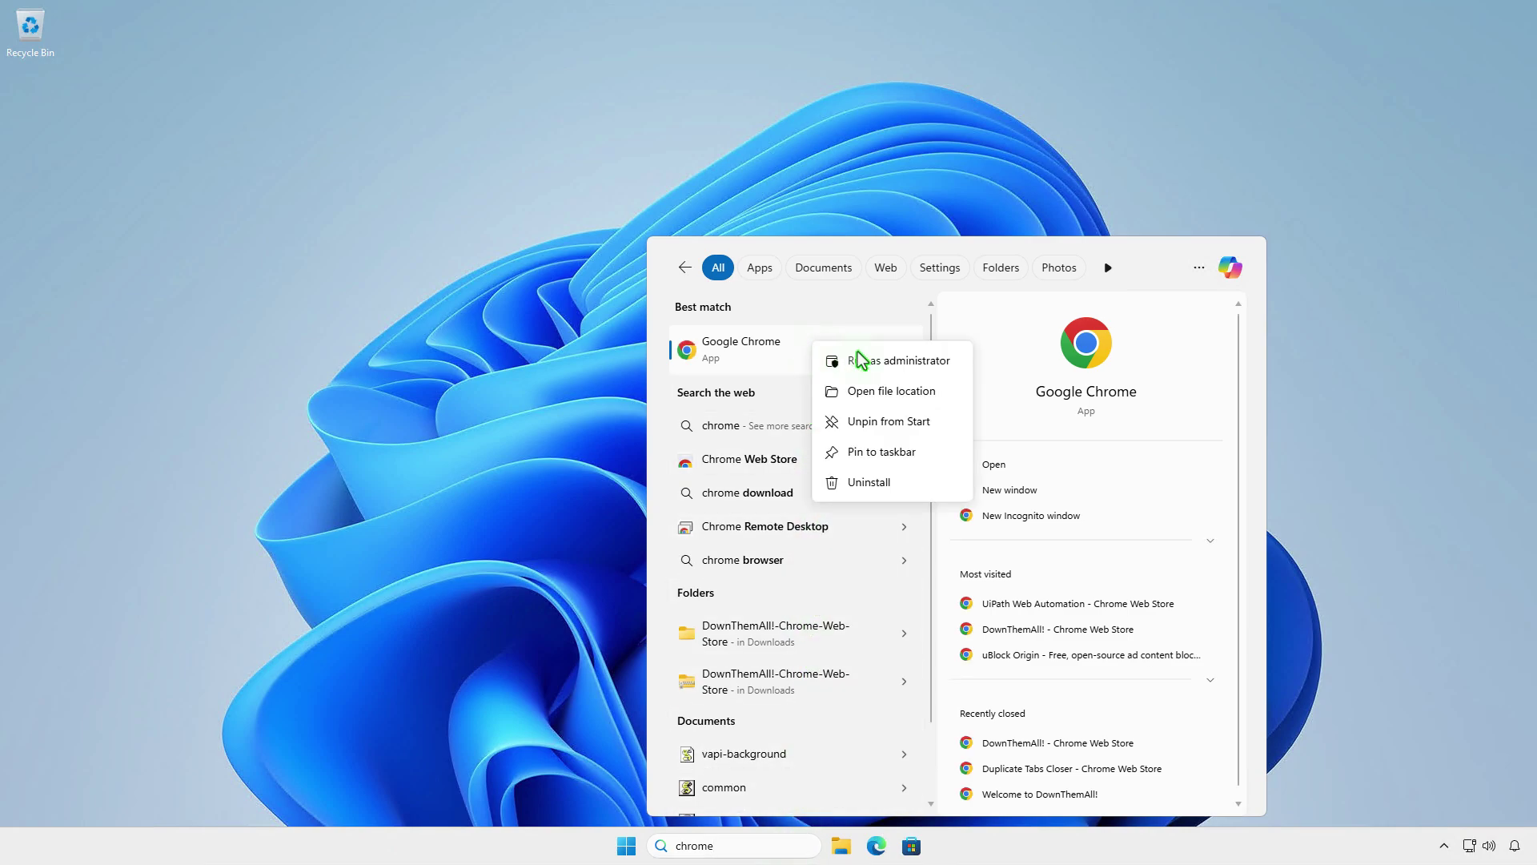
Append --disable-features=ExtensionManifestV2Unsupported,ExtensionManifestV2Disabled to the Chrome shortcut's Target and save with admin permission
{"action": "left_click", "coordinate": [954, 391]}
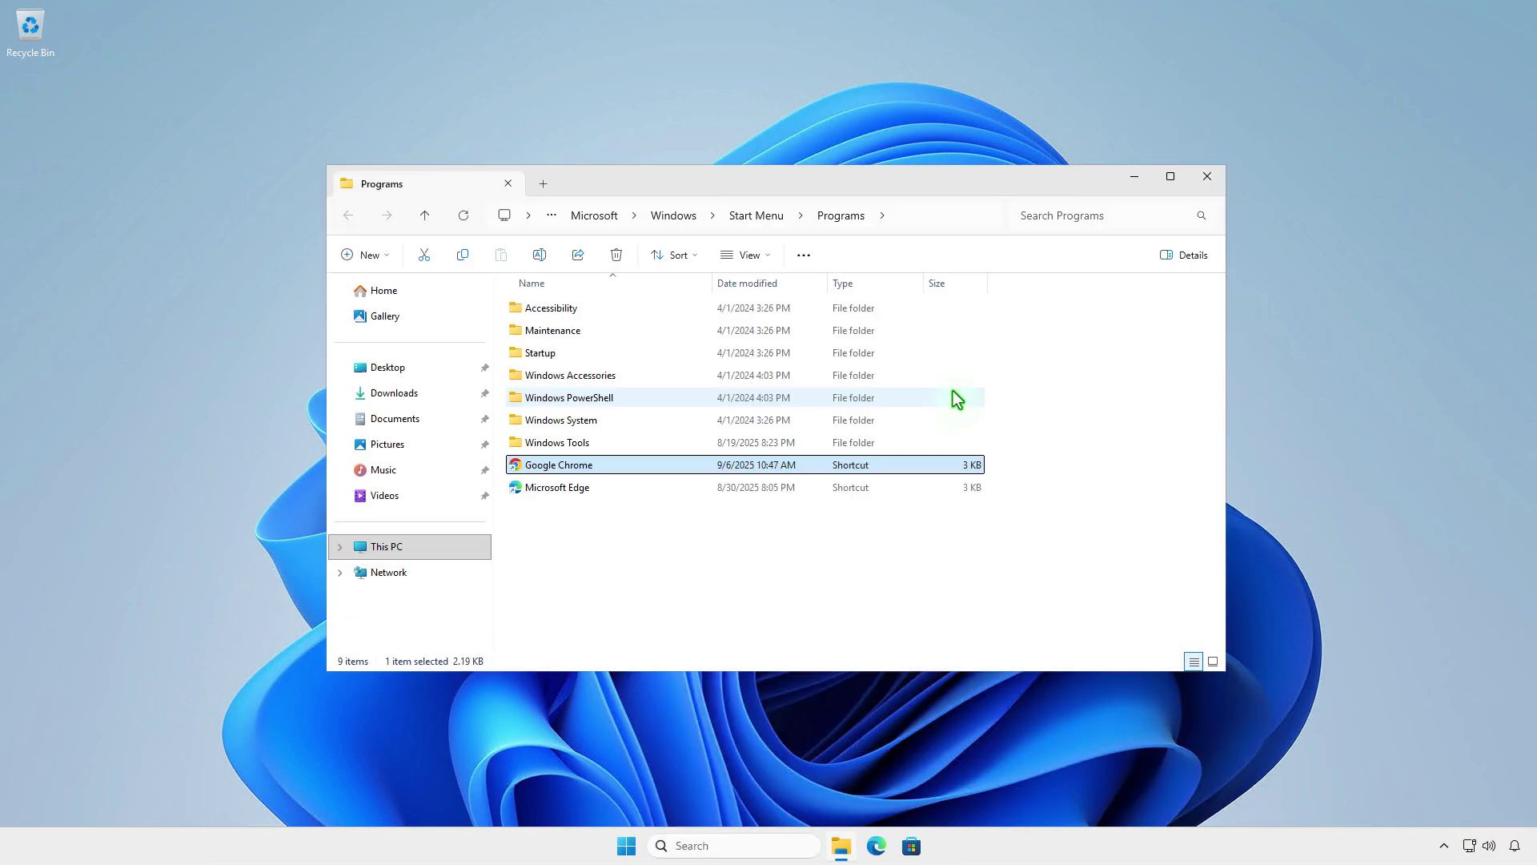
{"action": "right_click", "coordinate": [681, 469]}
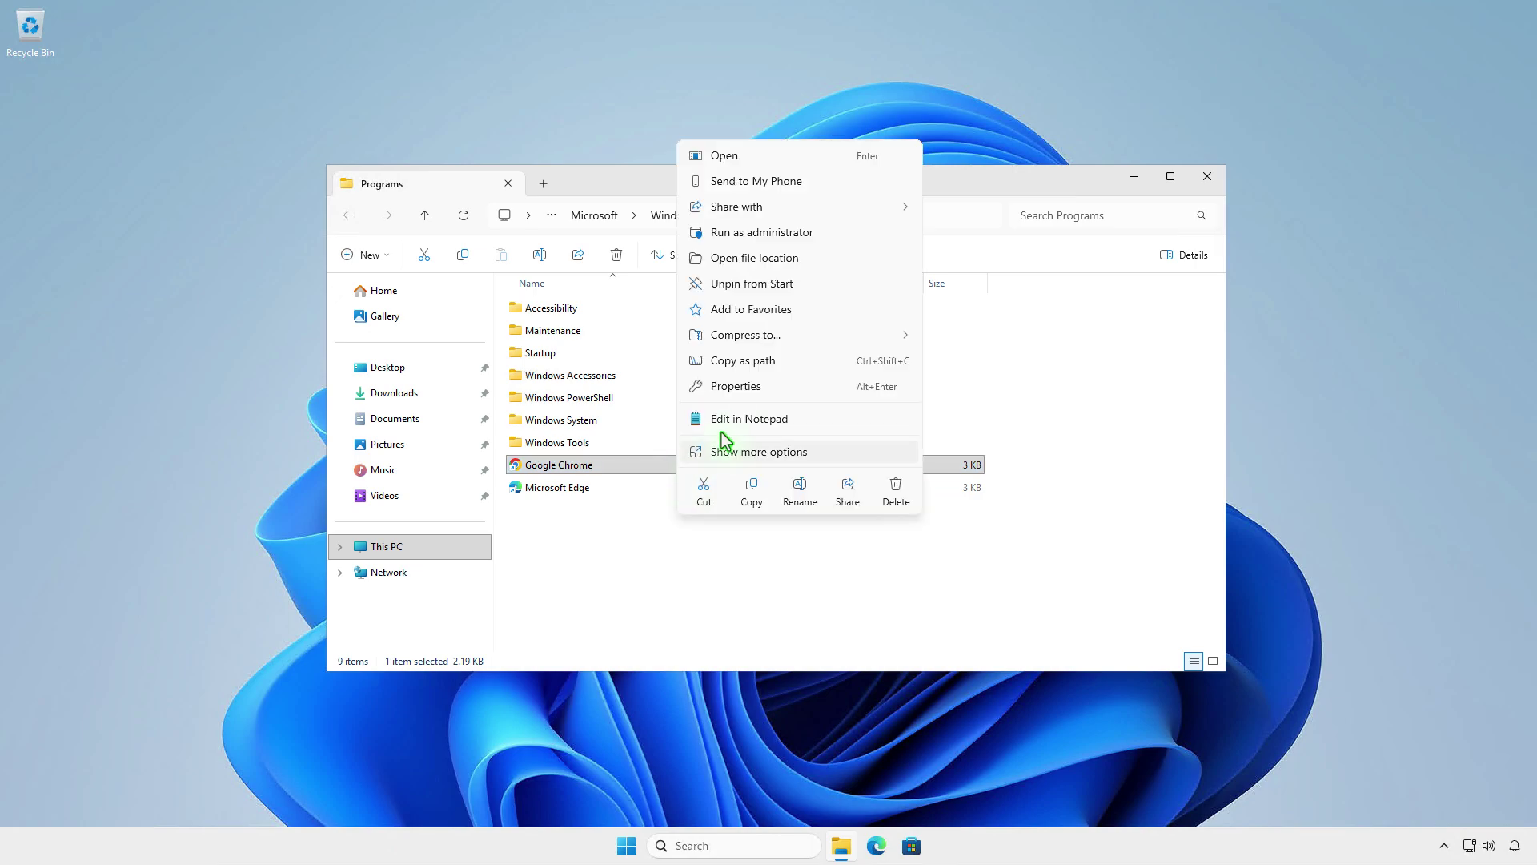
{"action": "left_click", "coordinate": [774, 387]}
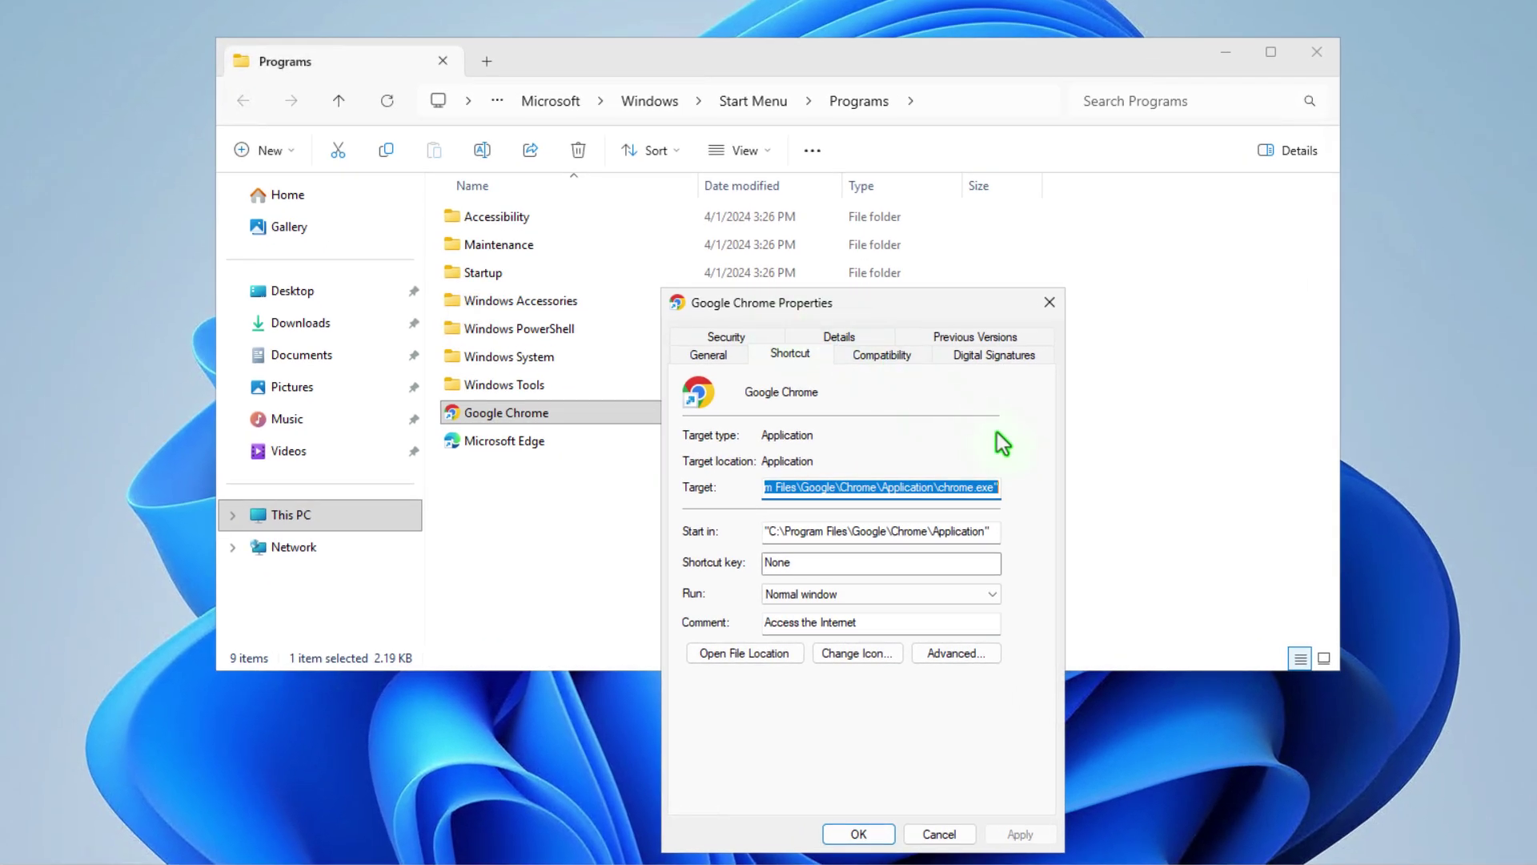
{"action": "key", "text": "End"}
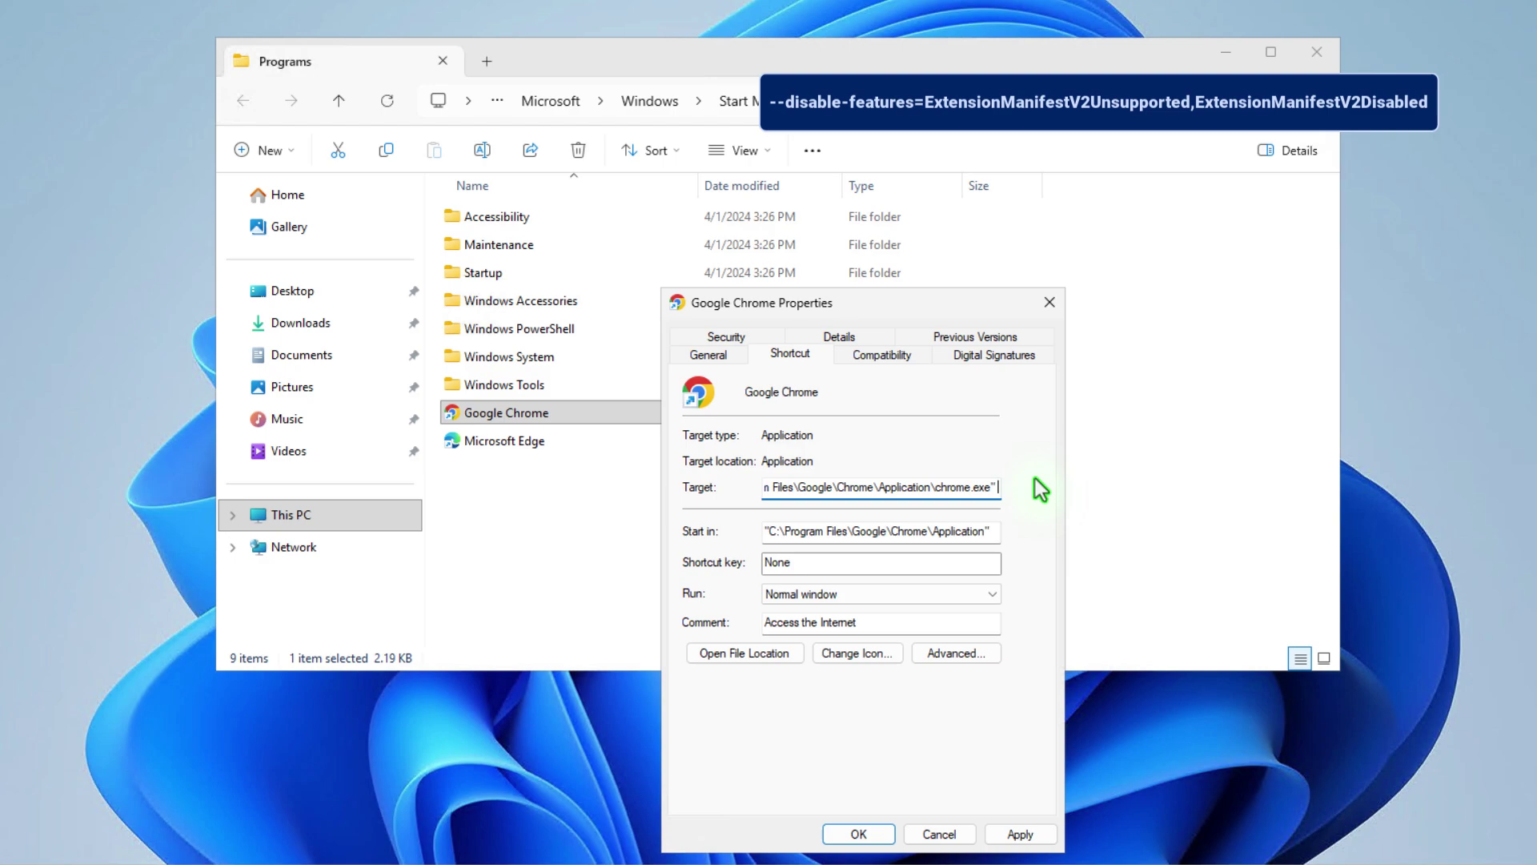
{"action": "type", "text": "--disable-features=ExtensionManifestV2Unsupported,ExtensionManifestV2Disabled"}
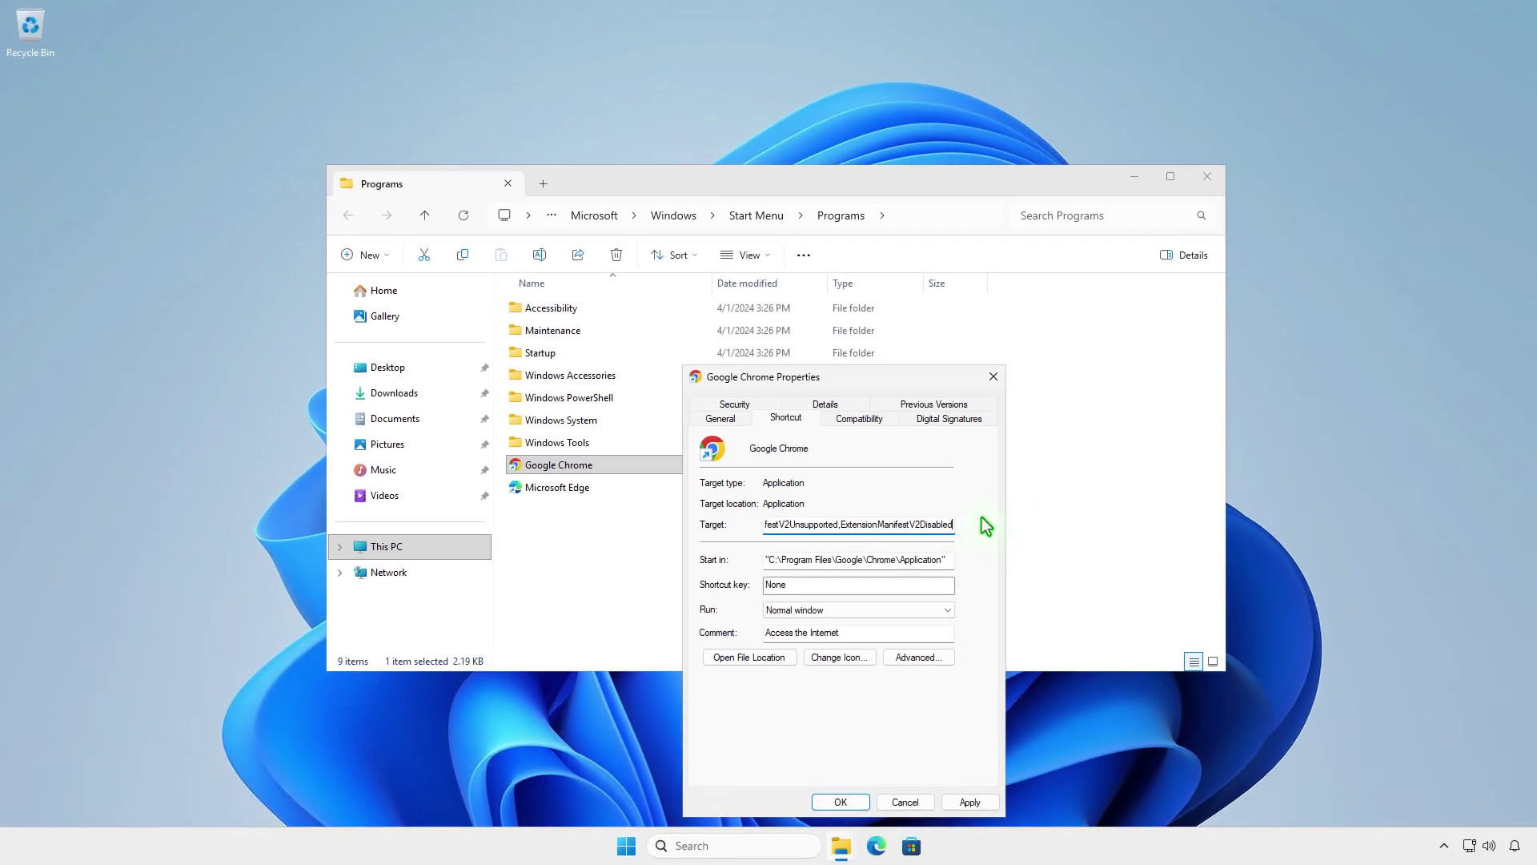
{"action": "key", "text": "Tab"}
{"action": "key", "text": "Tab"}
{"action": "key", "text": "Tab"}
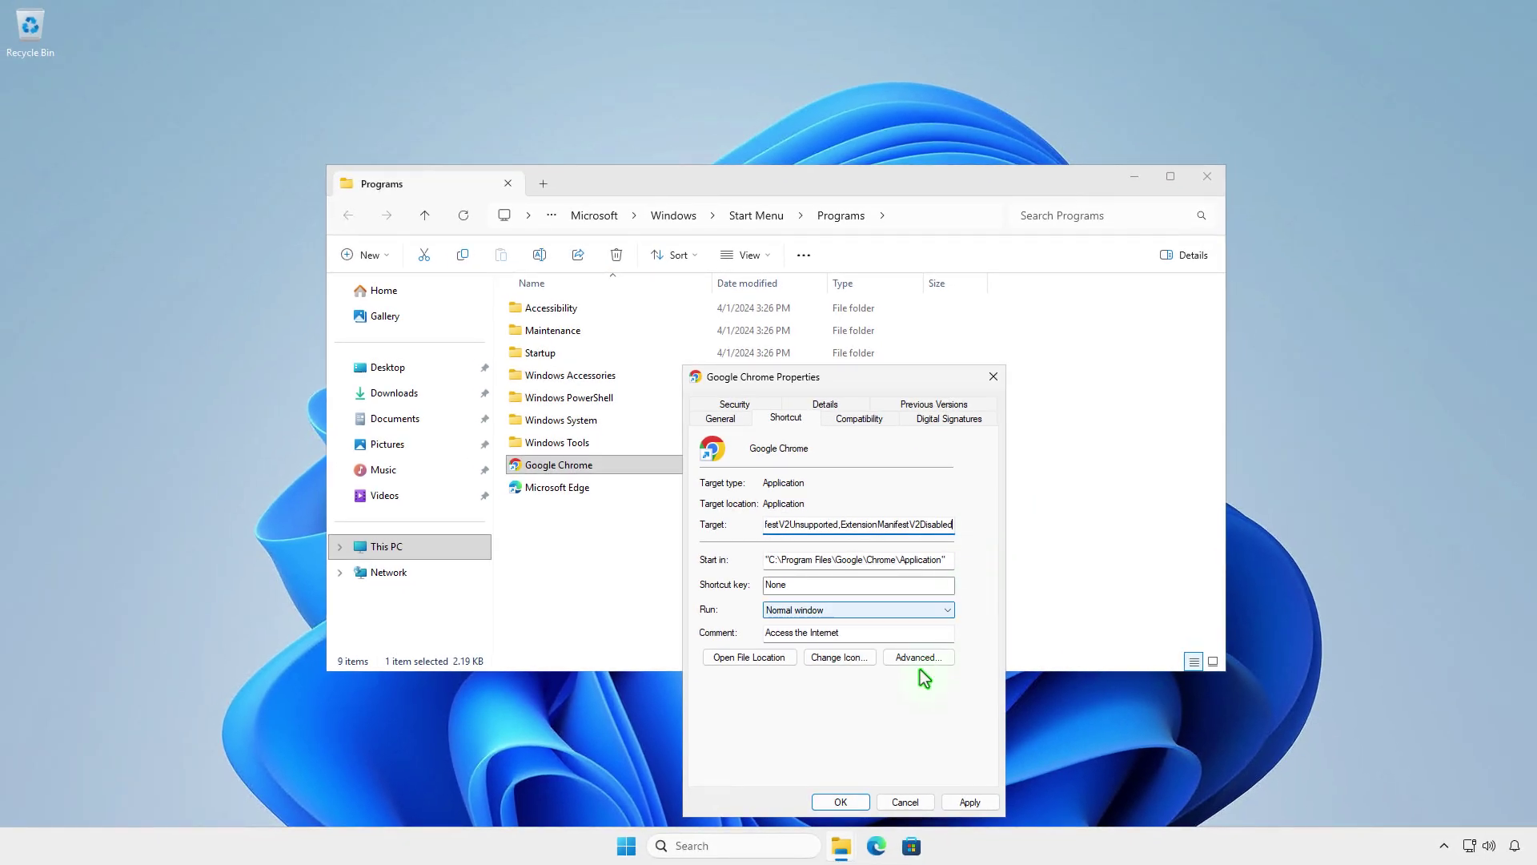
{"action": "left_click", "coordinate": [840, 802]}
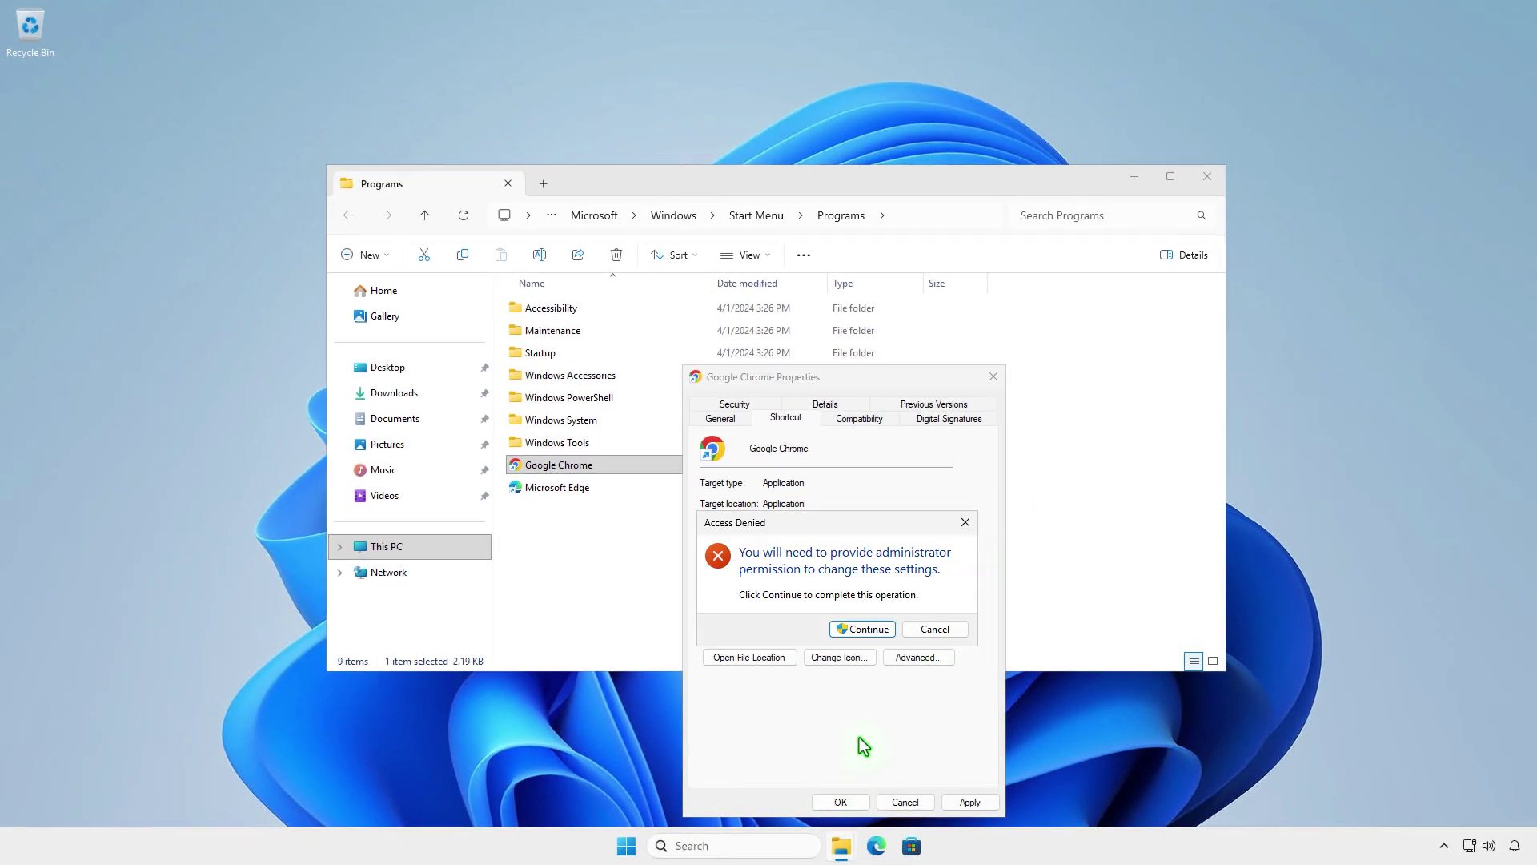
{"action": "left_click", "coordinate": [880, 629]}
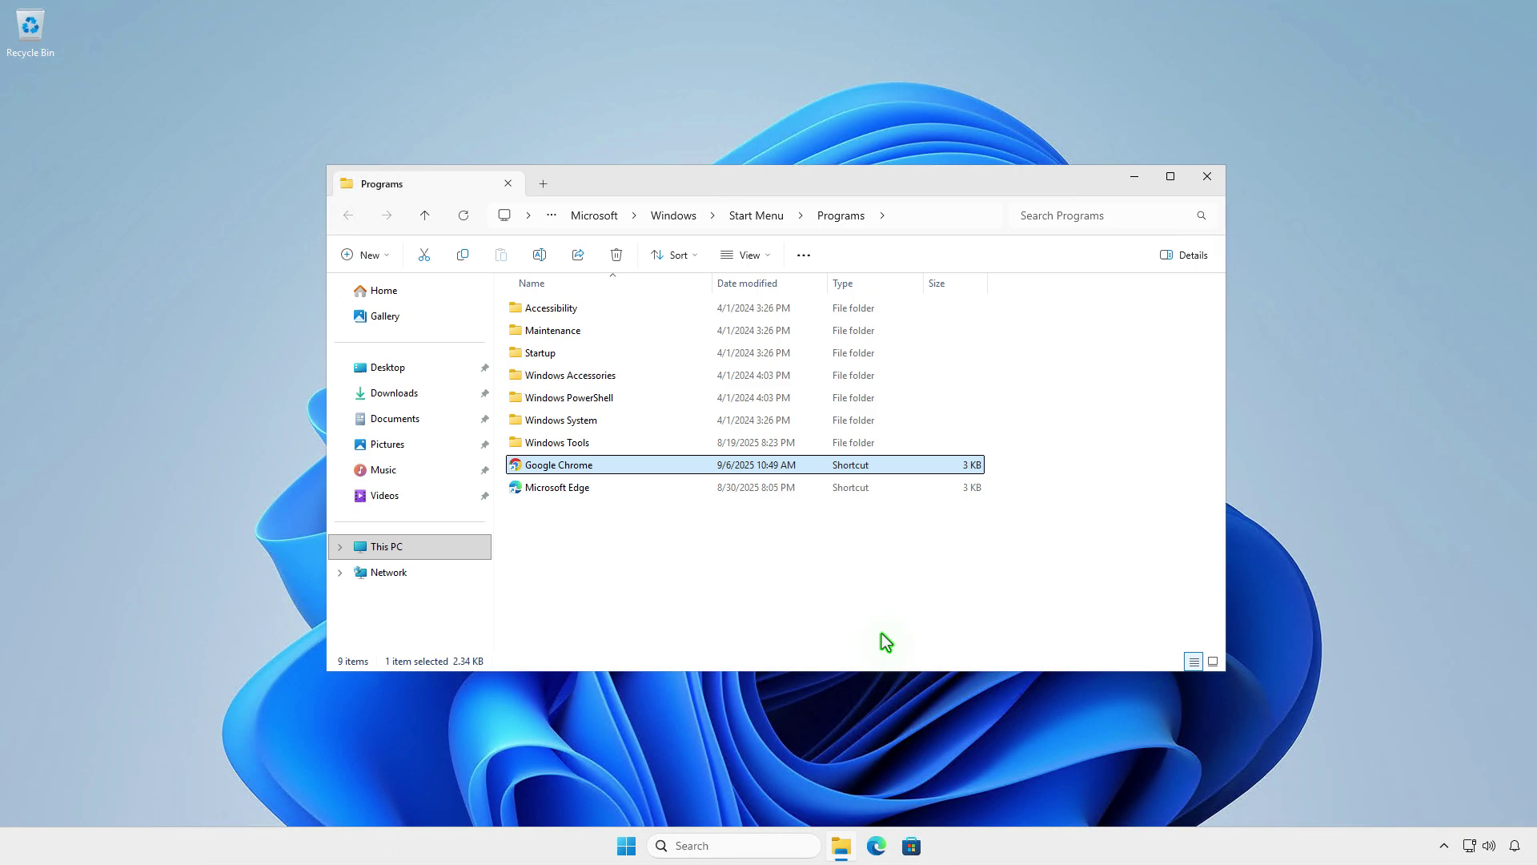
Relaunch Chrome from the Start menu and go to its Manage extensions page
{"action": "left_click", "coordinate": [1133, 178]}
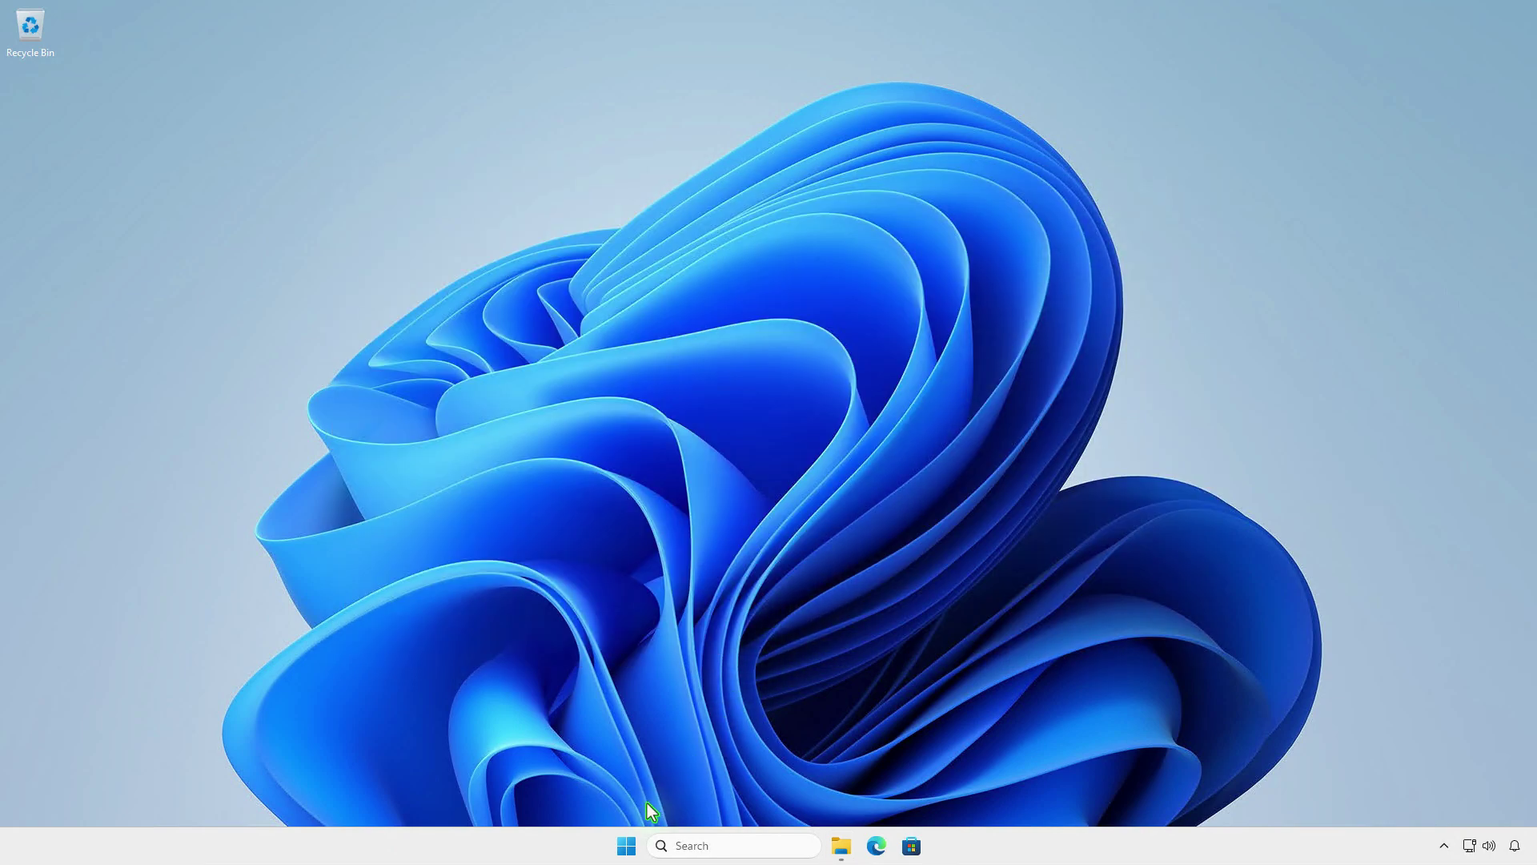
{"action": "left_click", "coordinate": [626, 845]}
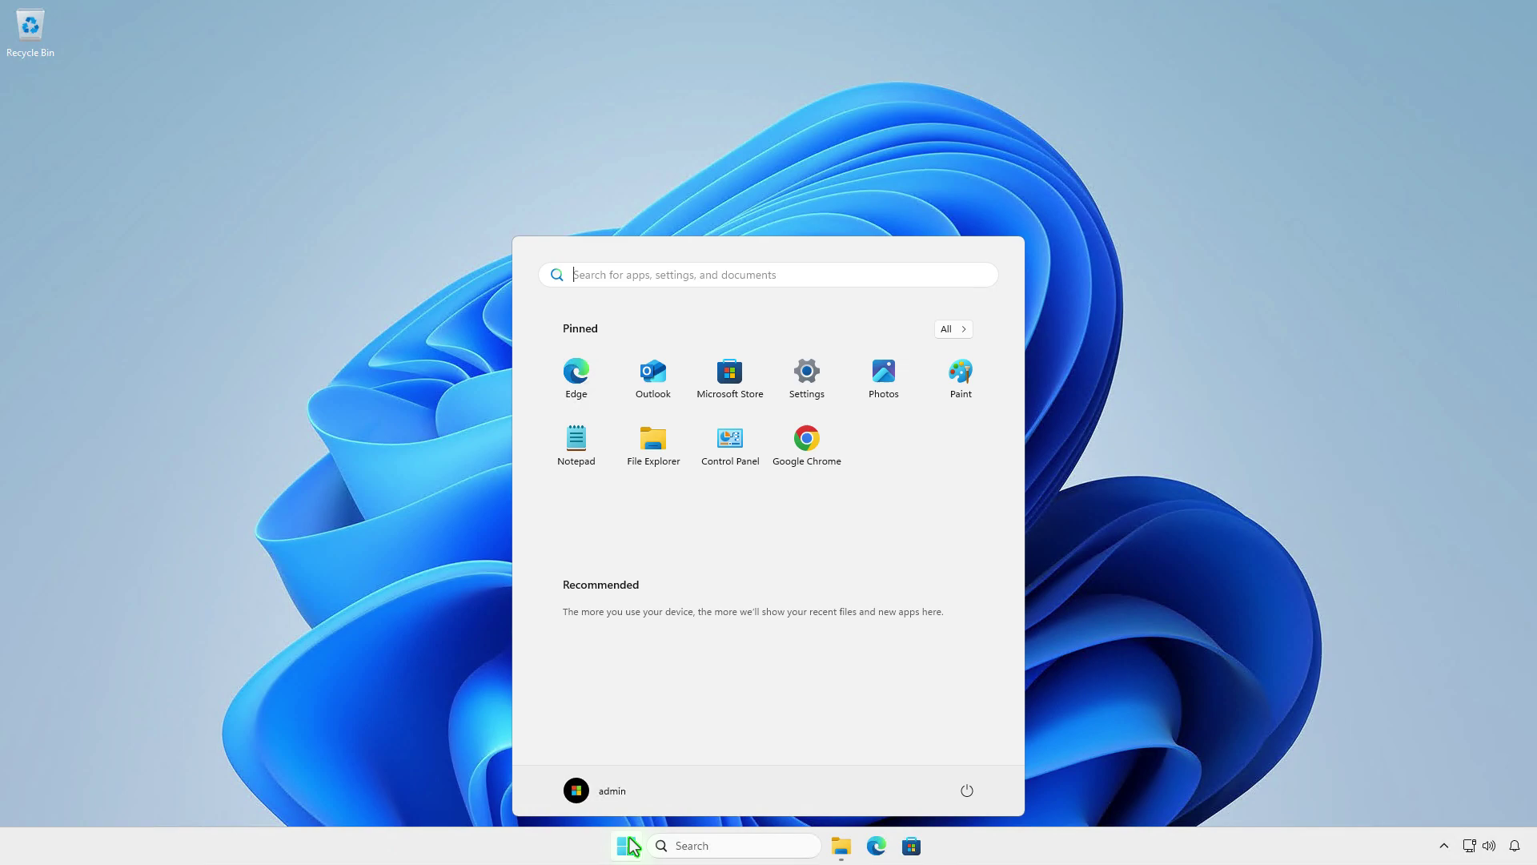
{"action": "left_click", "coordinate": [807, 453]}
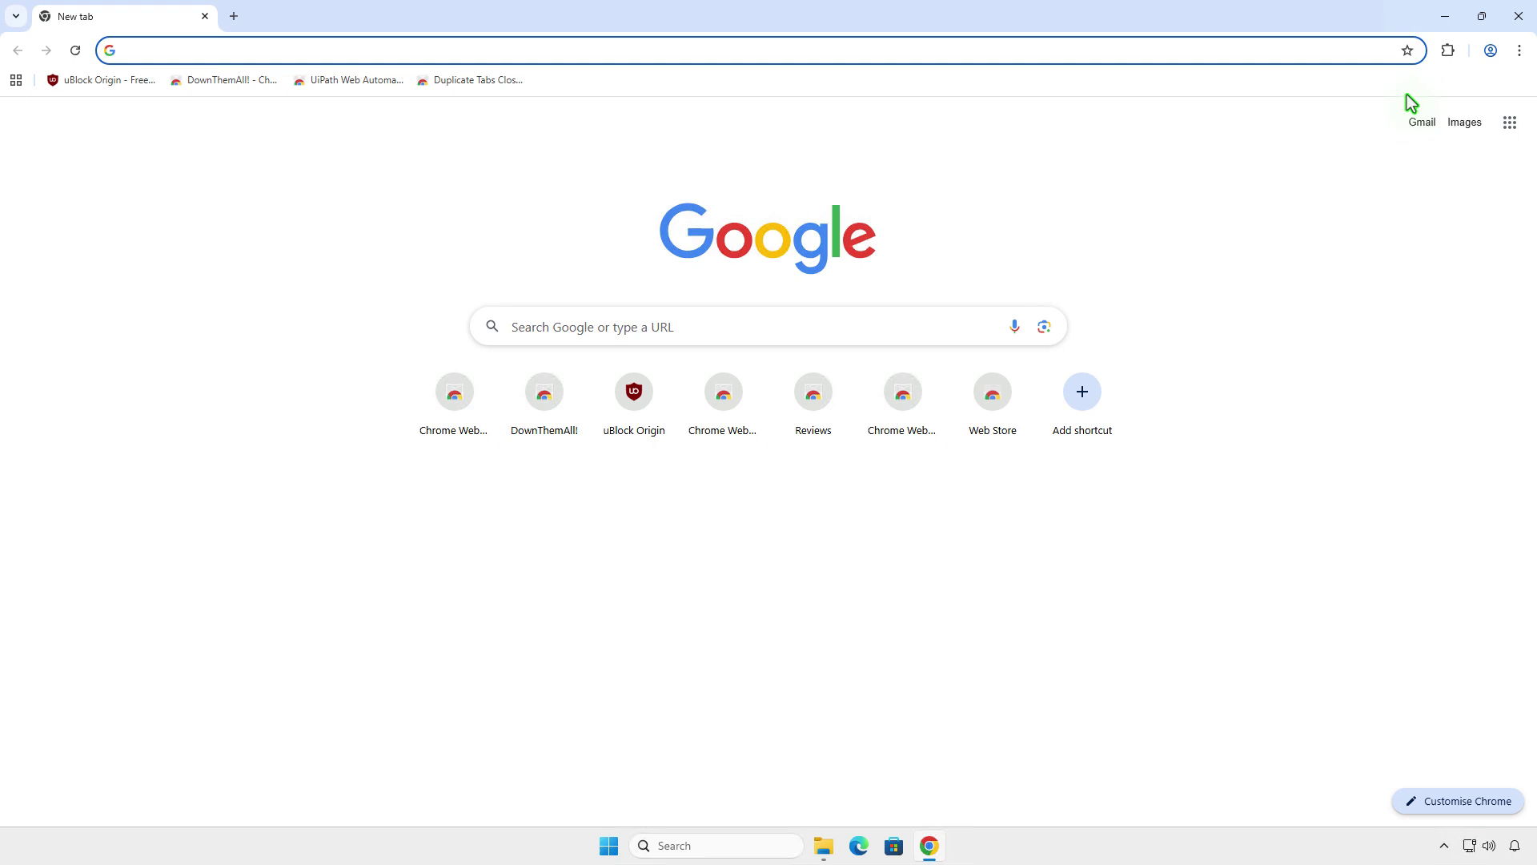
{"action": "left_click", "coordinate": [1447, 50]}
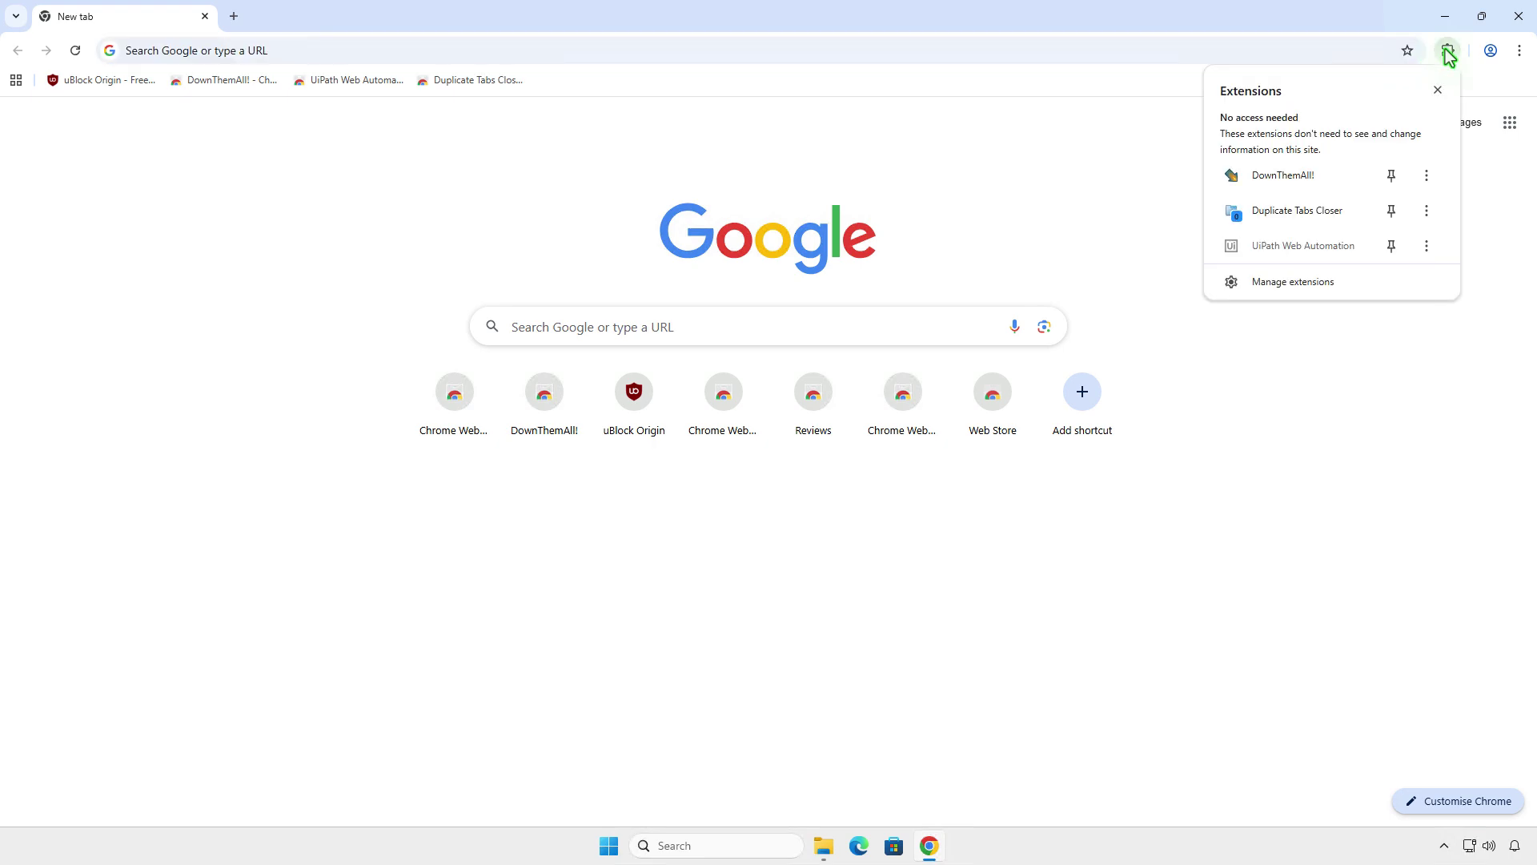
{"action": "left_click", "coordinate": [1332, 285]}
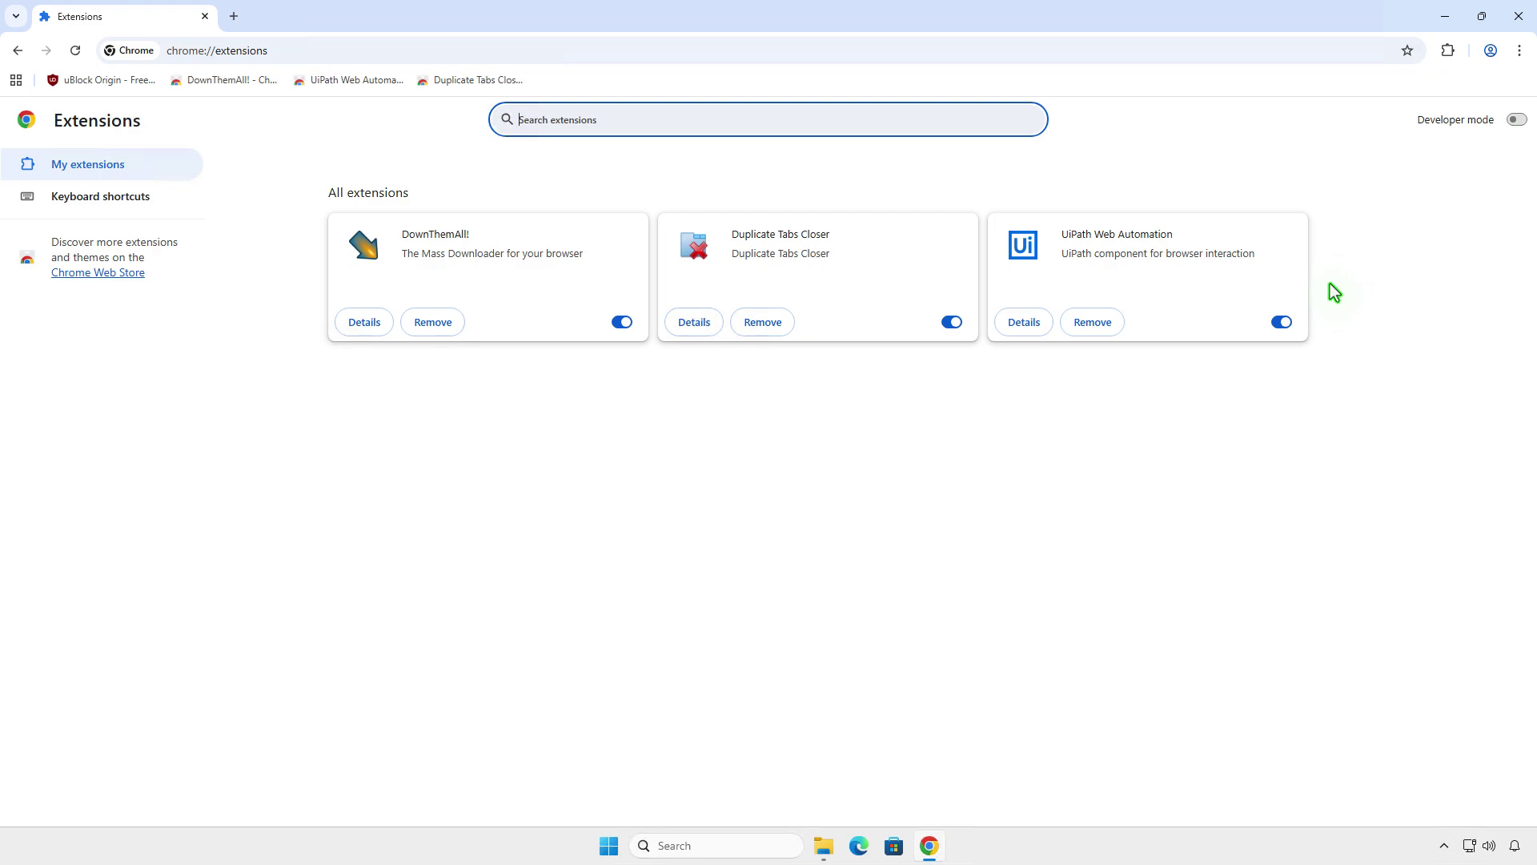
Pin DownThemAll!, Duplicate Tabs Closer and UiPath Web Automation to the toolbar
{"action": "left_click", "coordinate": [1449, 51]}
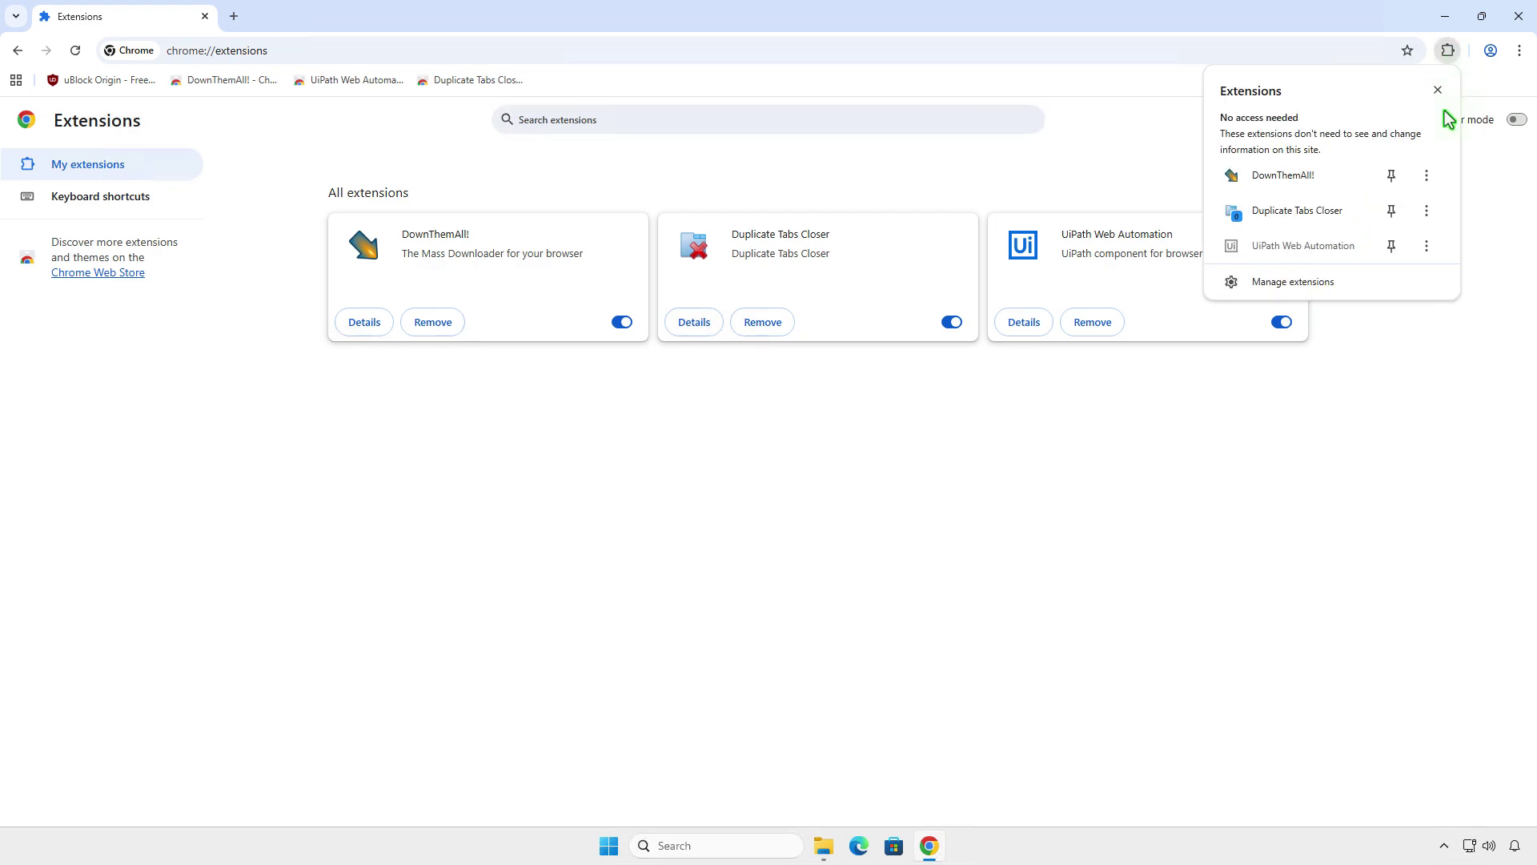
{"action": "left_click", "coordinate": [1391, 175]}
{"action": "left_click", "coordinate": [1390, 211]}
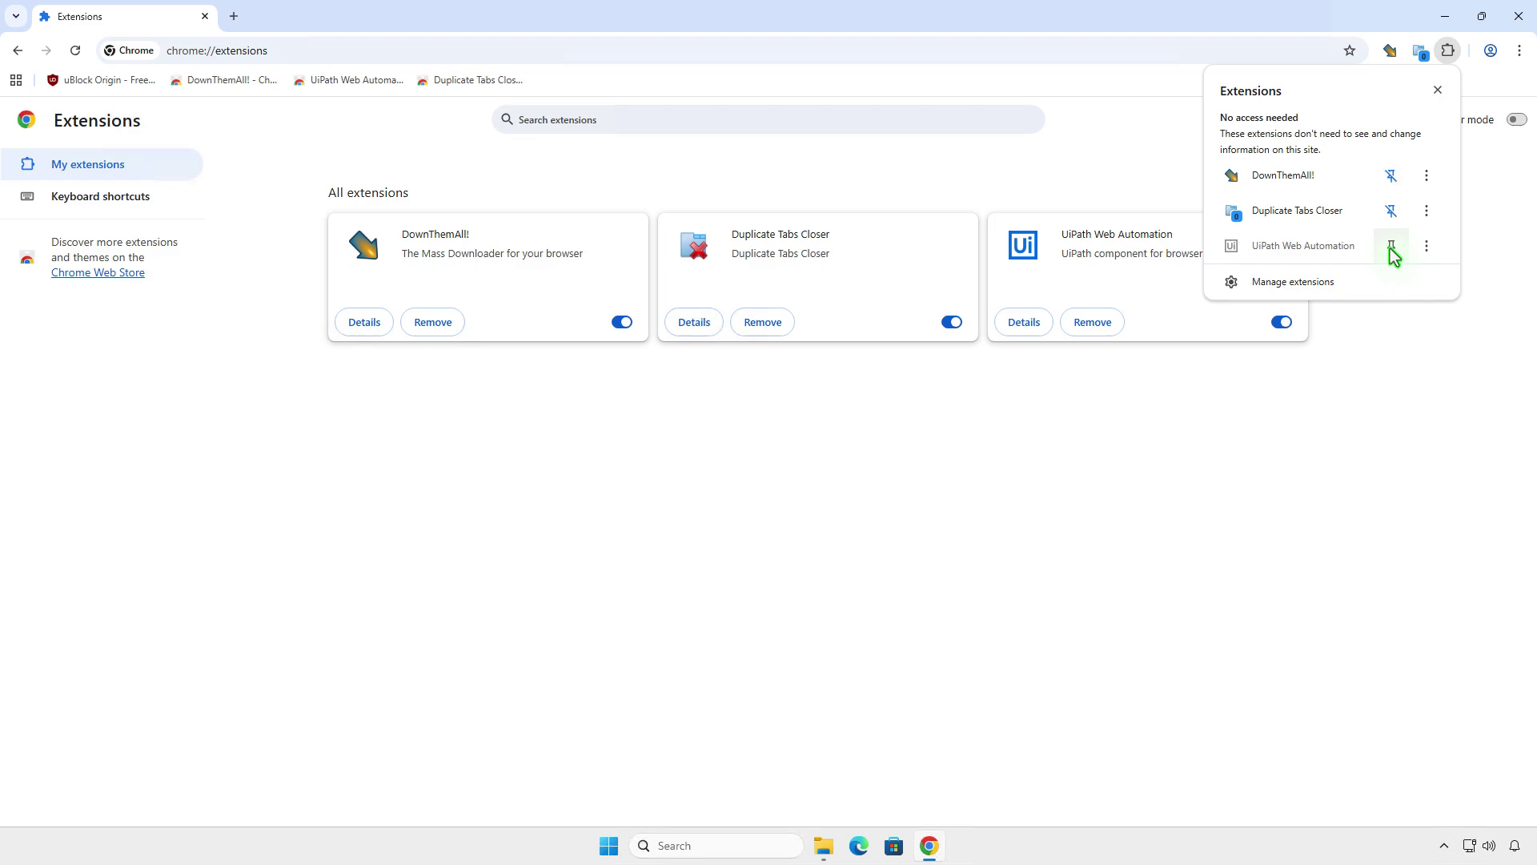
{"action": "left_click", "coordinate": [1390, 246]}
{"action": "left_click", "coordinate": [1381, 372]}
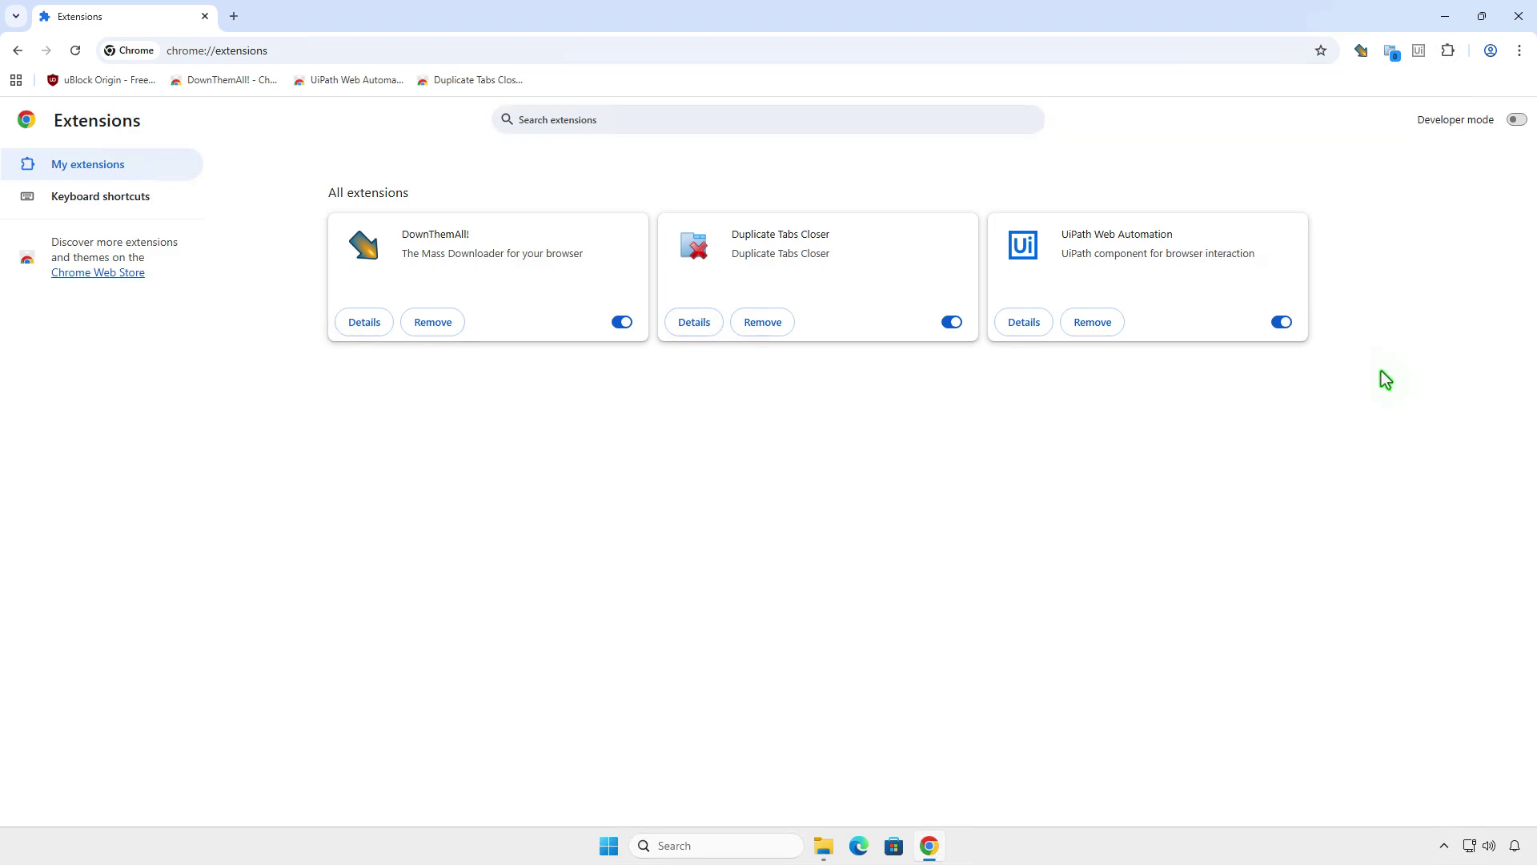
Try adding uBlock Origin from its Chrome Web Store page, then return to the Extensions tab
{"action": "left_click", "coordinate": [235, 16]}
{"action": "left_click", "coordinate": [101, 83]}
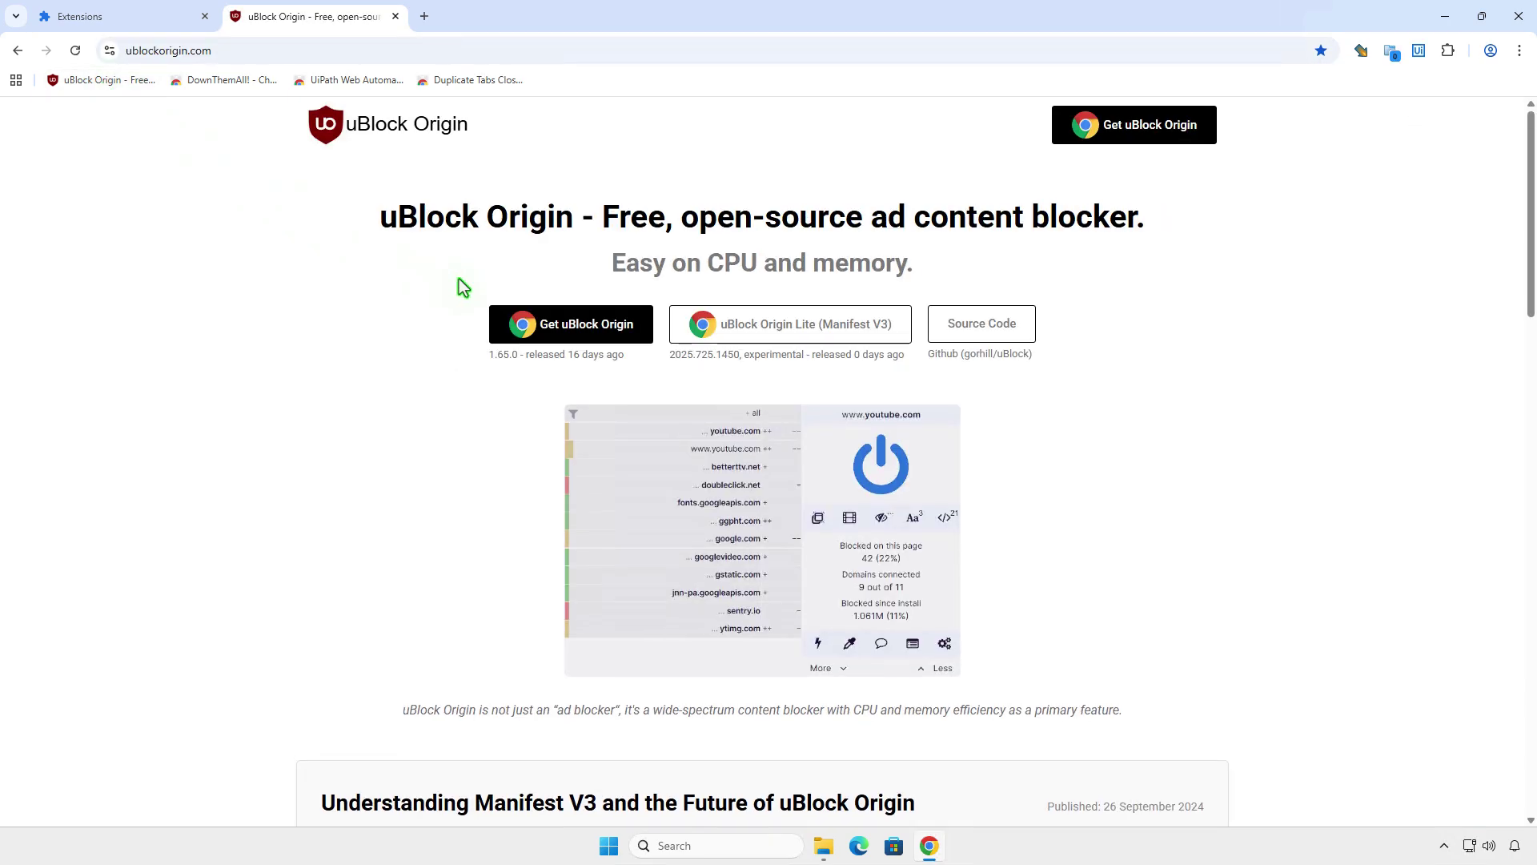
{"action": "left_click", "coordinate": [613, 330]}
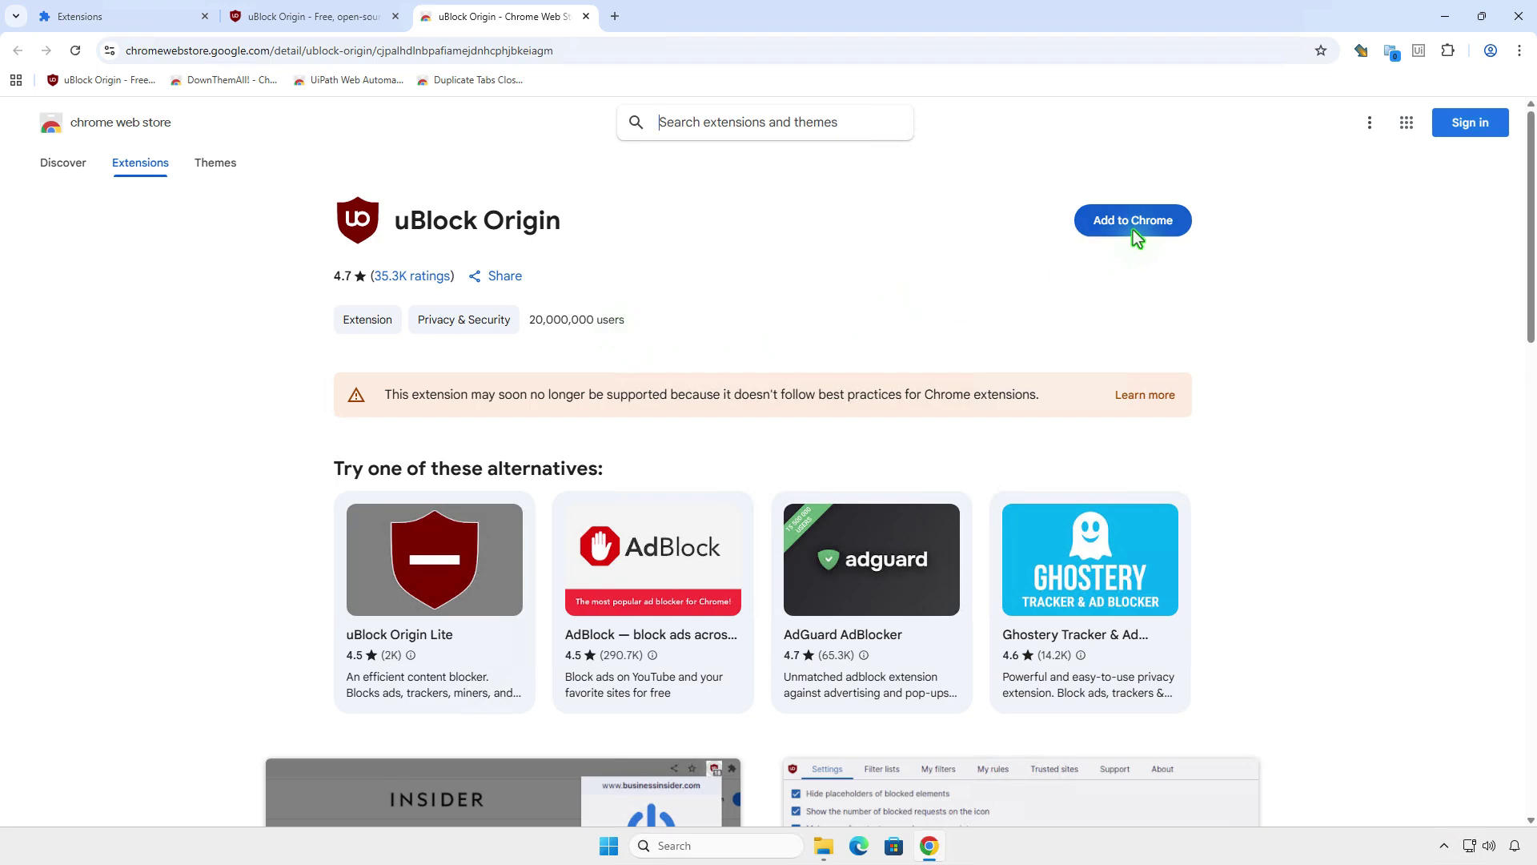
{"action": "left_click", "coordinate": [1165, 221]}
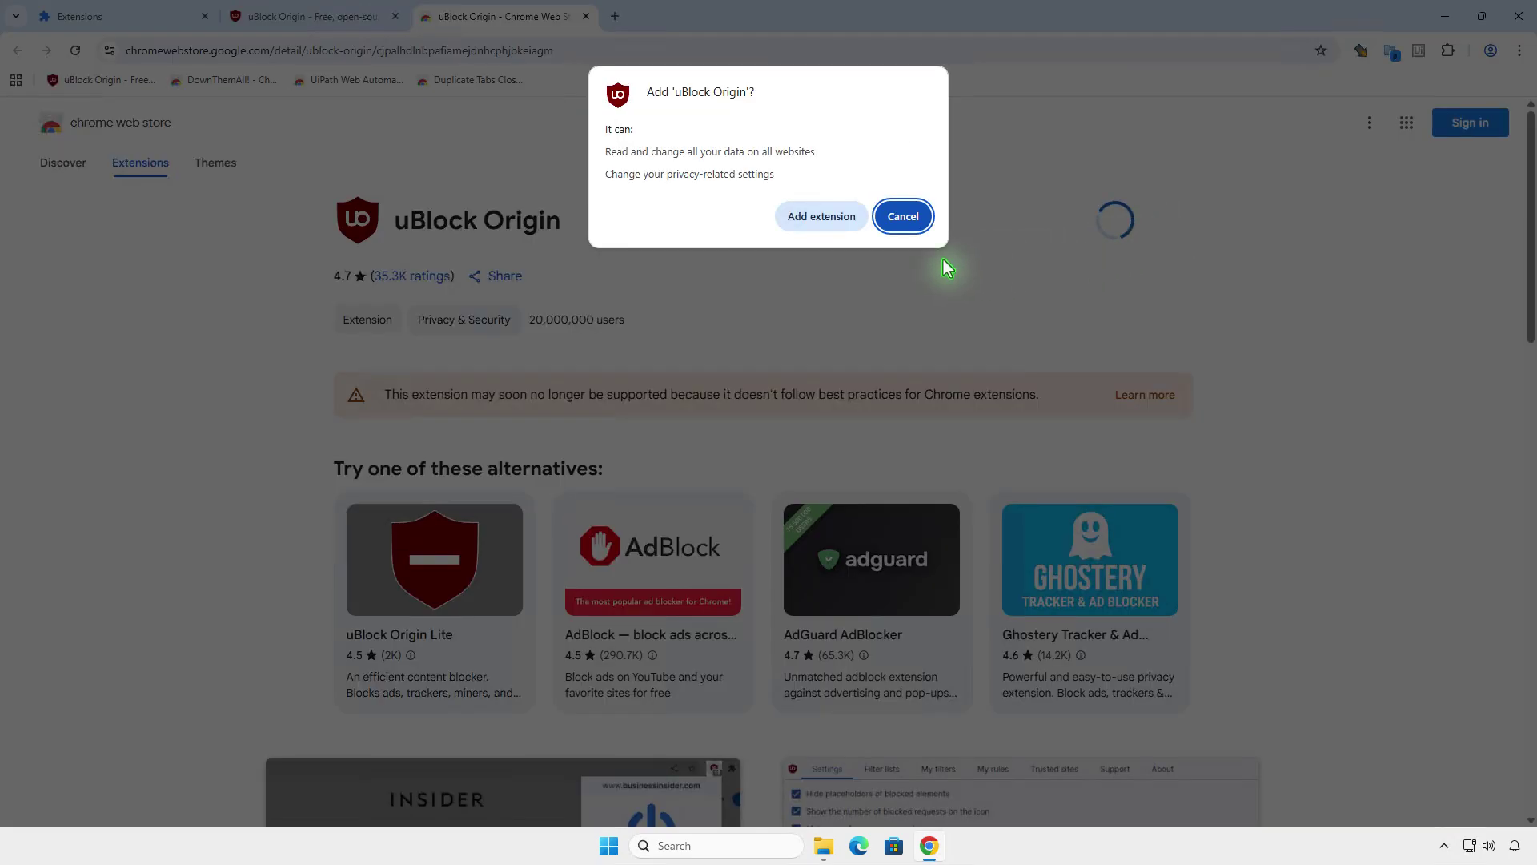
{"action": "left_click", "coordinate": [839, 220]}
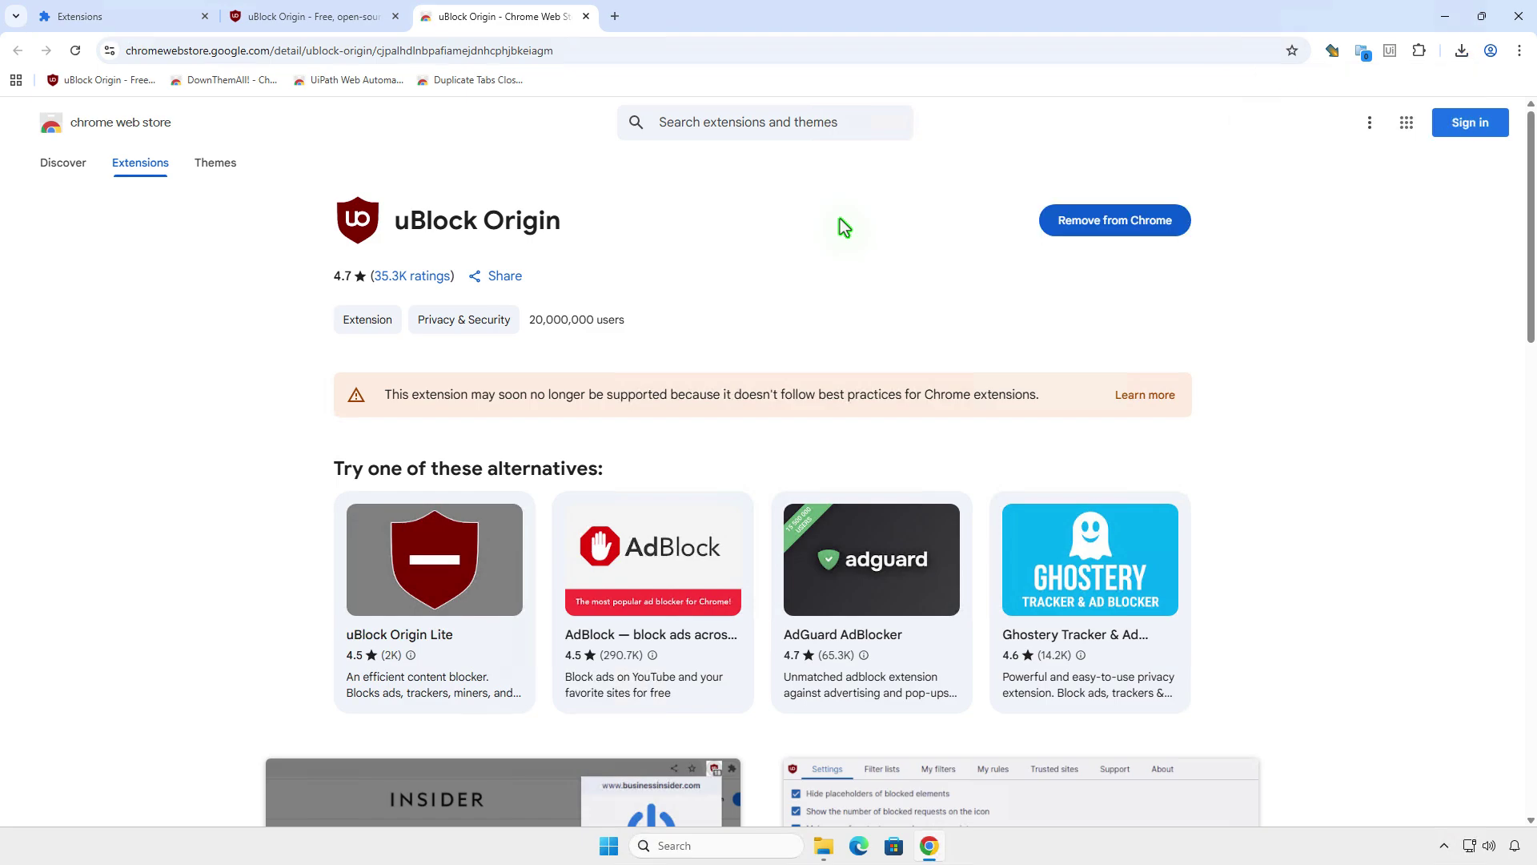
{"action": "left_click", "coordinate": [138, 25]}
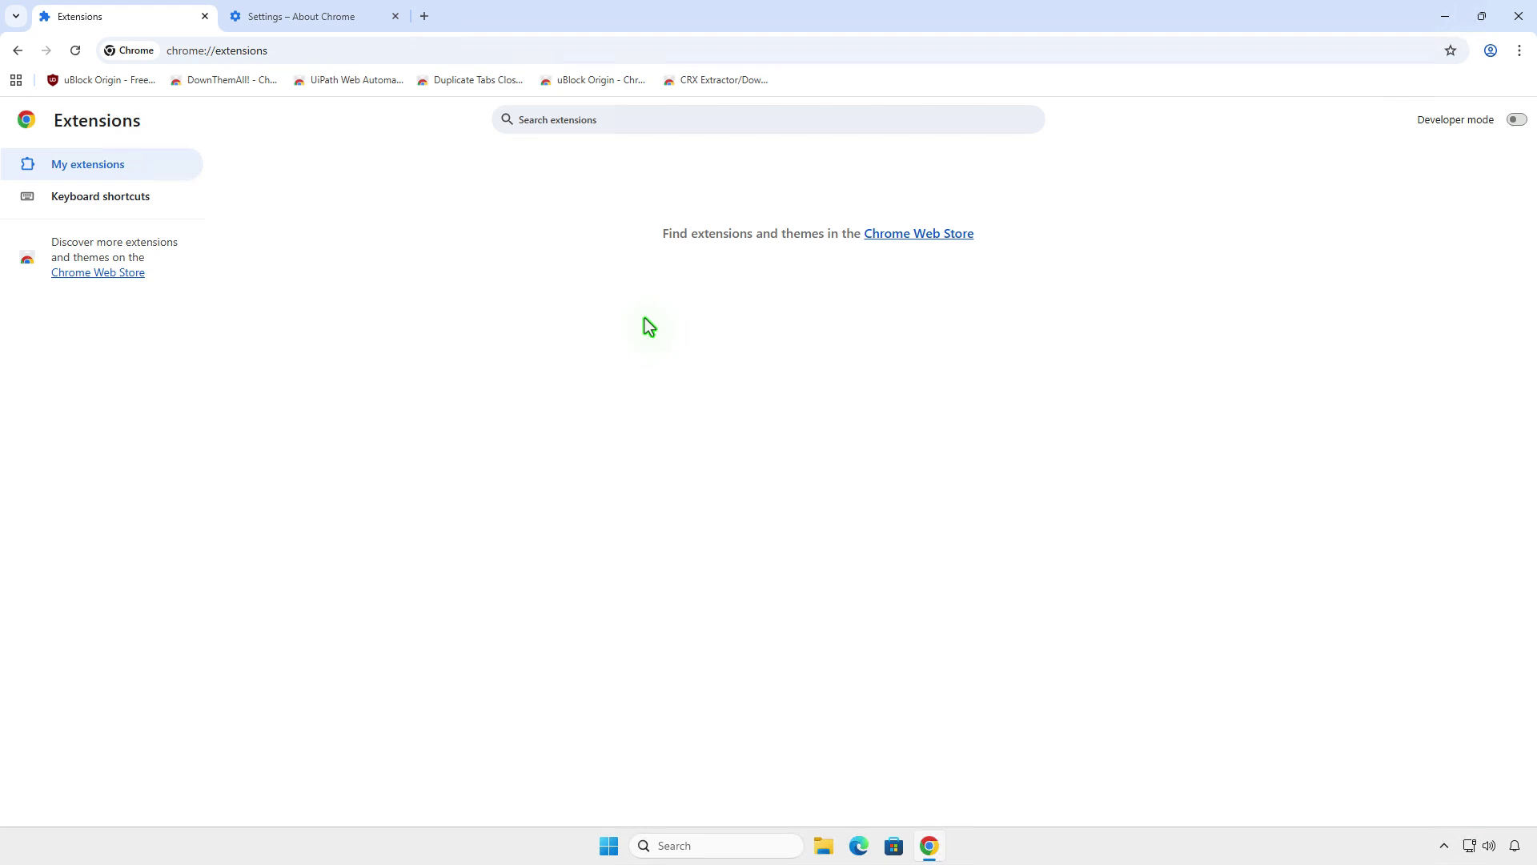
Open the chrome://flags Experiments page in a new tab
{"action": "left_click", "coordinate": [358, 28]}
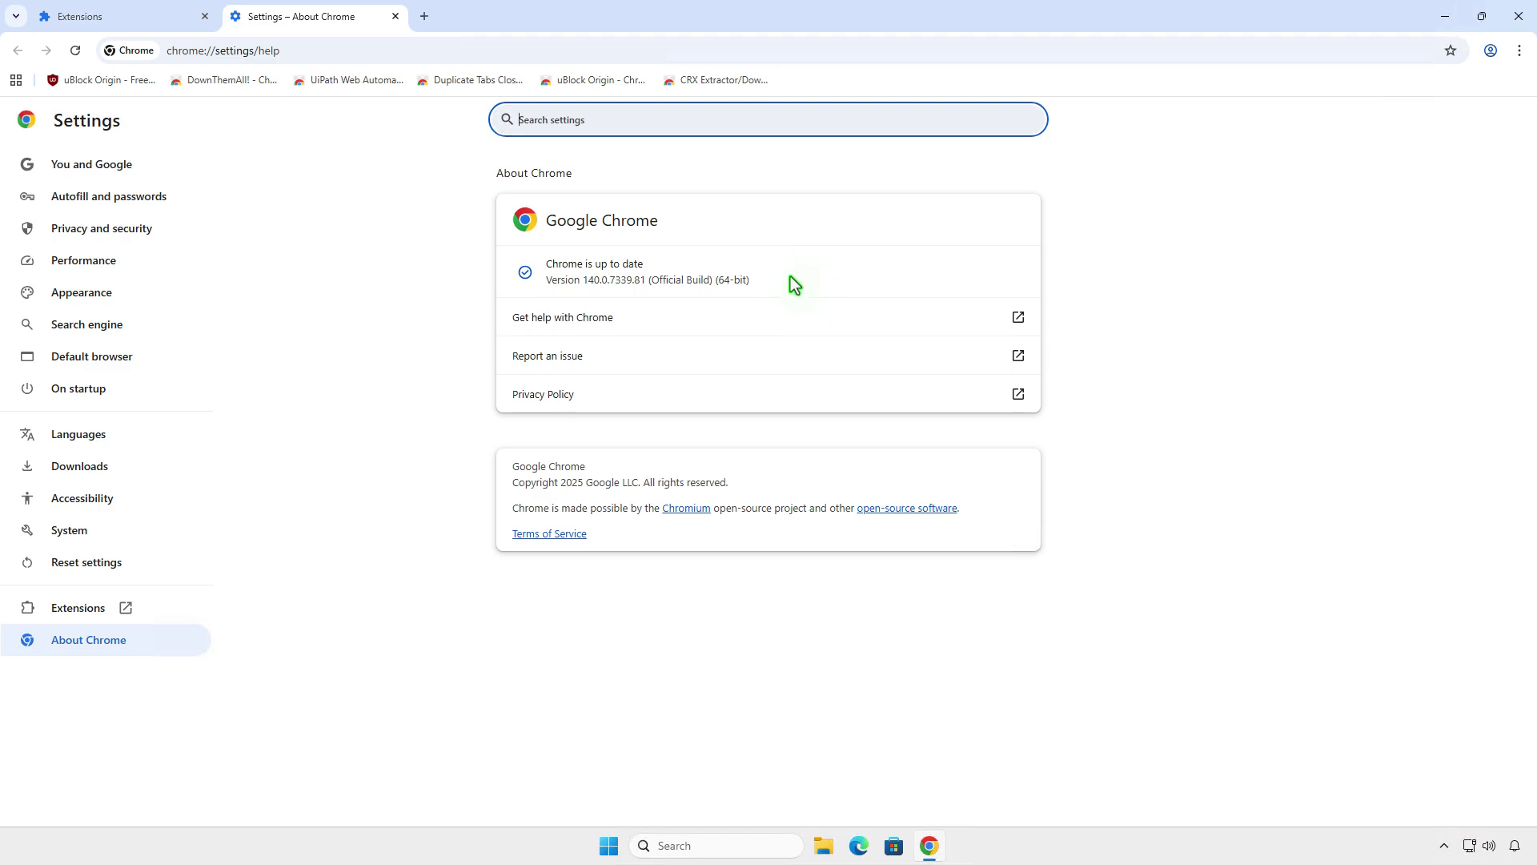
{"action": "key", "text": "ctrl+t"}
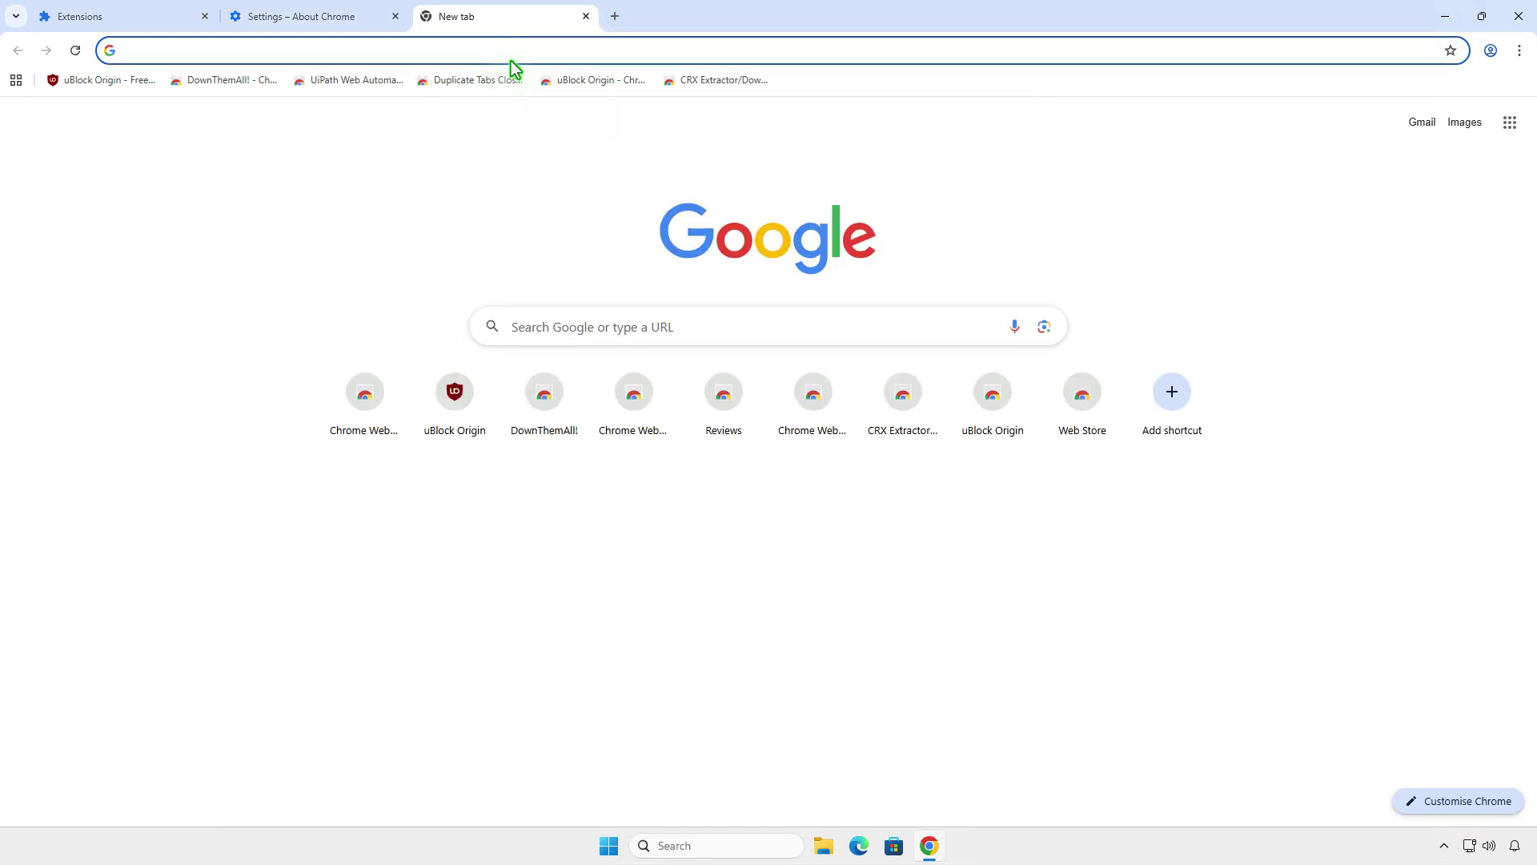
{"action": "type", "text": "chrome://flags"}
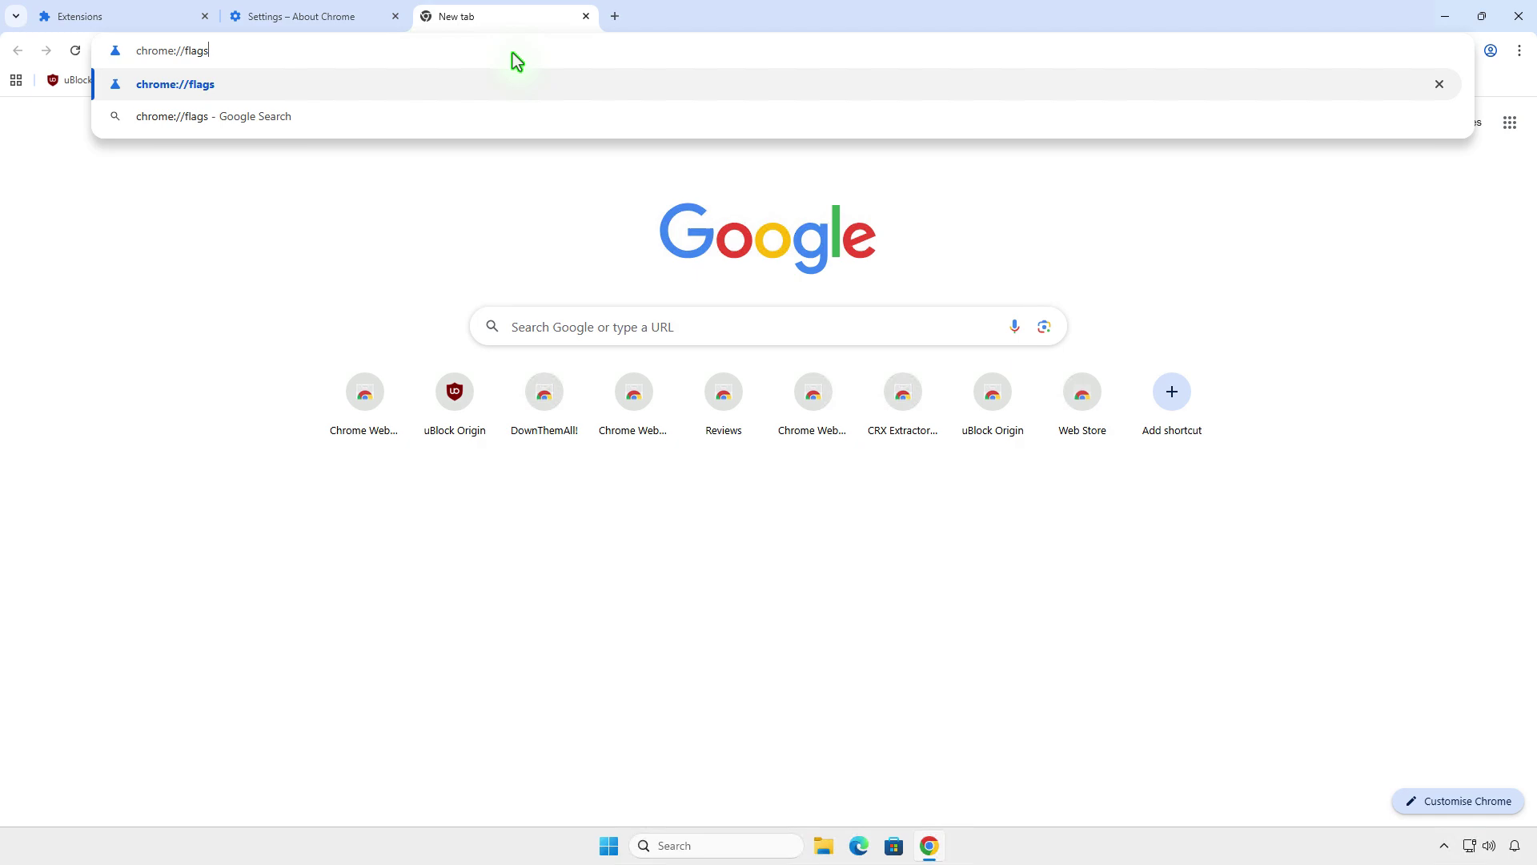
{"action": "left_click", "coordinate": [508, 88]}
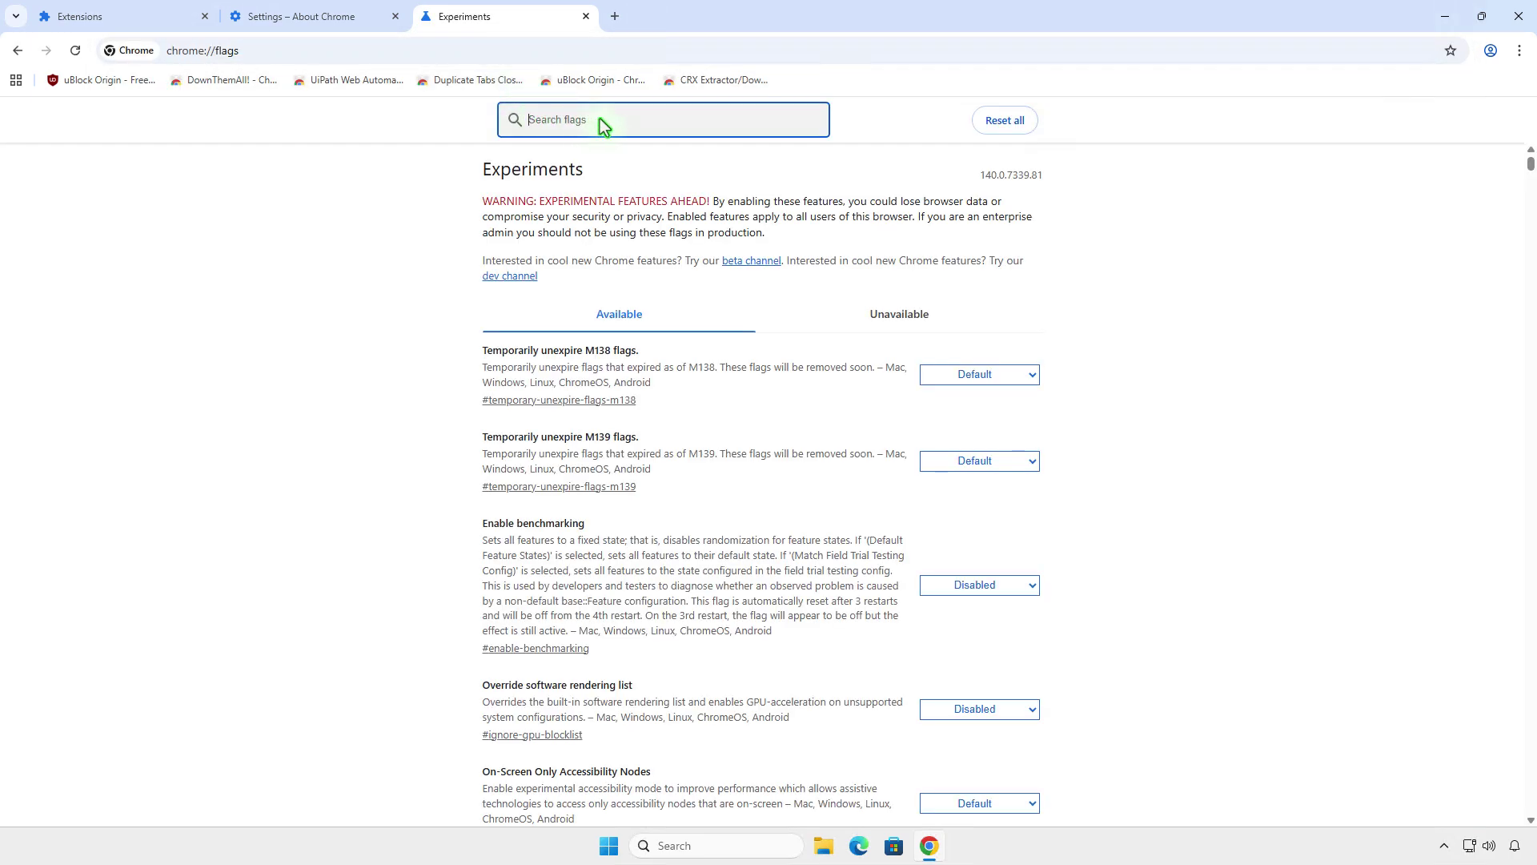
Search 'm1', enable the Temporarily unexpire M138 and M139 flags, and relaunch Chrome
{"action": "type", "text": "m1"}
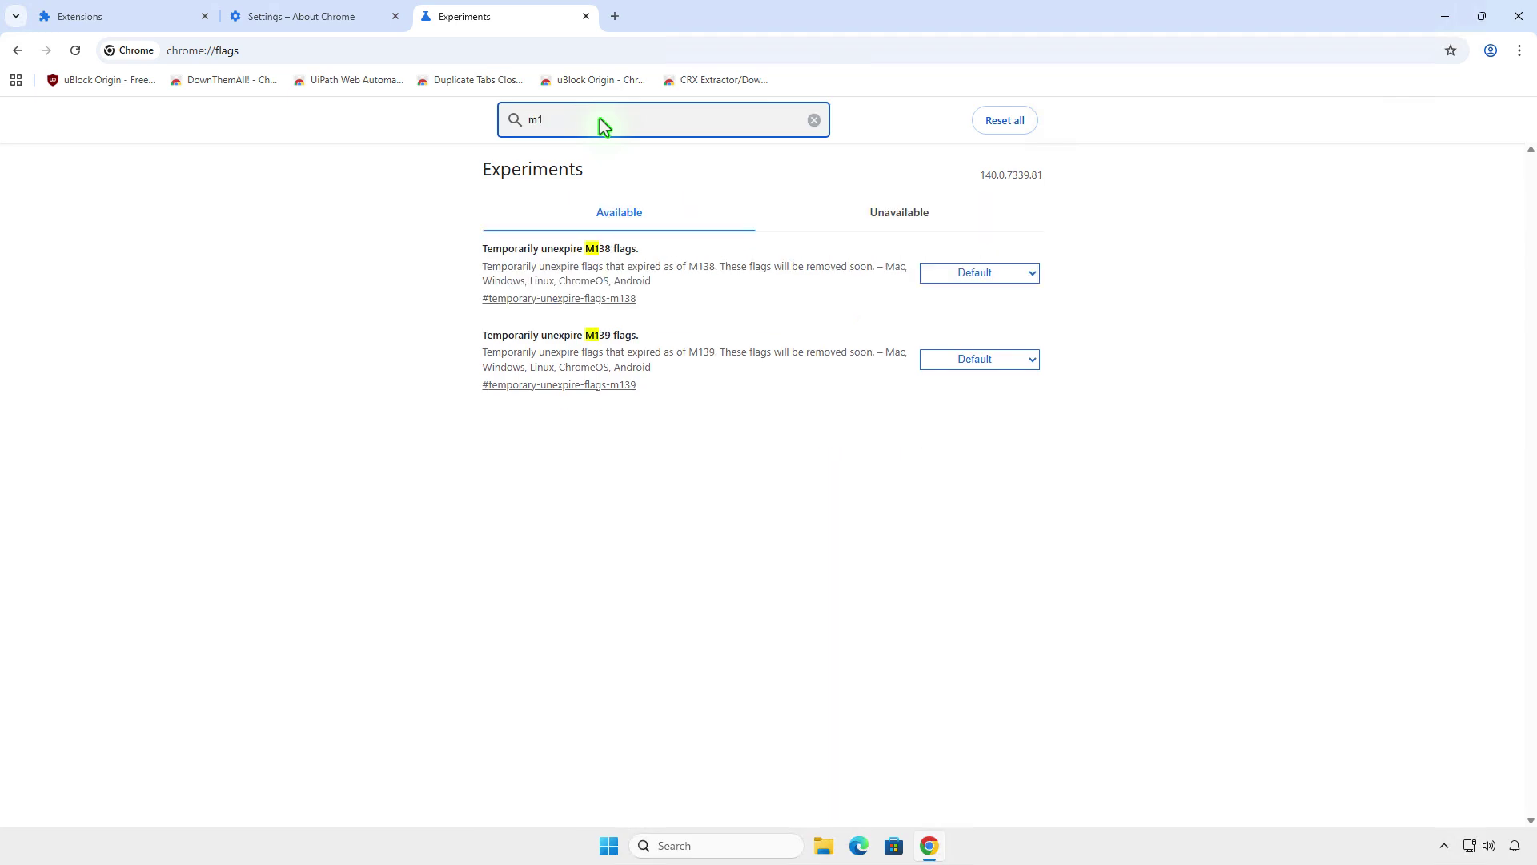
{"action": "left_click", "coordinate": [985, 275]}
{"action": "left_click", "coordinate": [1011, 320]}
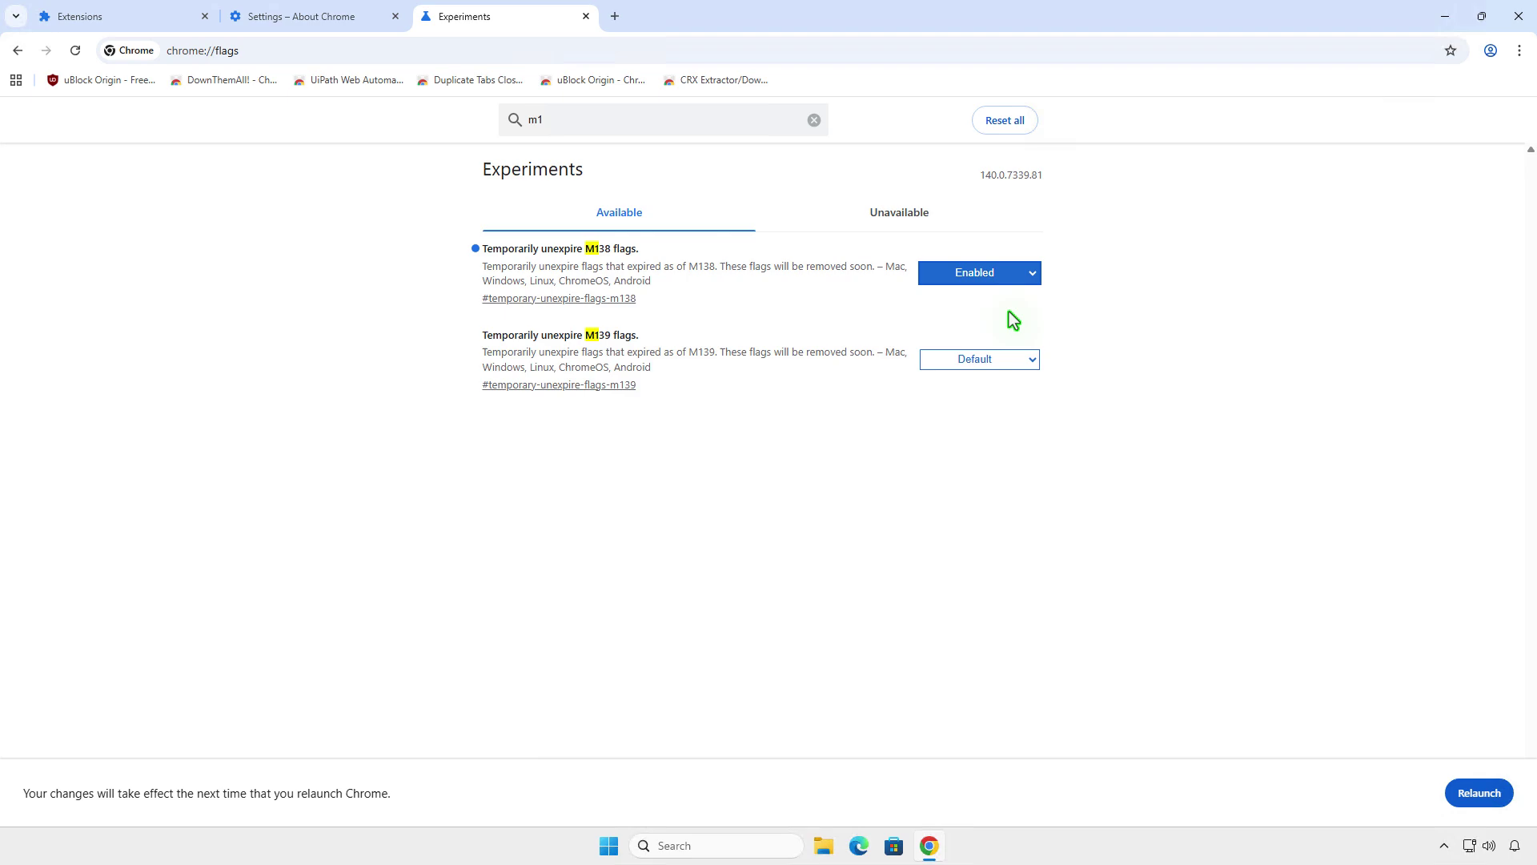
{"action": "left_click", "coordinate": [1022, 360]}
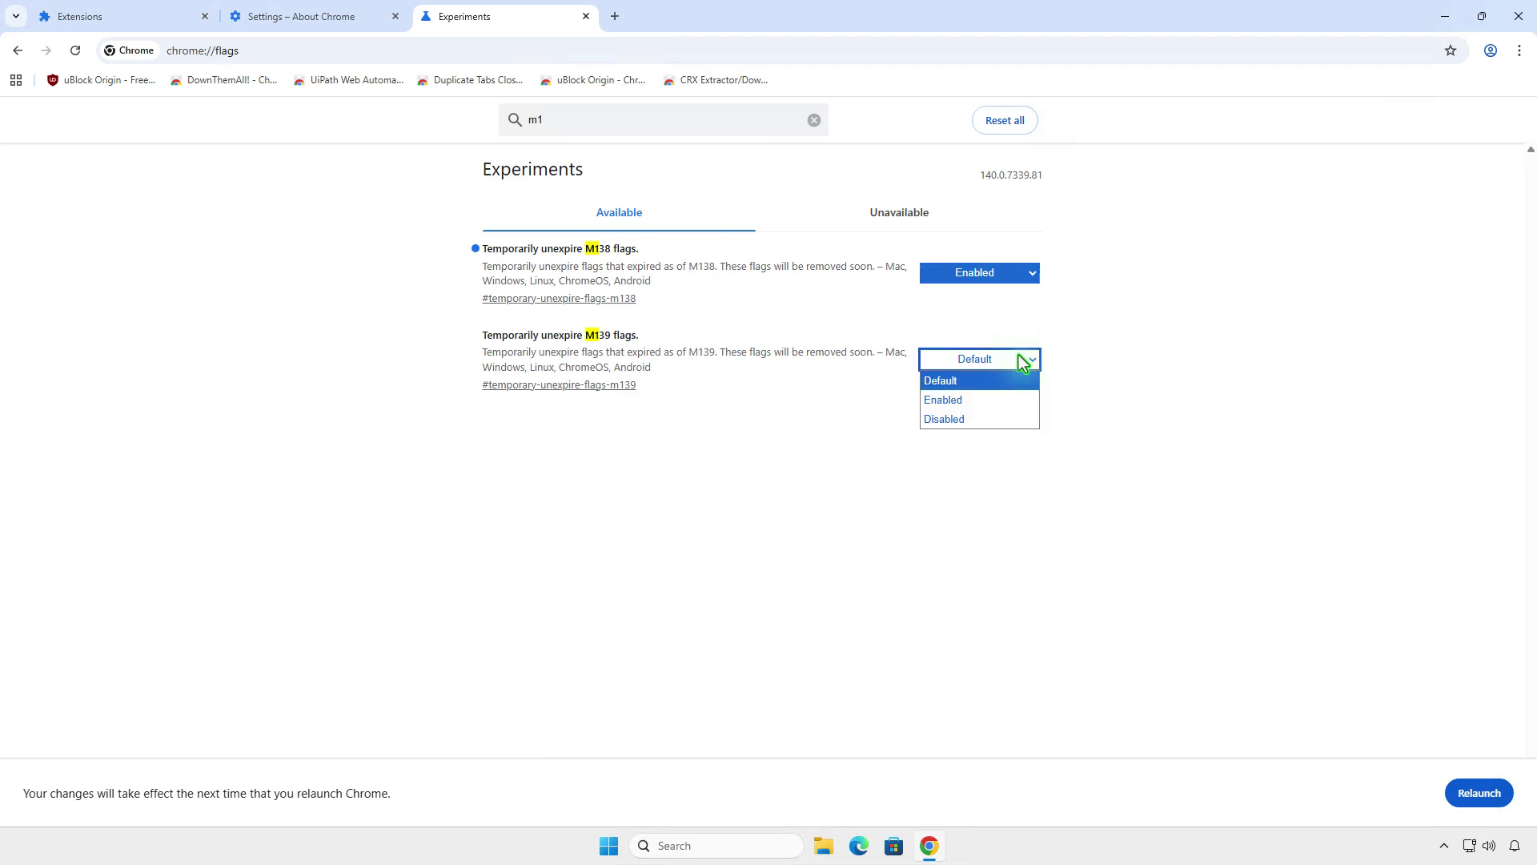
{"action": "left_click", "coordinate": [1017, 400]}
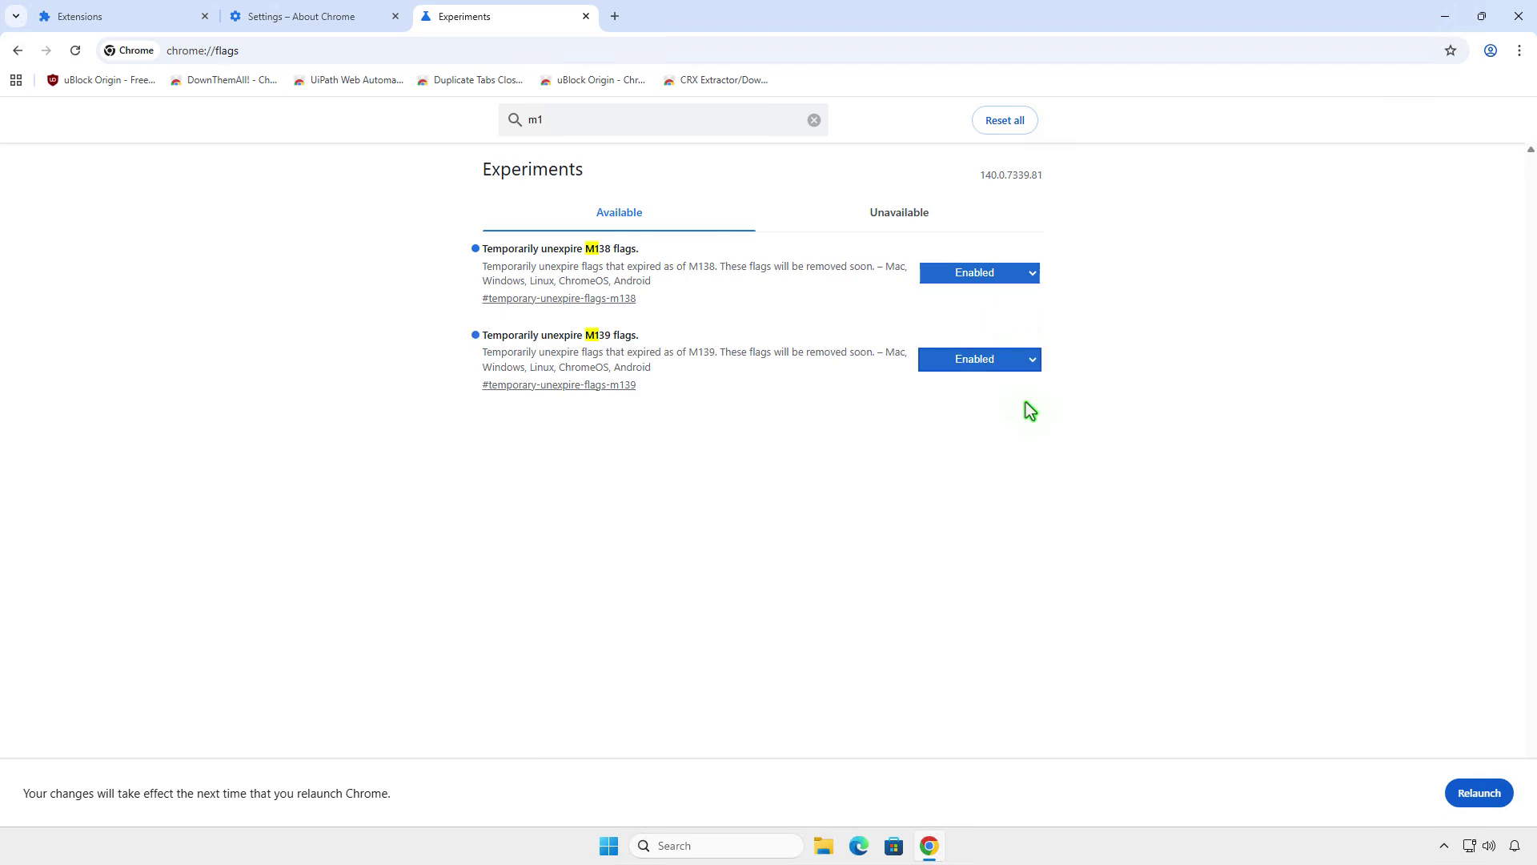
{"action": "left_click", "coordinate": [1475, 794]}
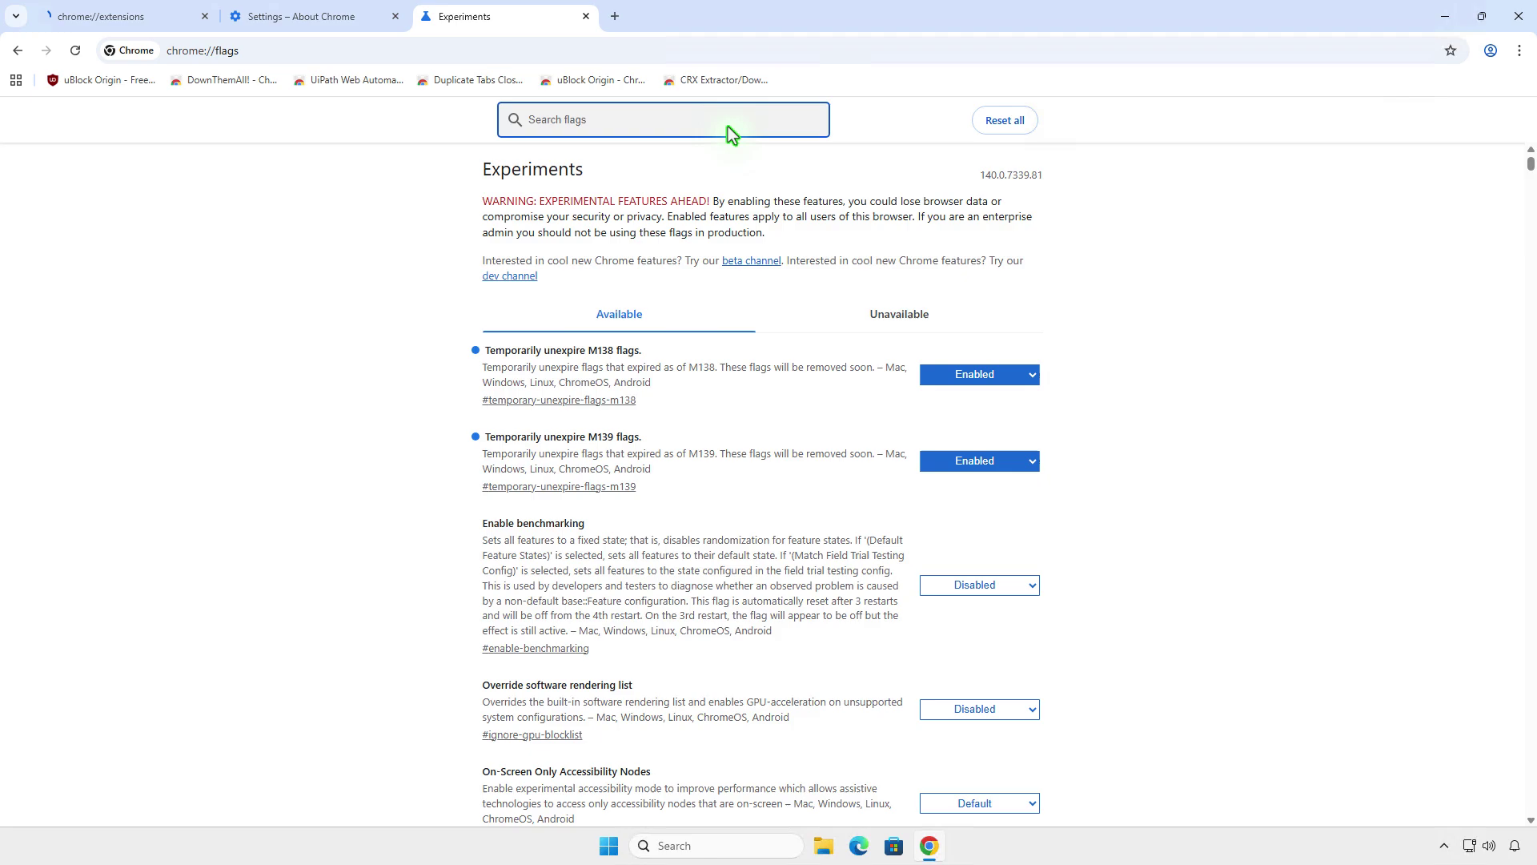
Search 'mv2', enable Allow legacy extension manifest versions, relaunch, and return to the Extensions tab
{"action": "type", "text": "mv2"}
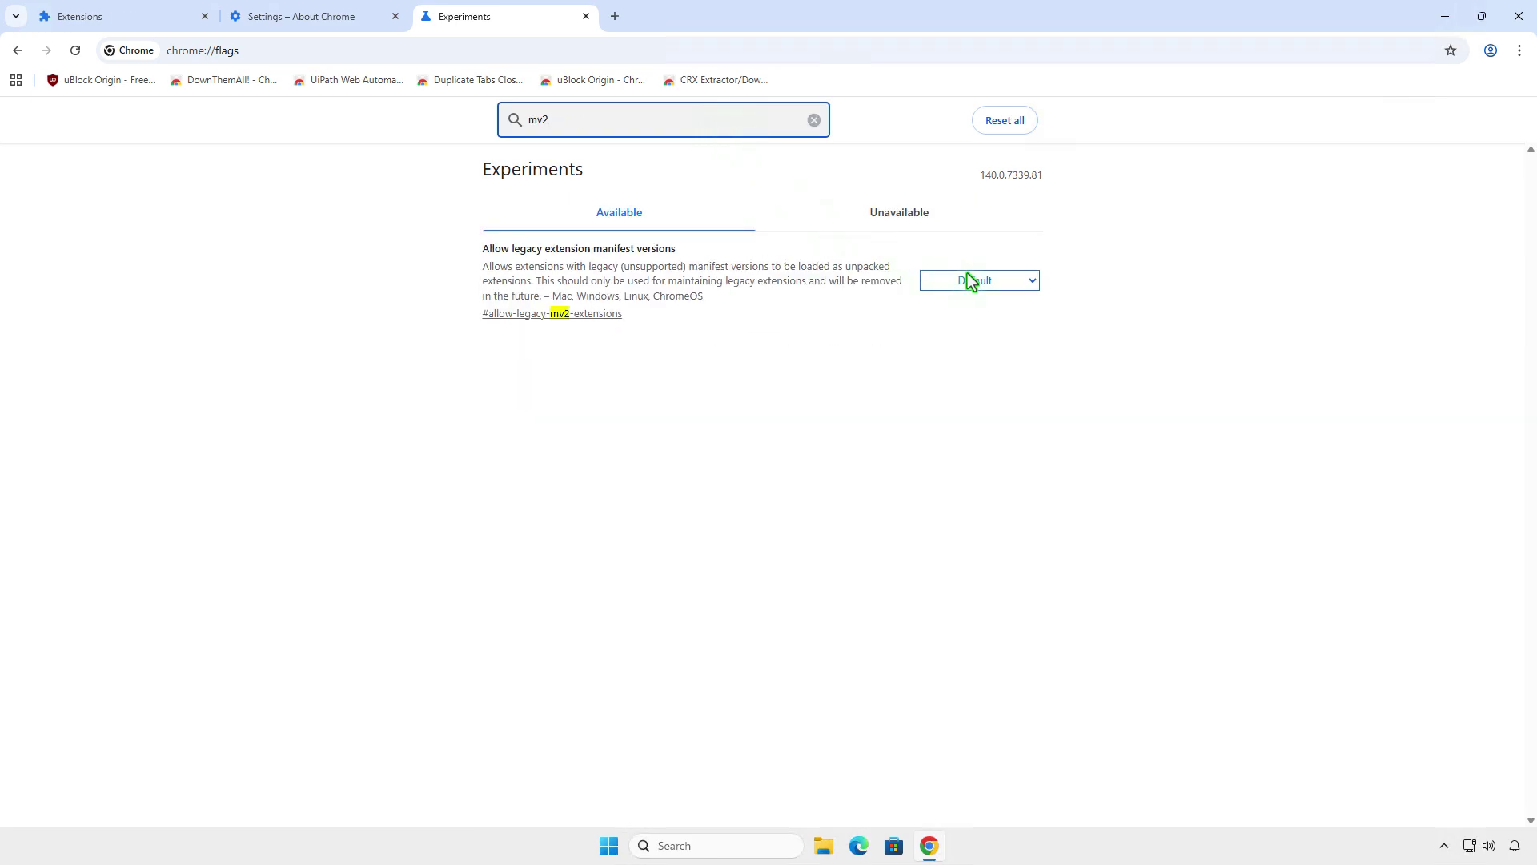
{"action": "left_click", "coordinate": [996, 286]}
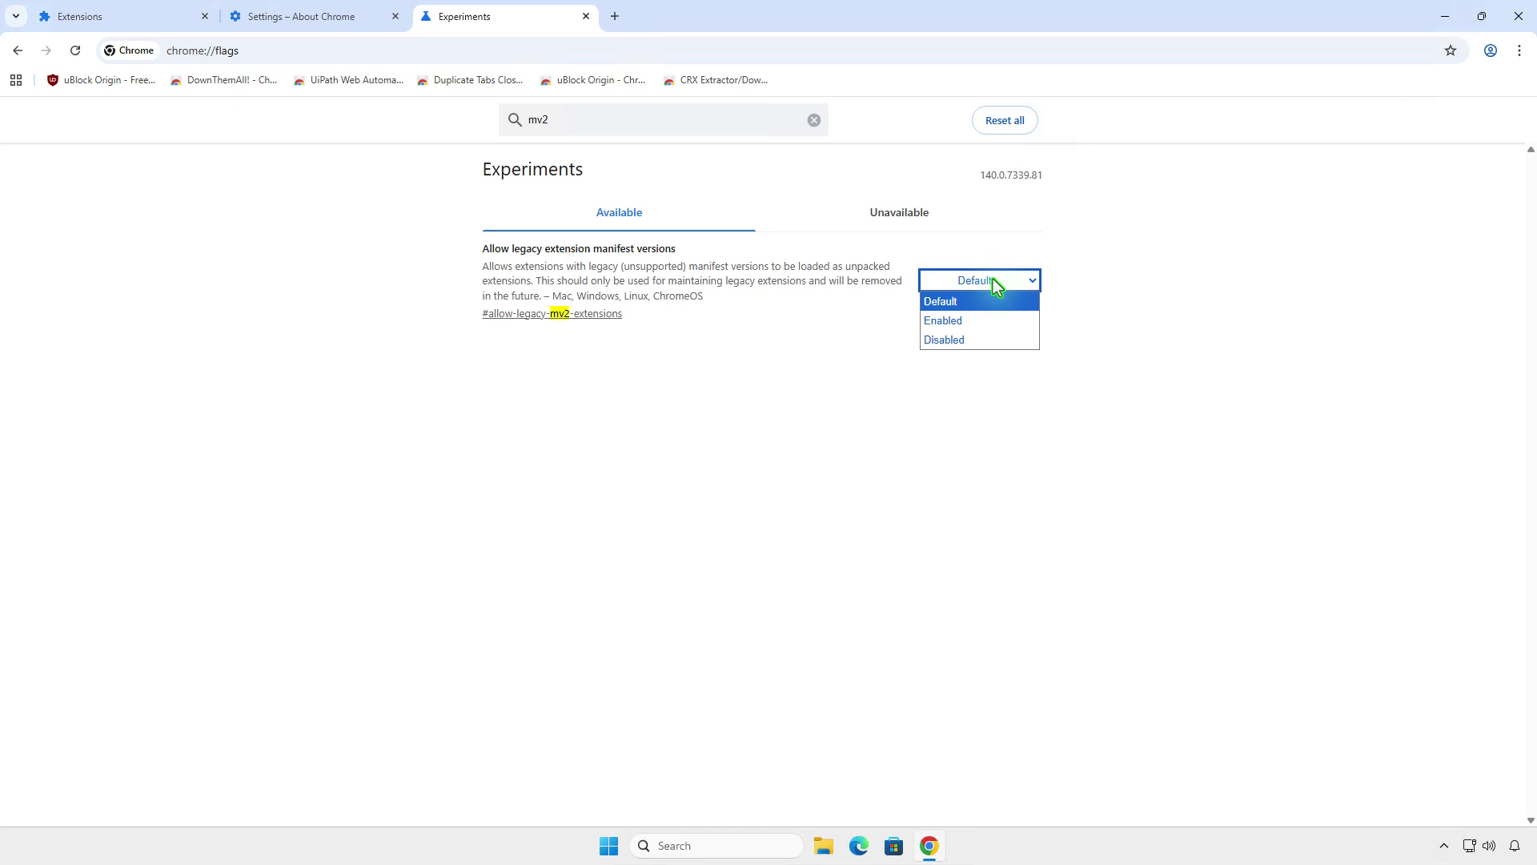
{"action": "left_click", "coordinate": [1002, 320]}
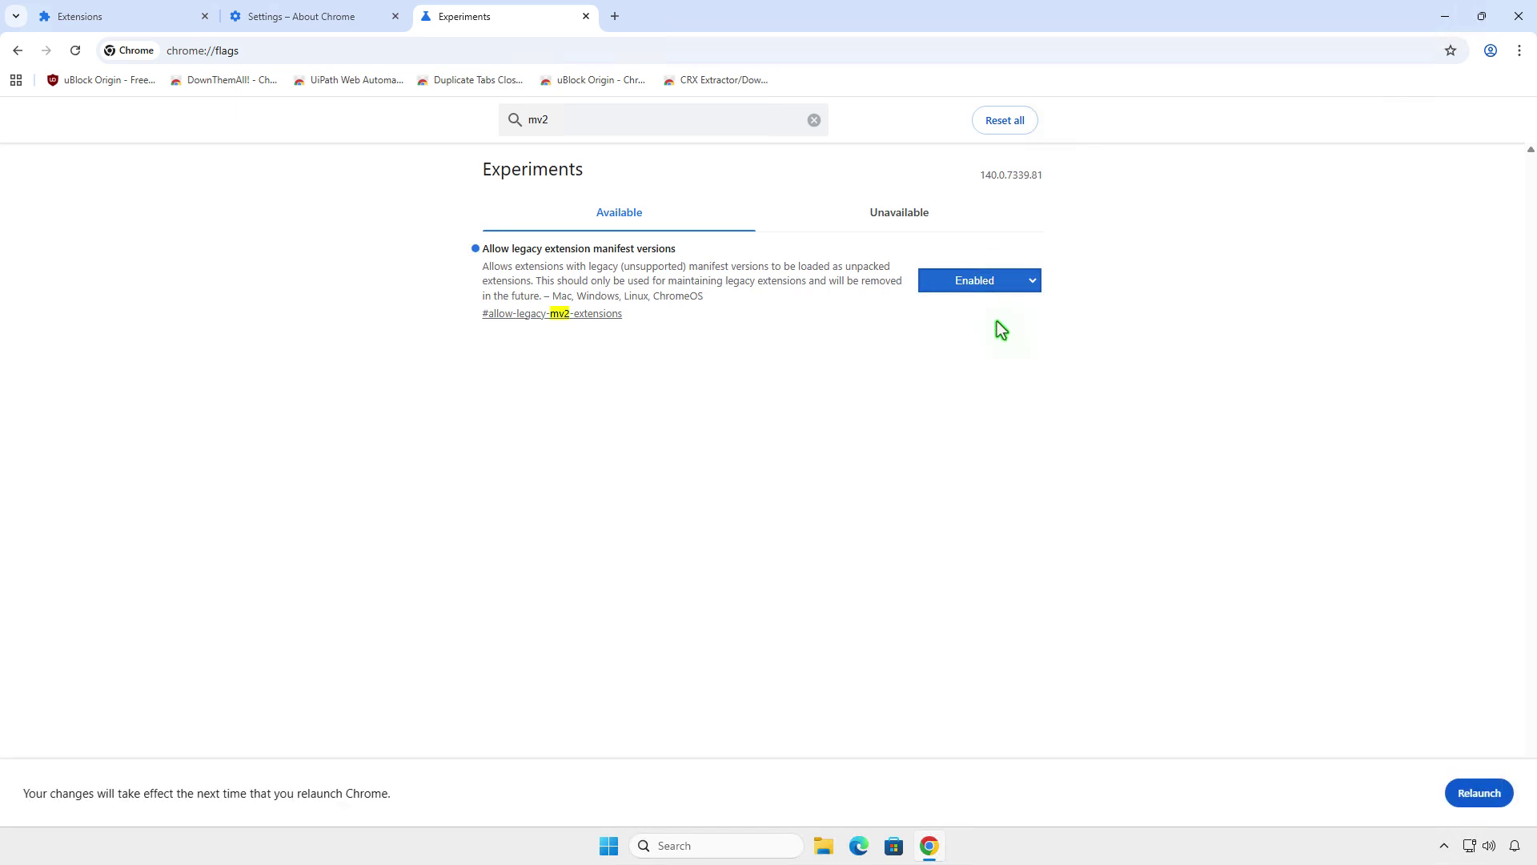
{"action": "left_click", "coordinate": [1467, 793]}
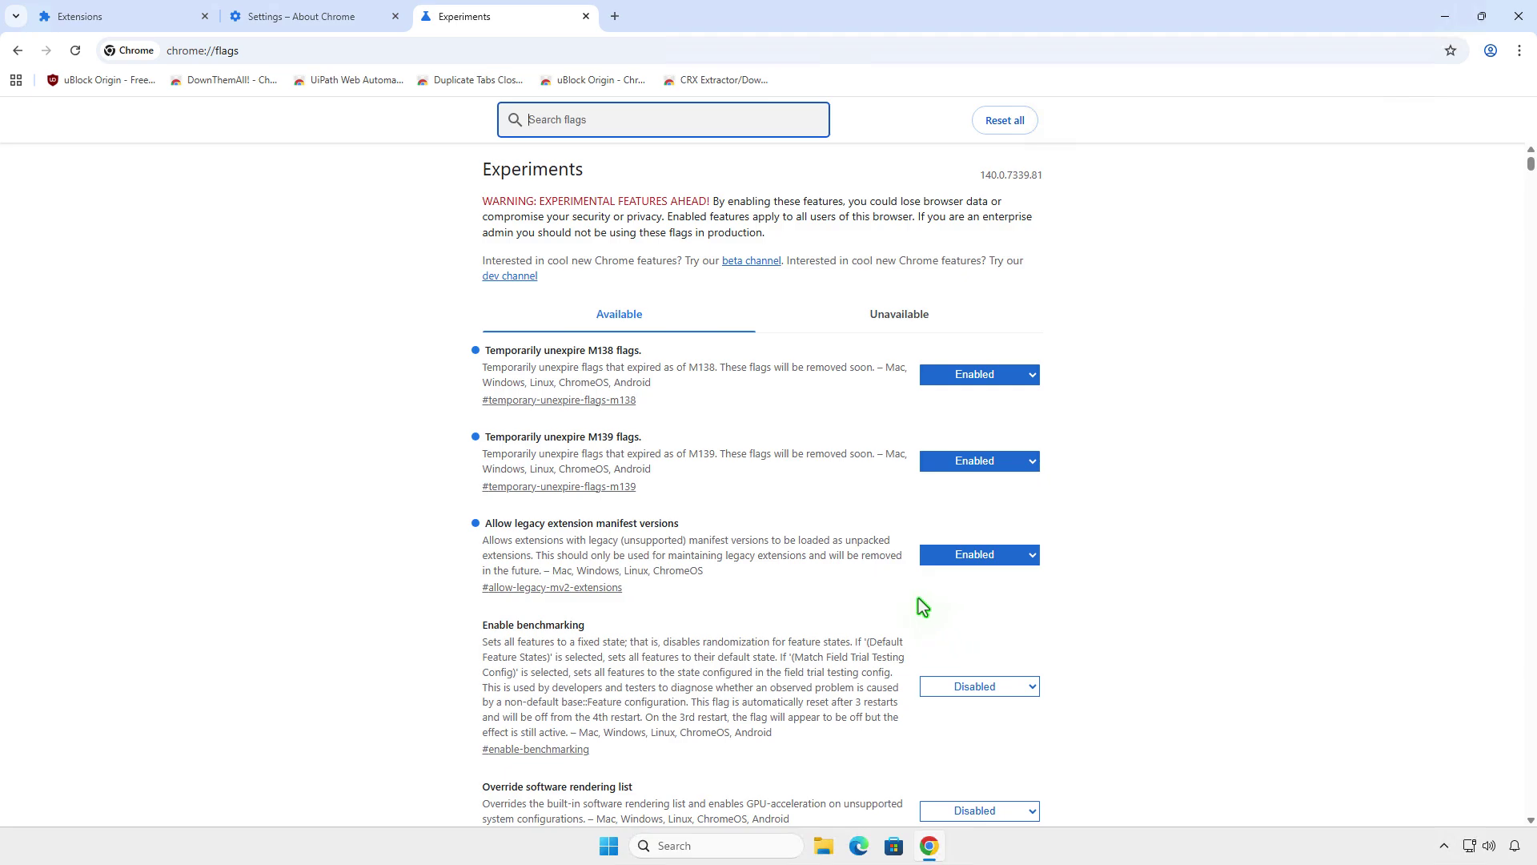
{"action": "left_click", "coordinate": [137, 21]}
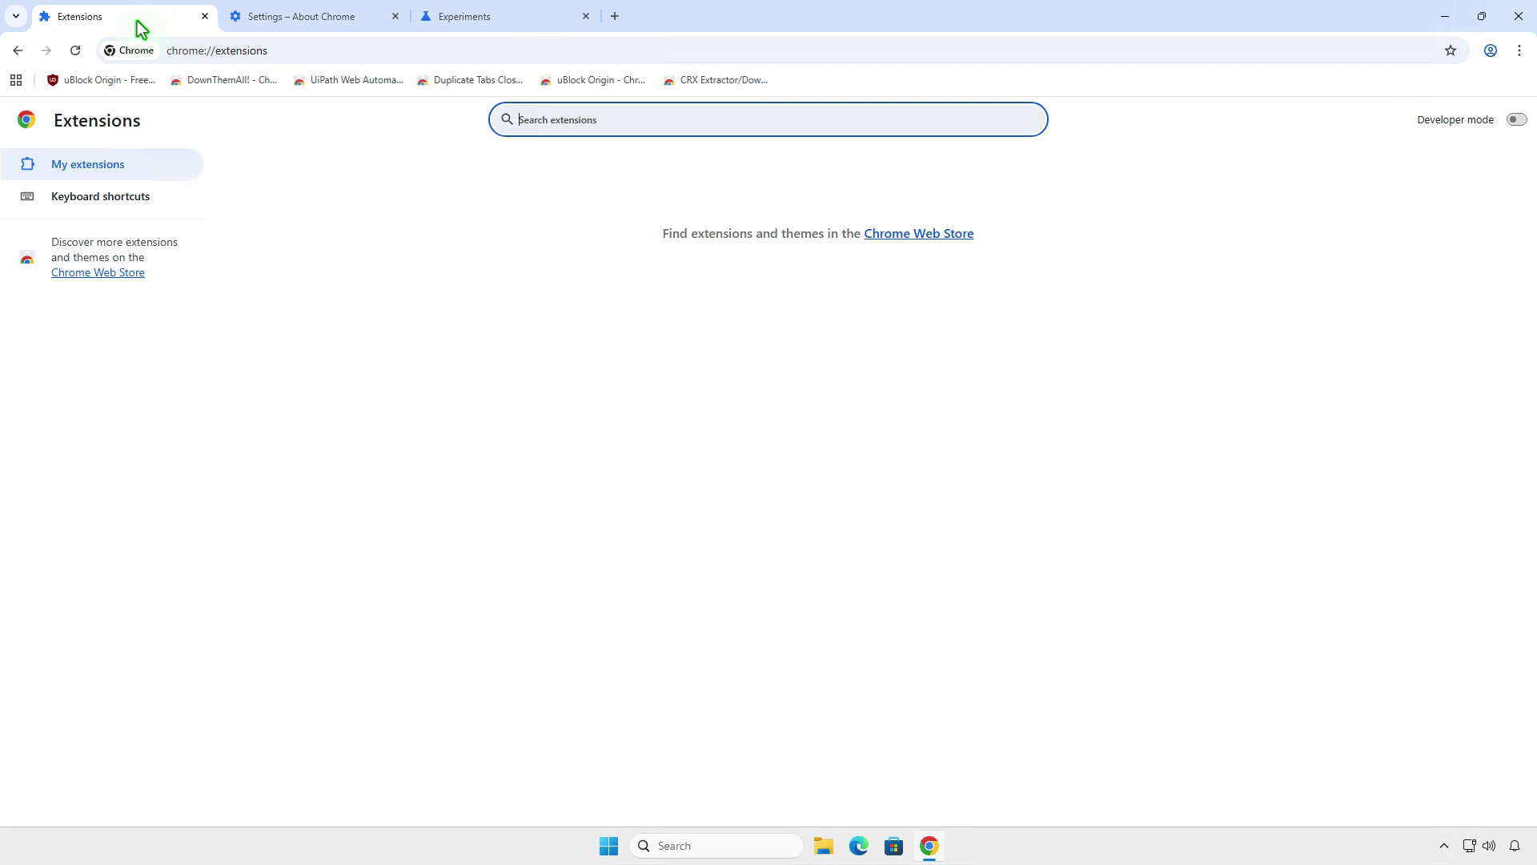
Add CRX Extractor/Downloader from its Web Store bookmark and close the developer's features tab
{"action": "left_click", "coordinate": [617, 17]}
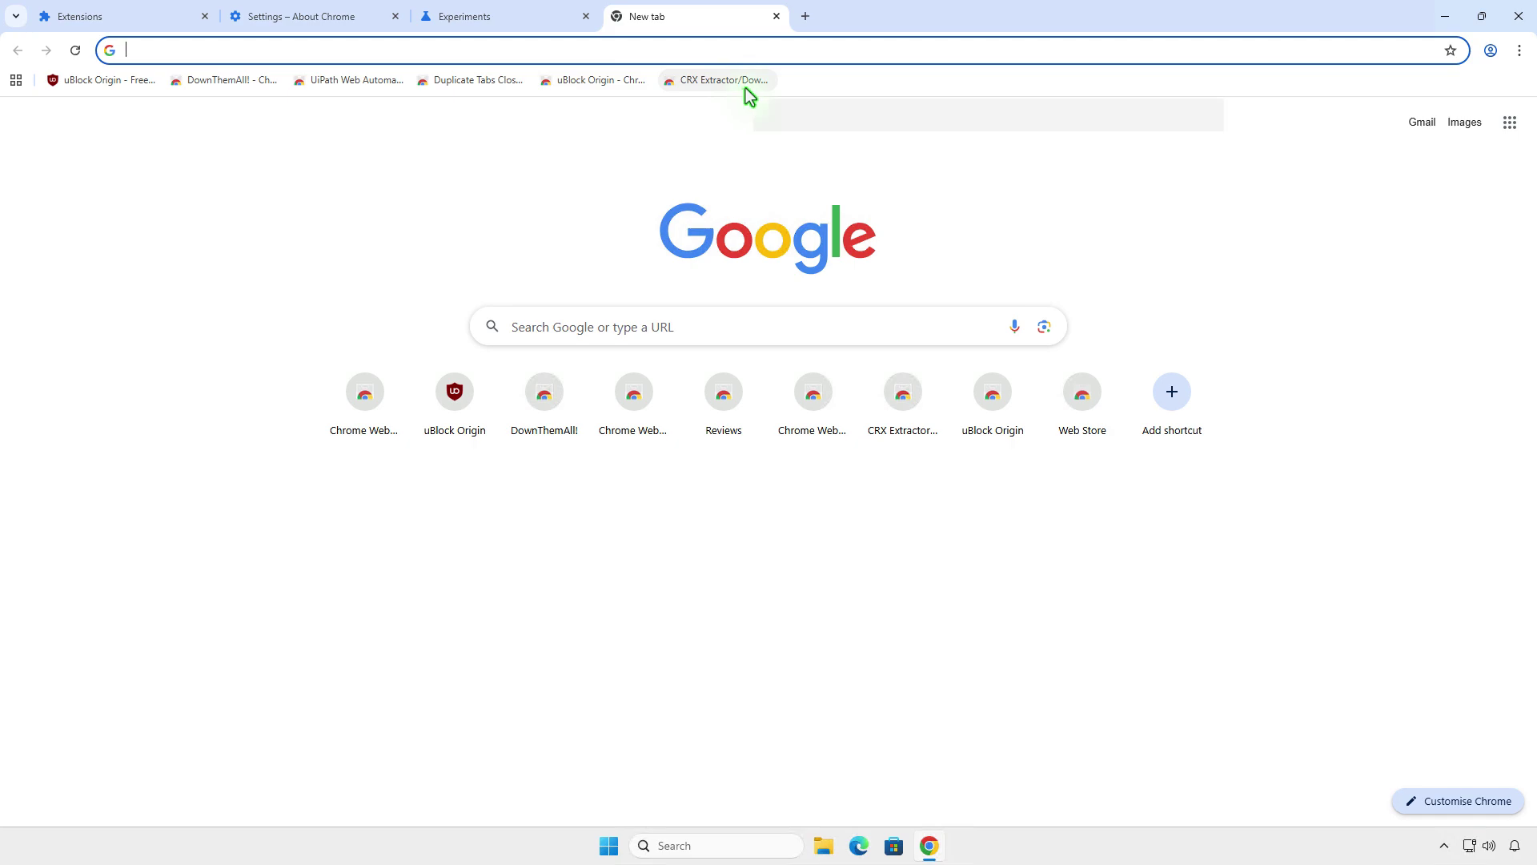
{"action": "left_click", "coordinate": [721, 80]}
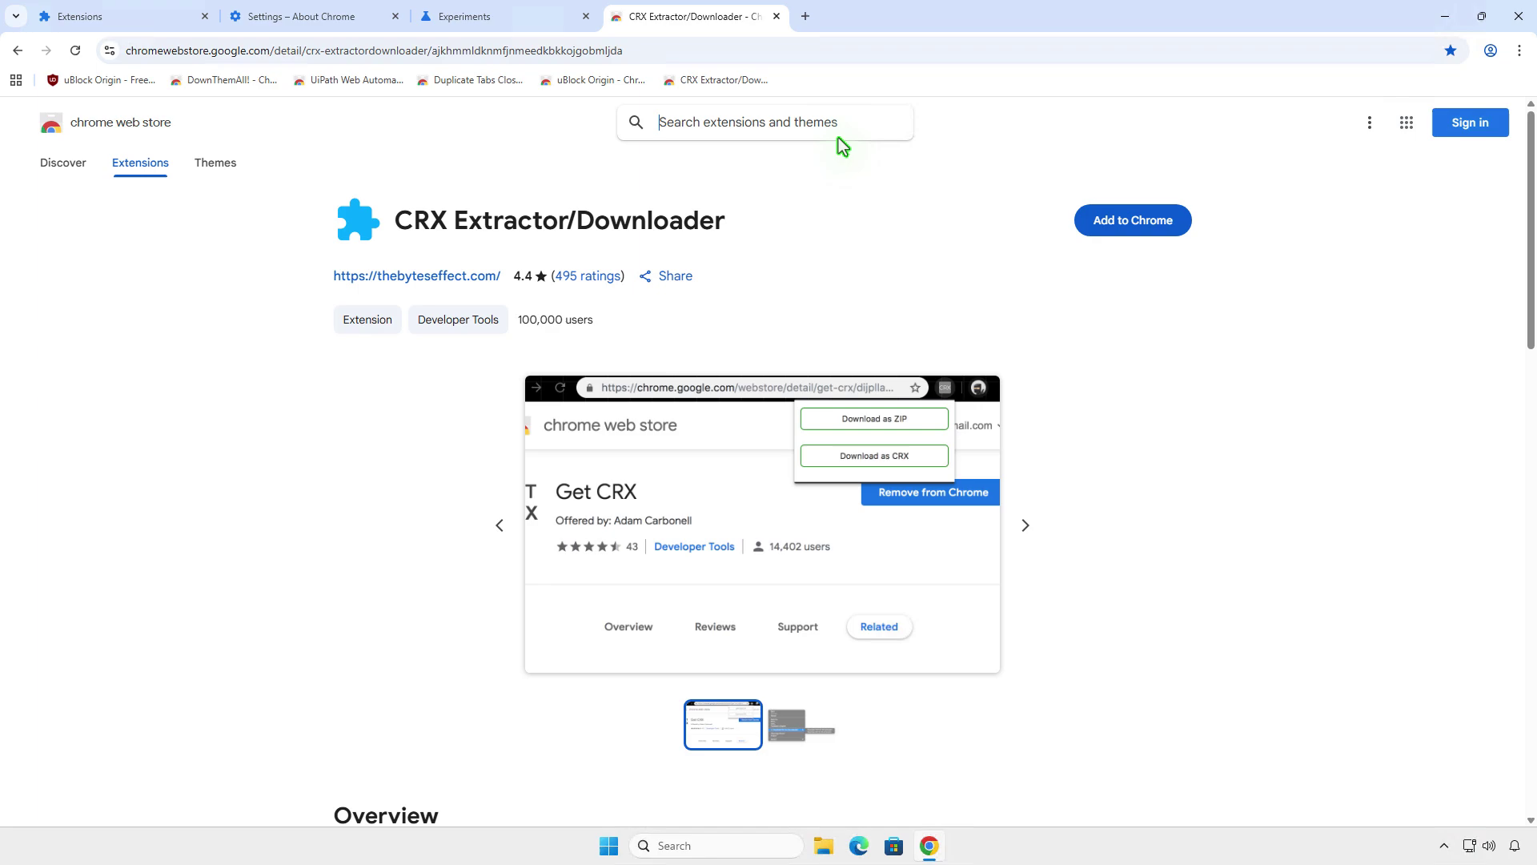
{"action": "left_click", "coordinate": [1166, 226]}
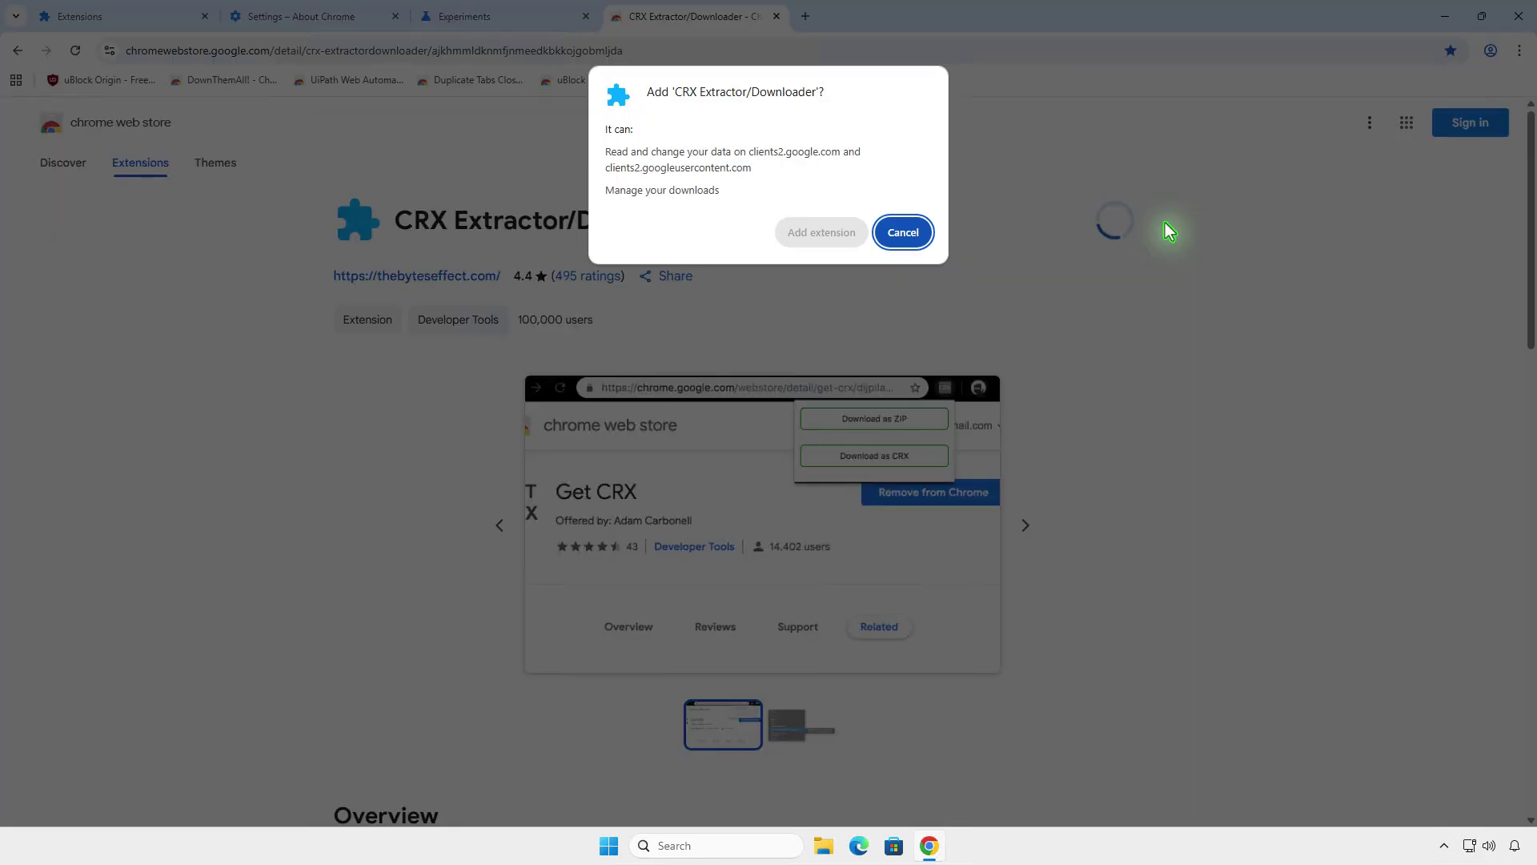
{"action": "left_click", "coordinate": [834, 238]}
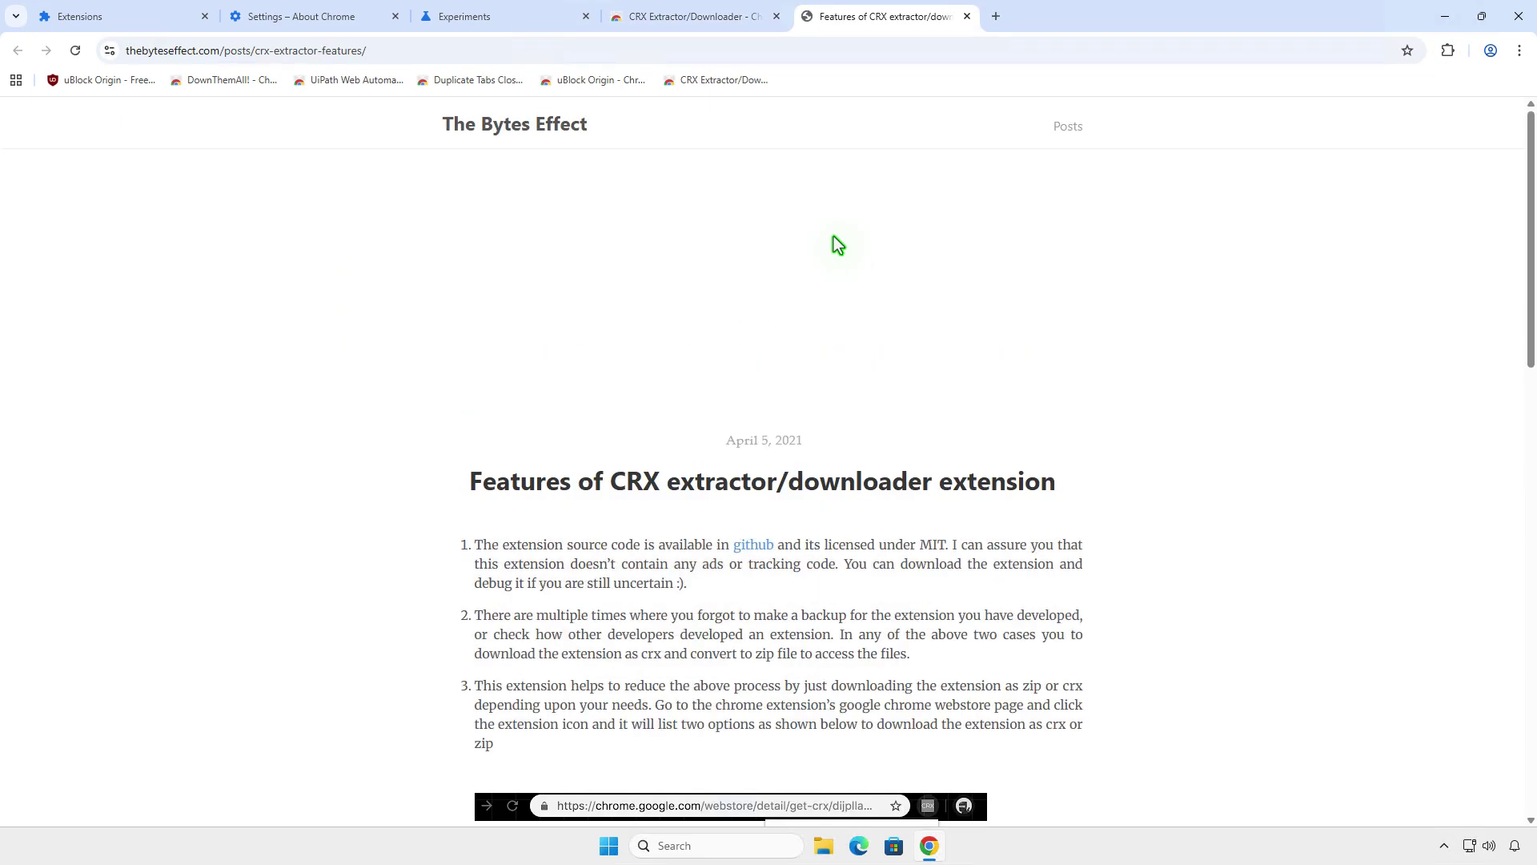
{"action": "left_click", "coordinate": [967, 16]}
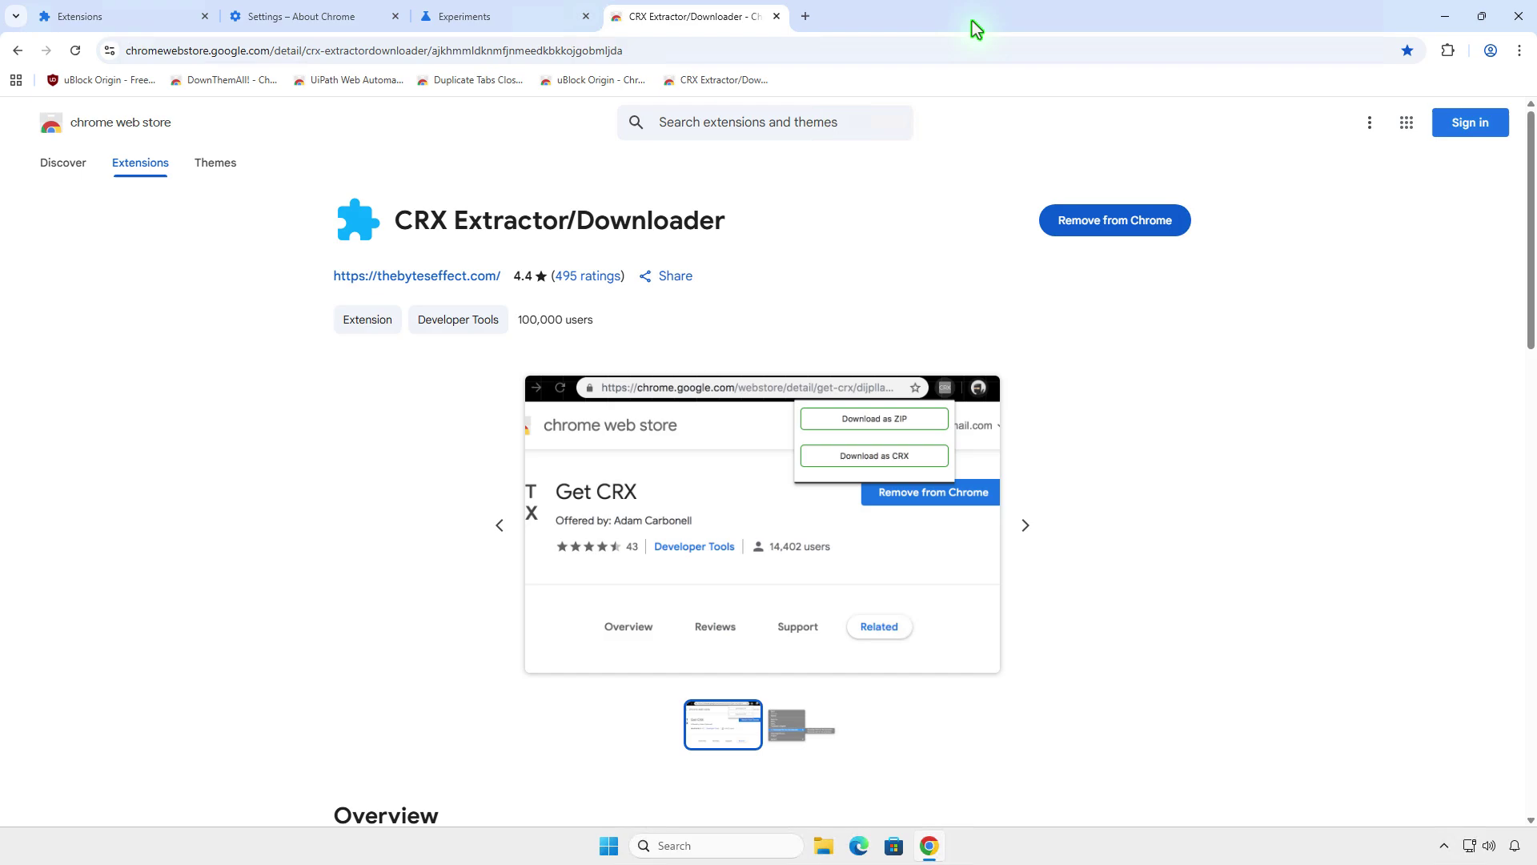
Pin CRX Extractor, then save uBlock Origin as uBlock-Origin-Chrome-Web-Store.zip and show it in Downloads
{"action": "left_click", "coordinate": [1448, 51]}
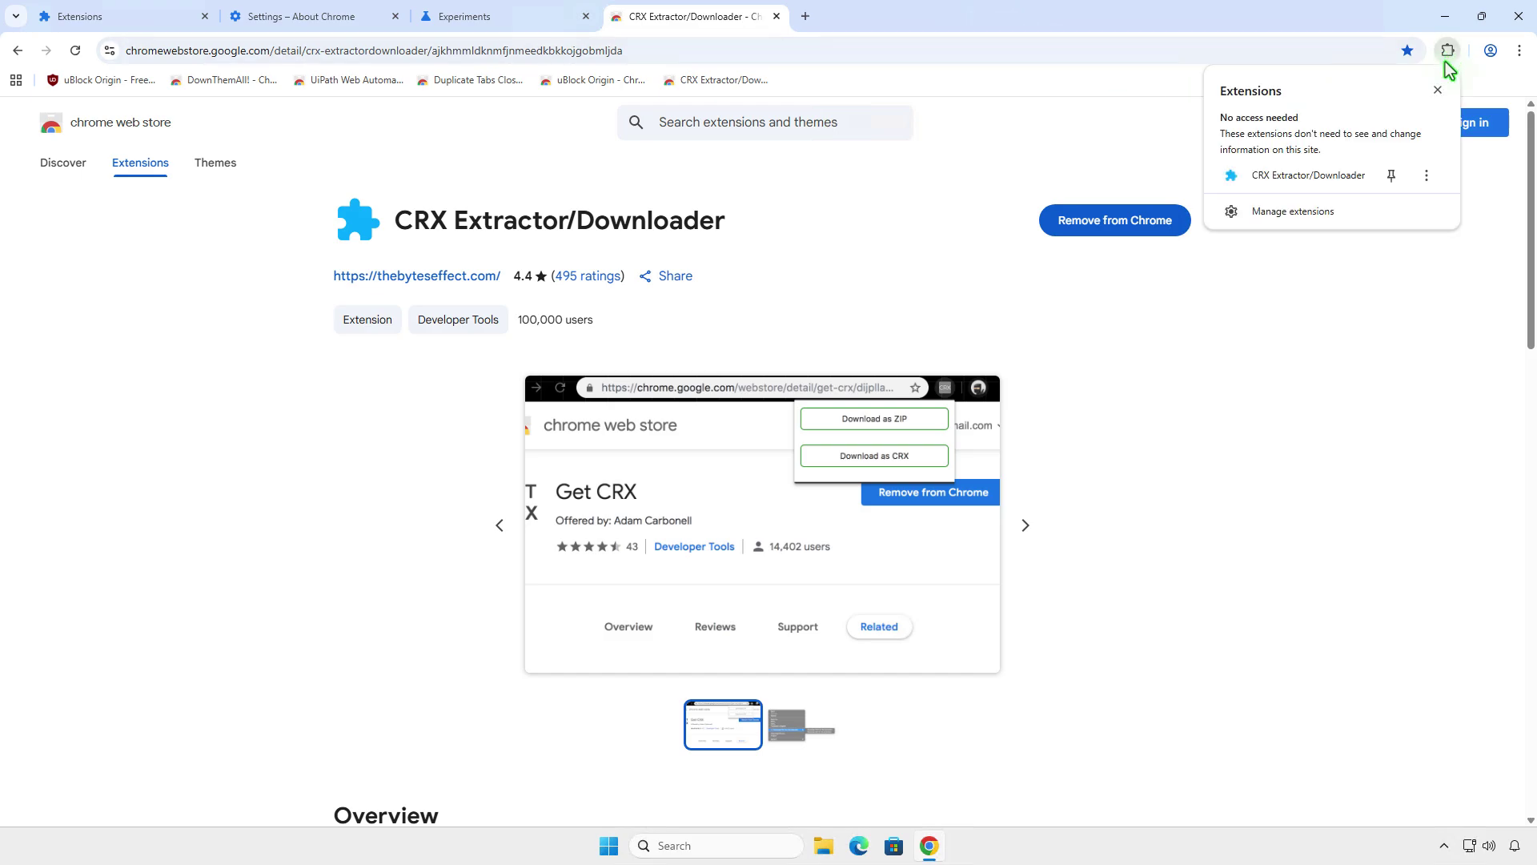
{"action": "left_click", "coordinate": [1392, 176]}
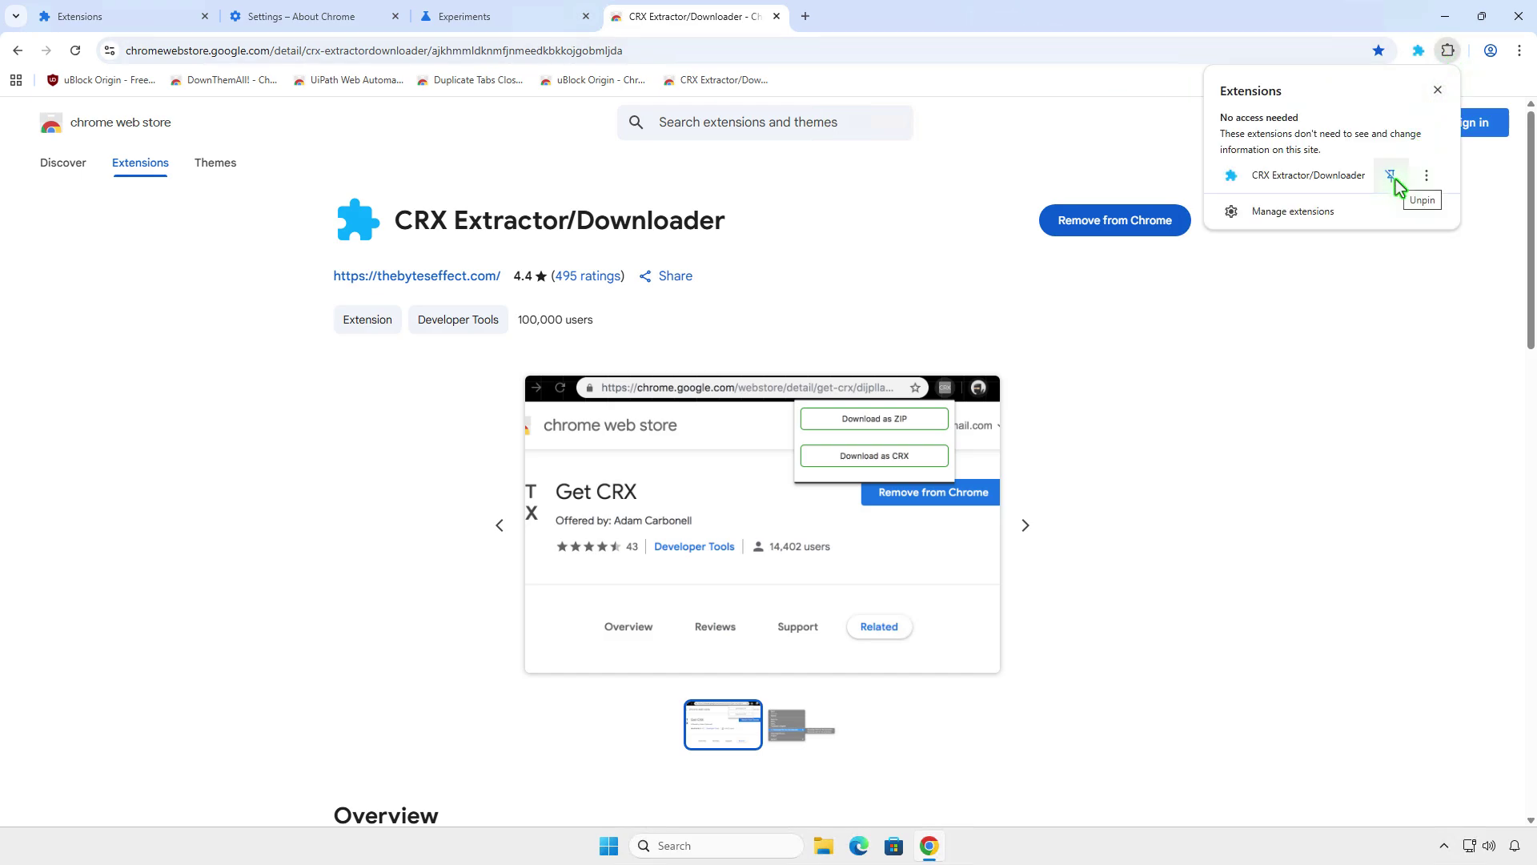
{"action": "left_click", "coordinate": [582, 84]}
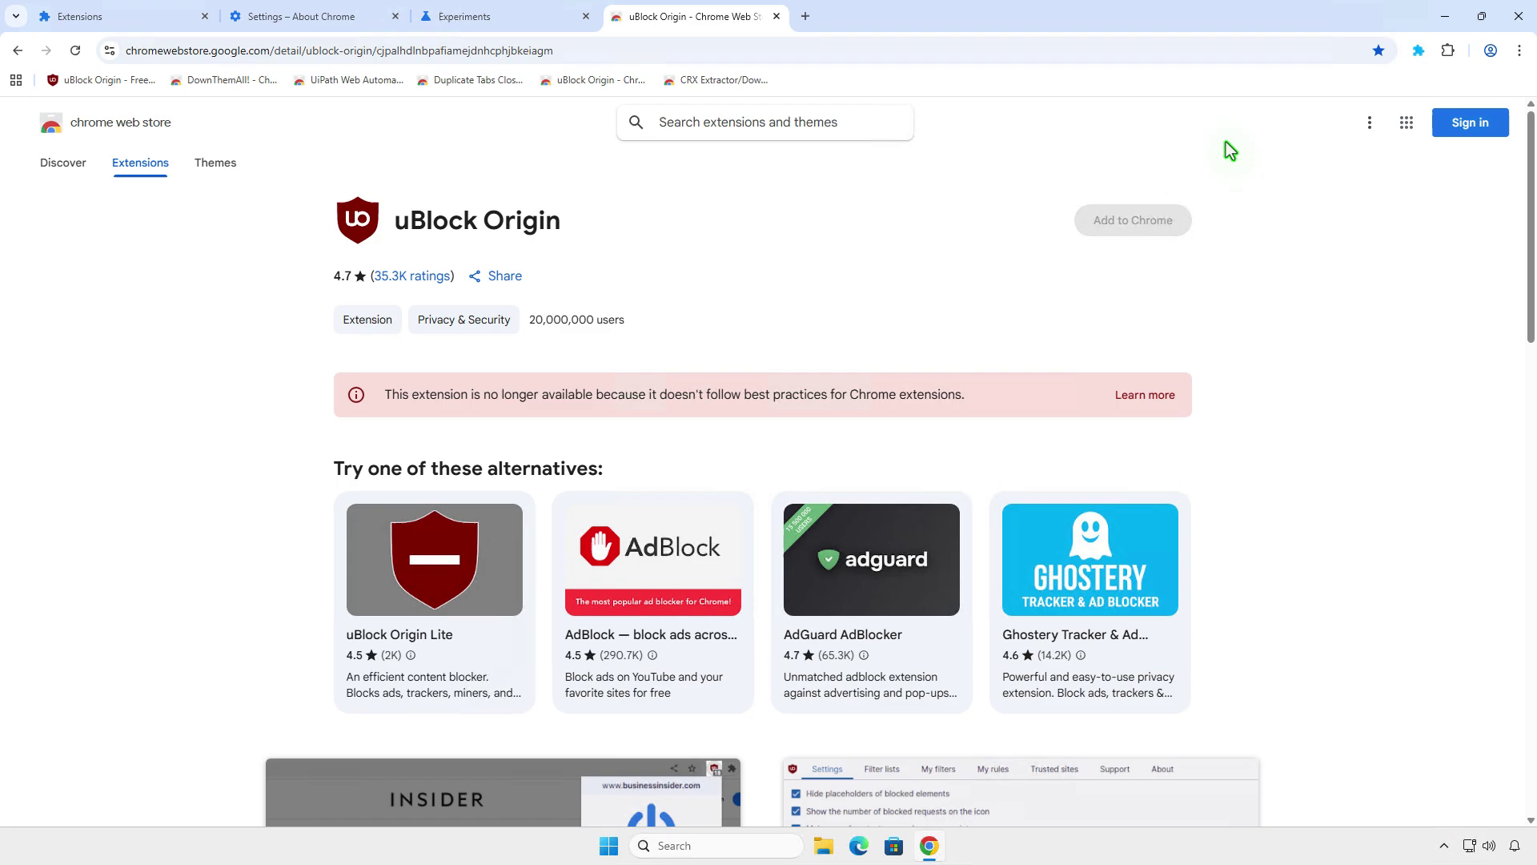
{"action": "left_click", "coordinate": [1420, 53]}
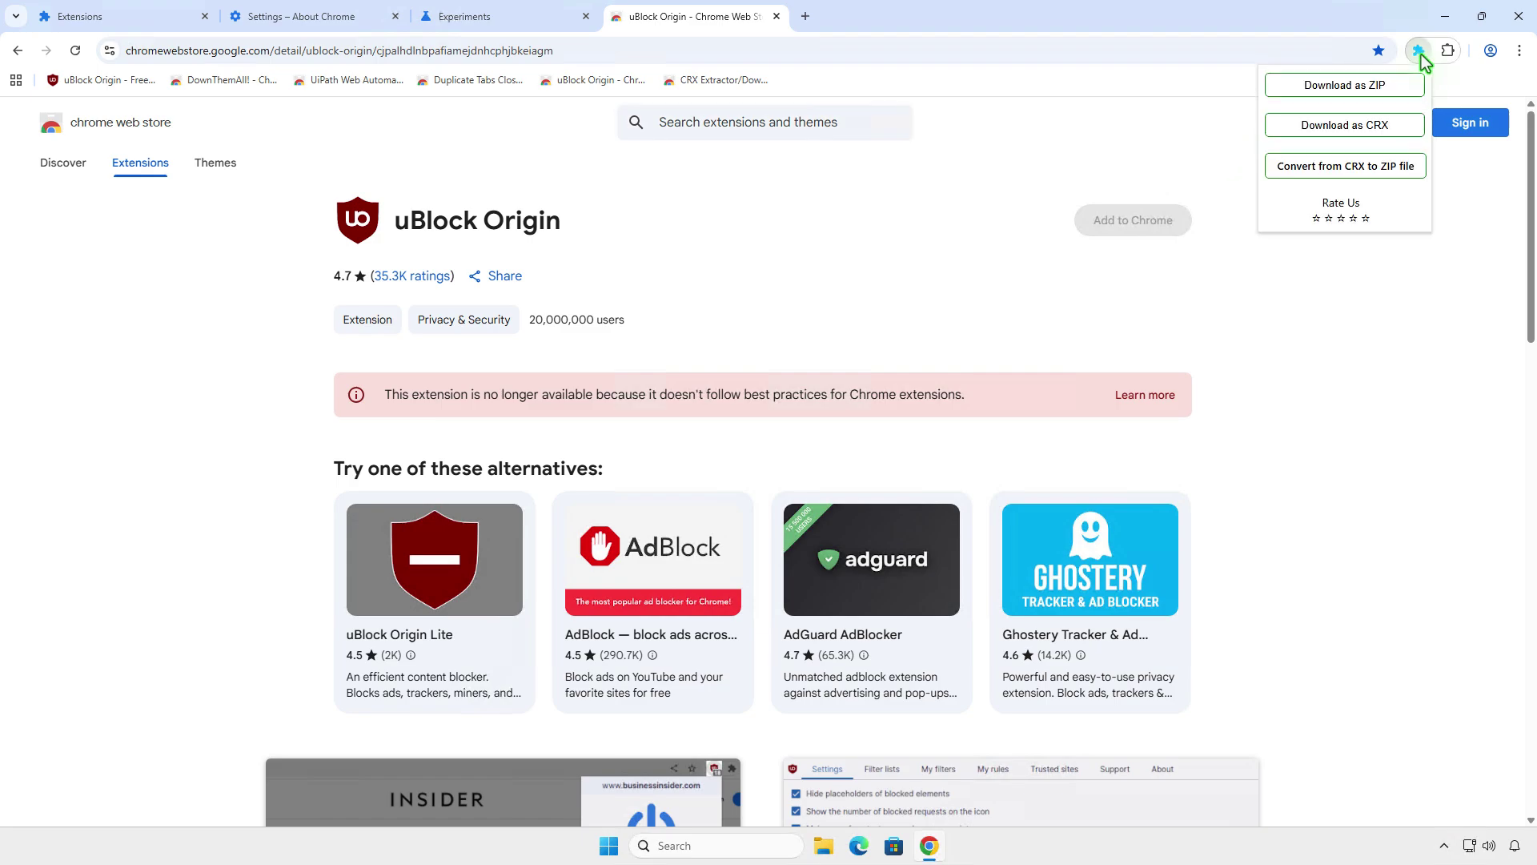
{"action": "left_click", "coordinate": [1413, 91]}
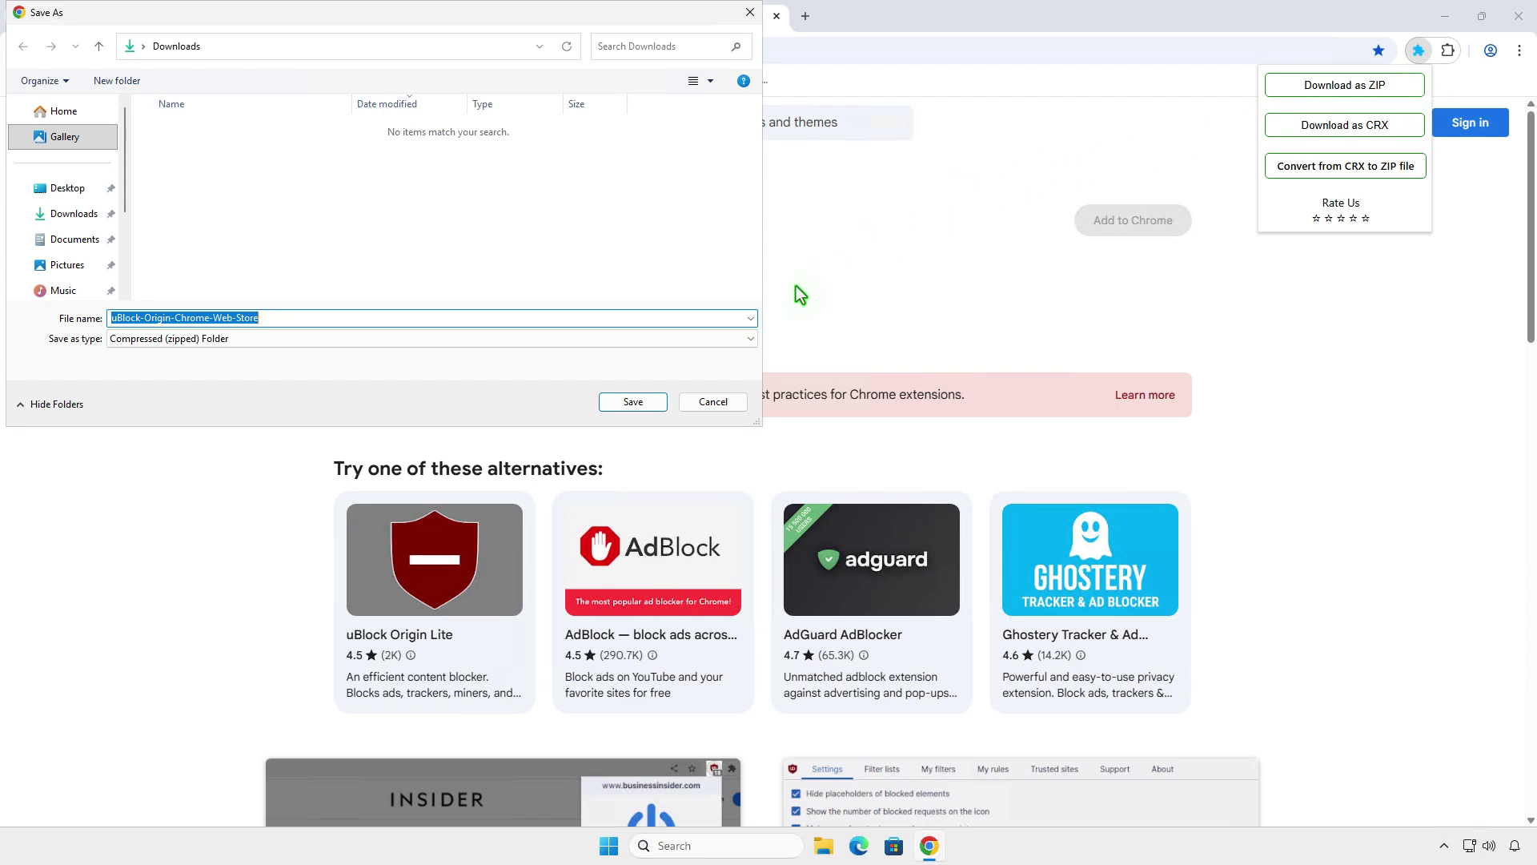
{"action": "left_click", "coordinate": [655, 406]}
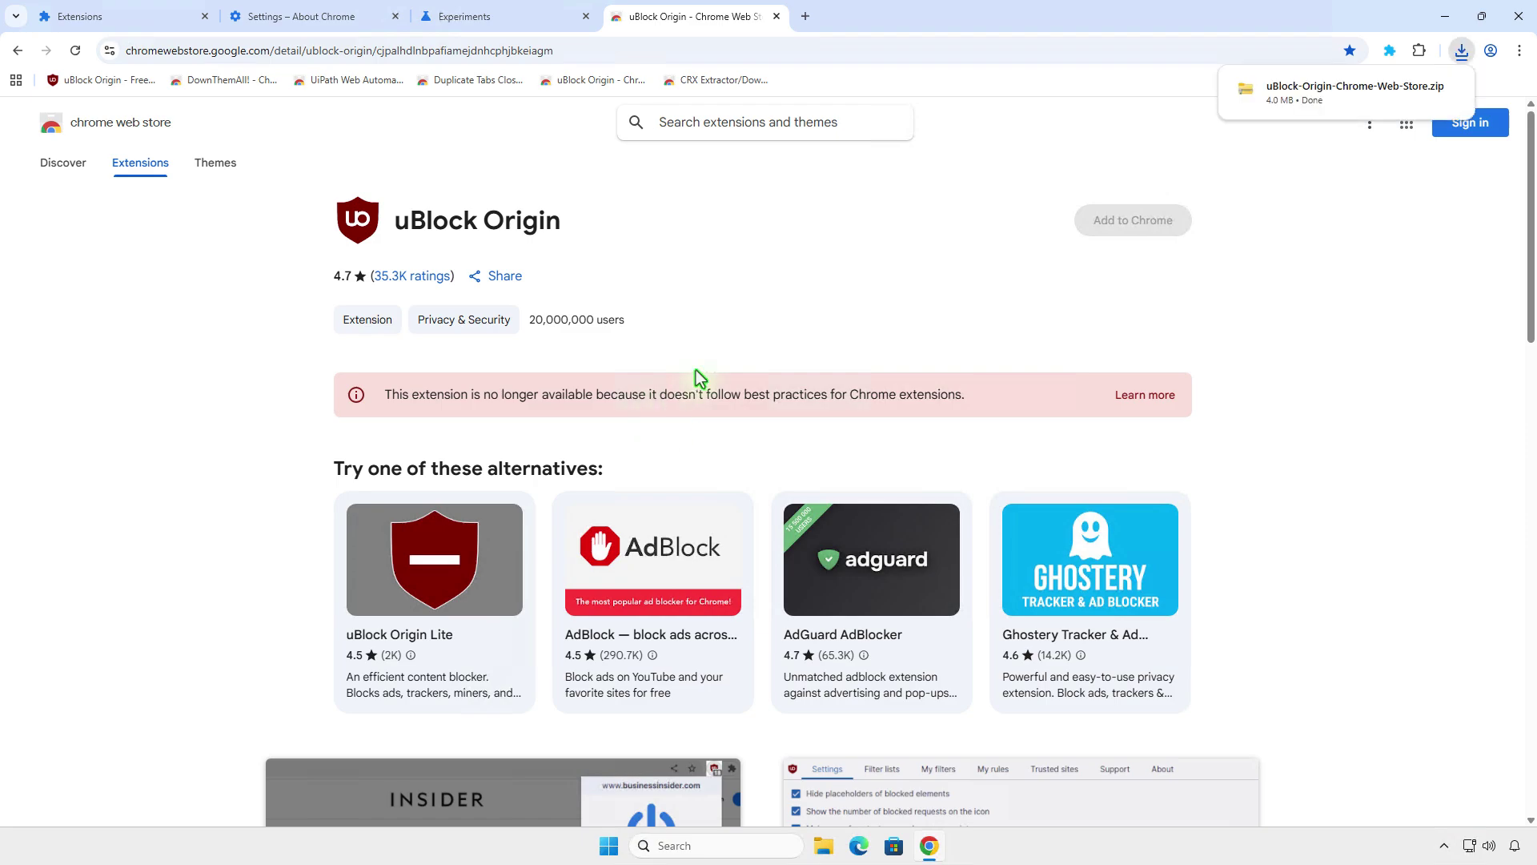
{"action": "left_click", "coordinate": [1416, 88]}
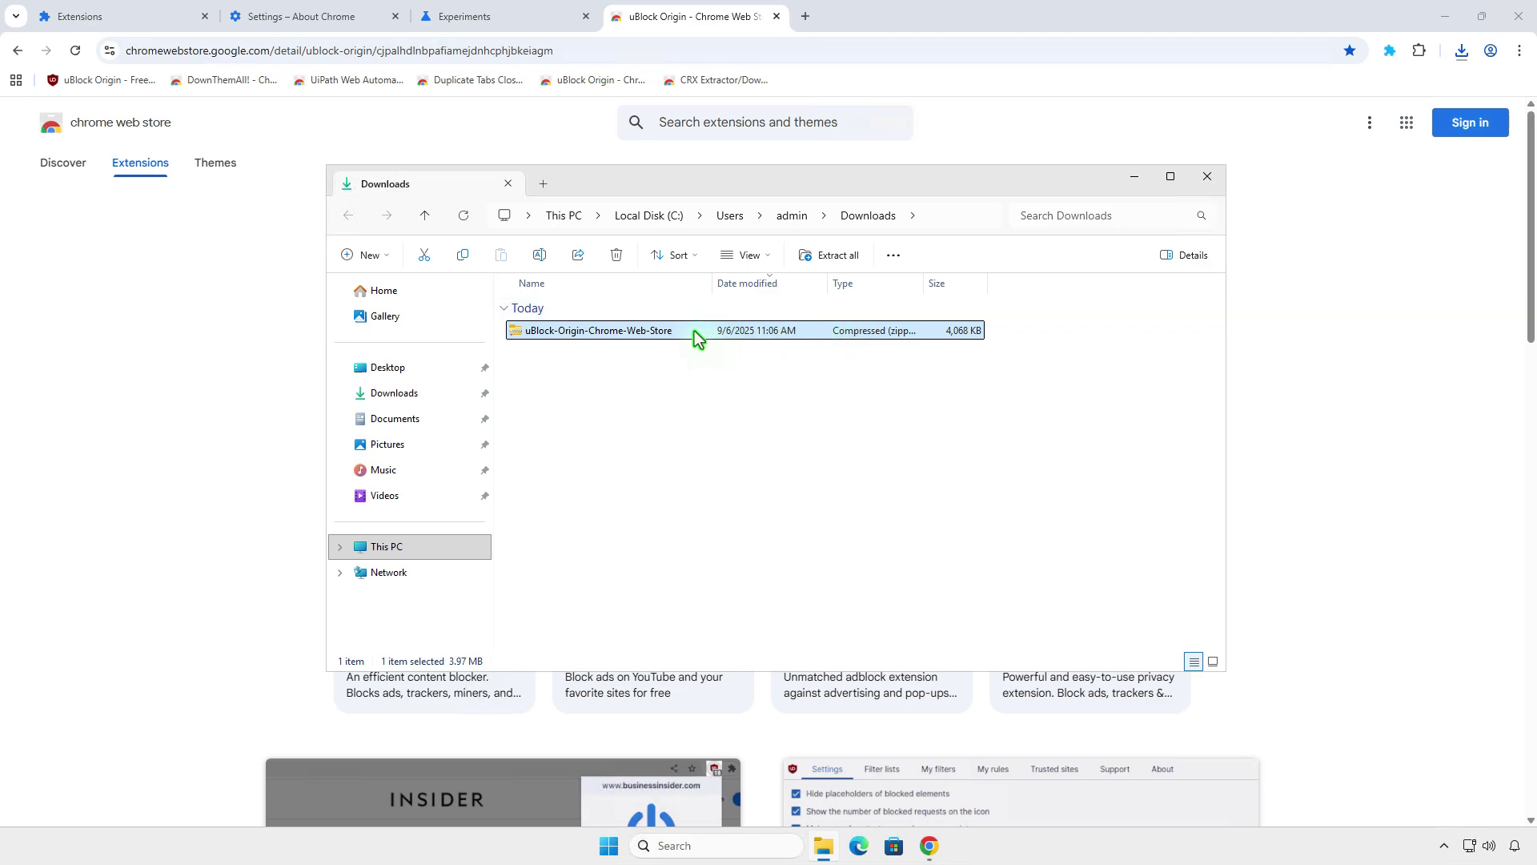
Extract uBlock-Origin-Chrome-Web-Store.zip to its suggested folder and close both Explorer windows
{"action": "right_click", "coordinate": [694, 330]}
{"action": "left_click", "coordinate": [810, 544]}
{"action": "left_click", "coordinate": [911, 577]}
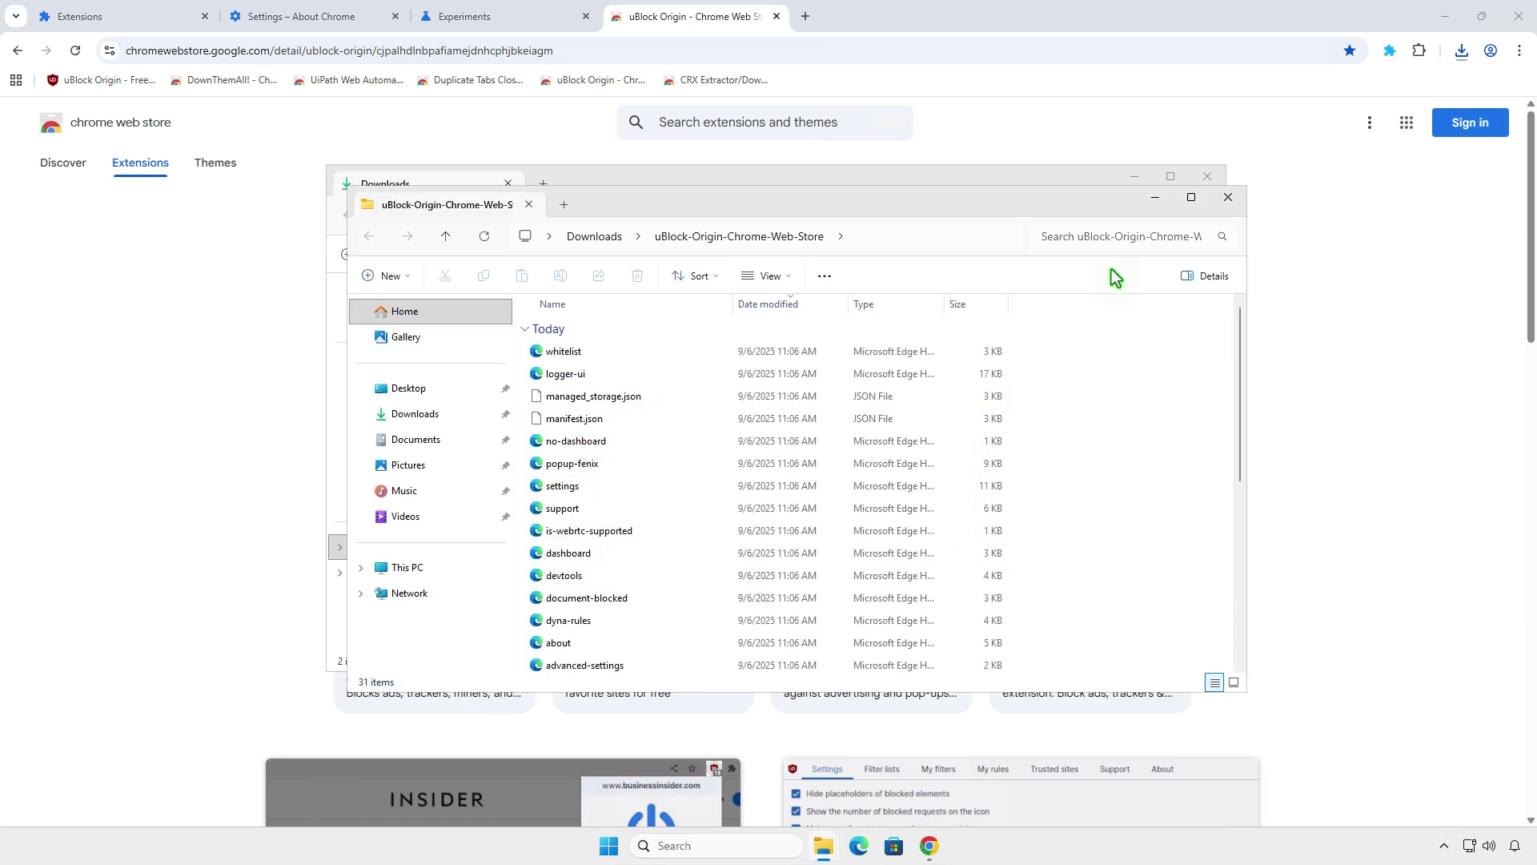
{"action": "left_click", "coordinate": [1228, 198]}
{"action": "left_click", "coordinate": [1209, 178]}
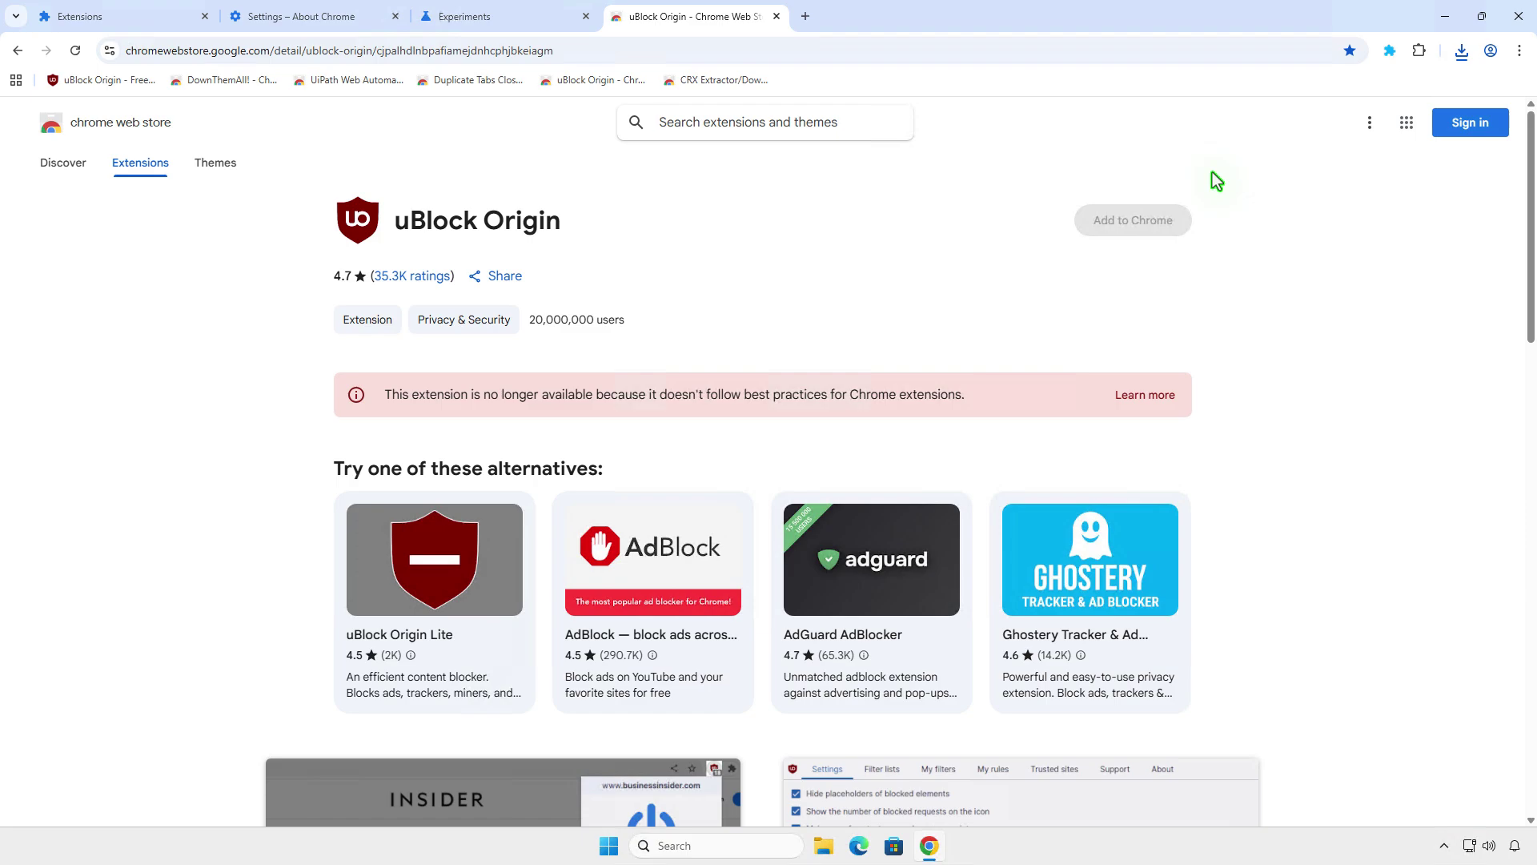
Go to Manage Extensions from the Chrome menu and switch Developer mode on
{"action": "left_click", "coordinate": [1518, 51]}
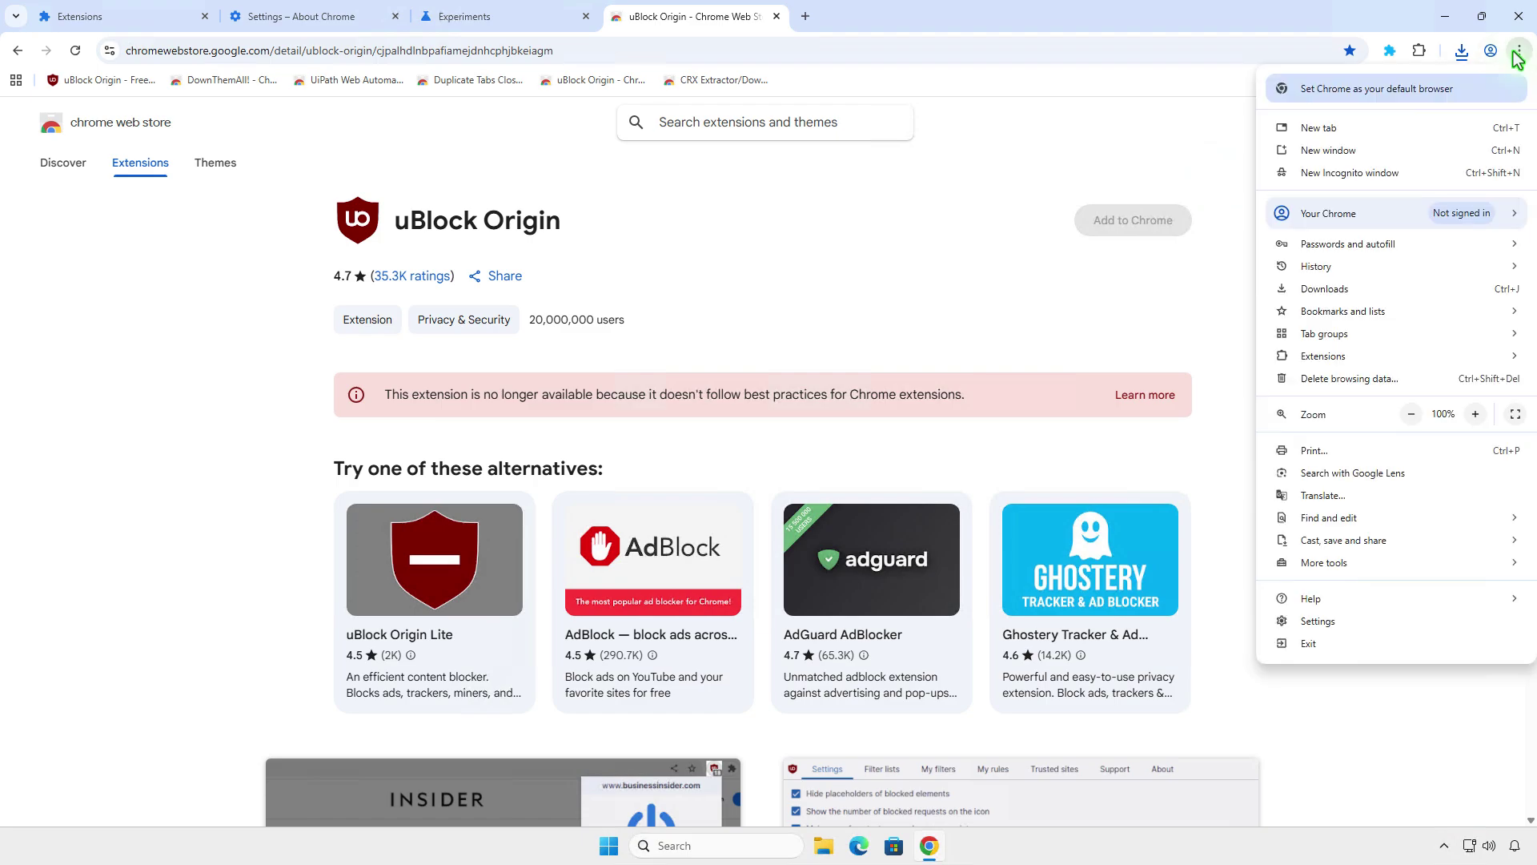
{"action": "mouse_move", "coordinate": [1370, 359]}
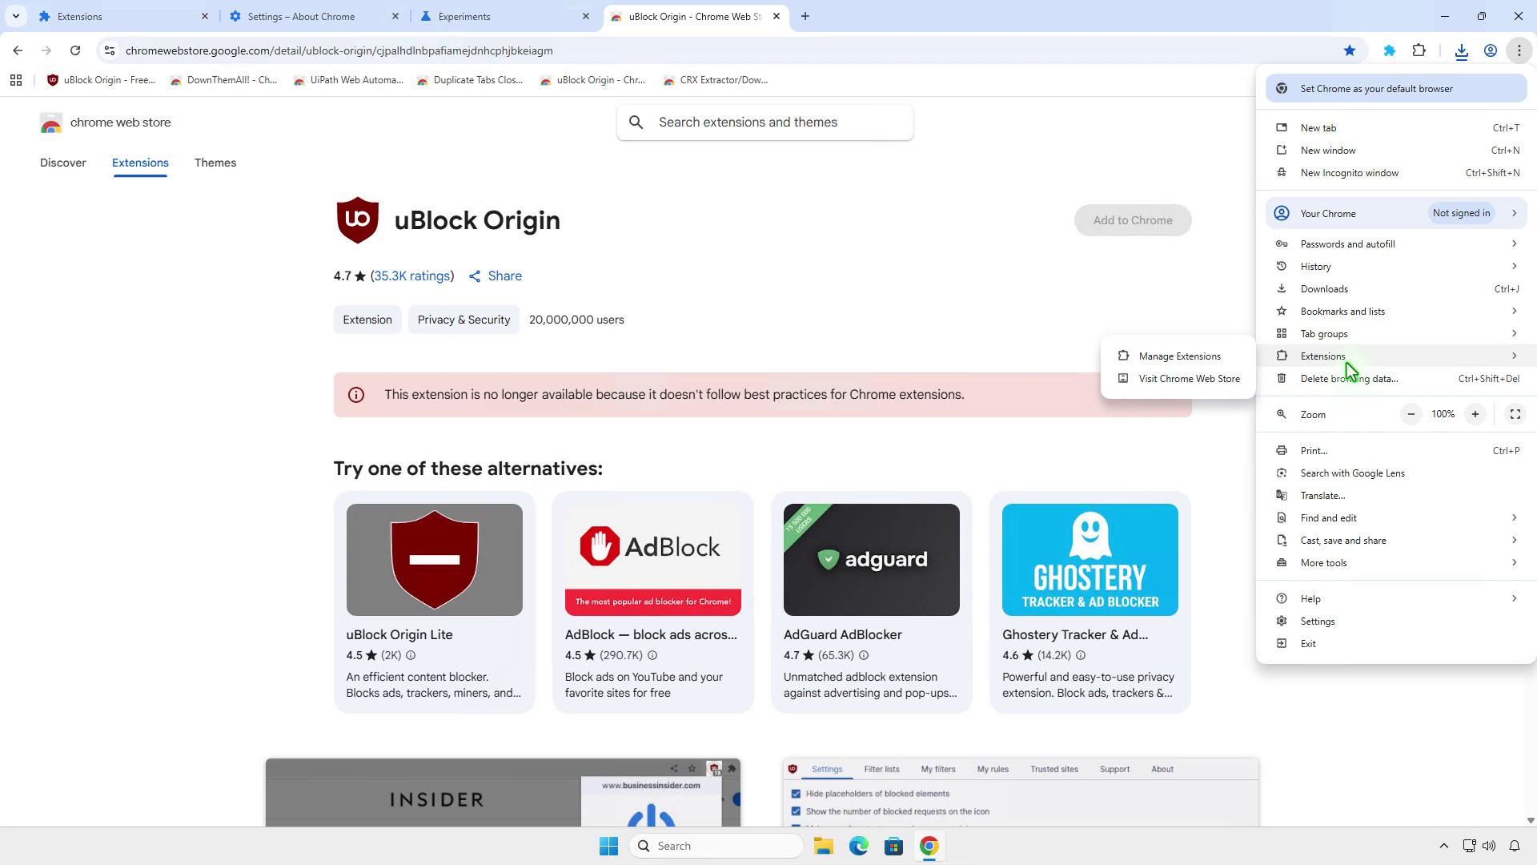
{"action": "left_click", "coordinate": [1232, 362]}
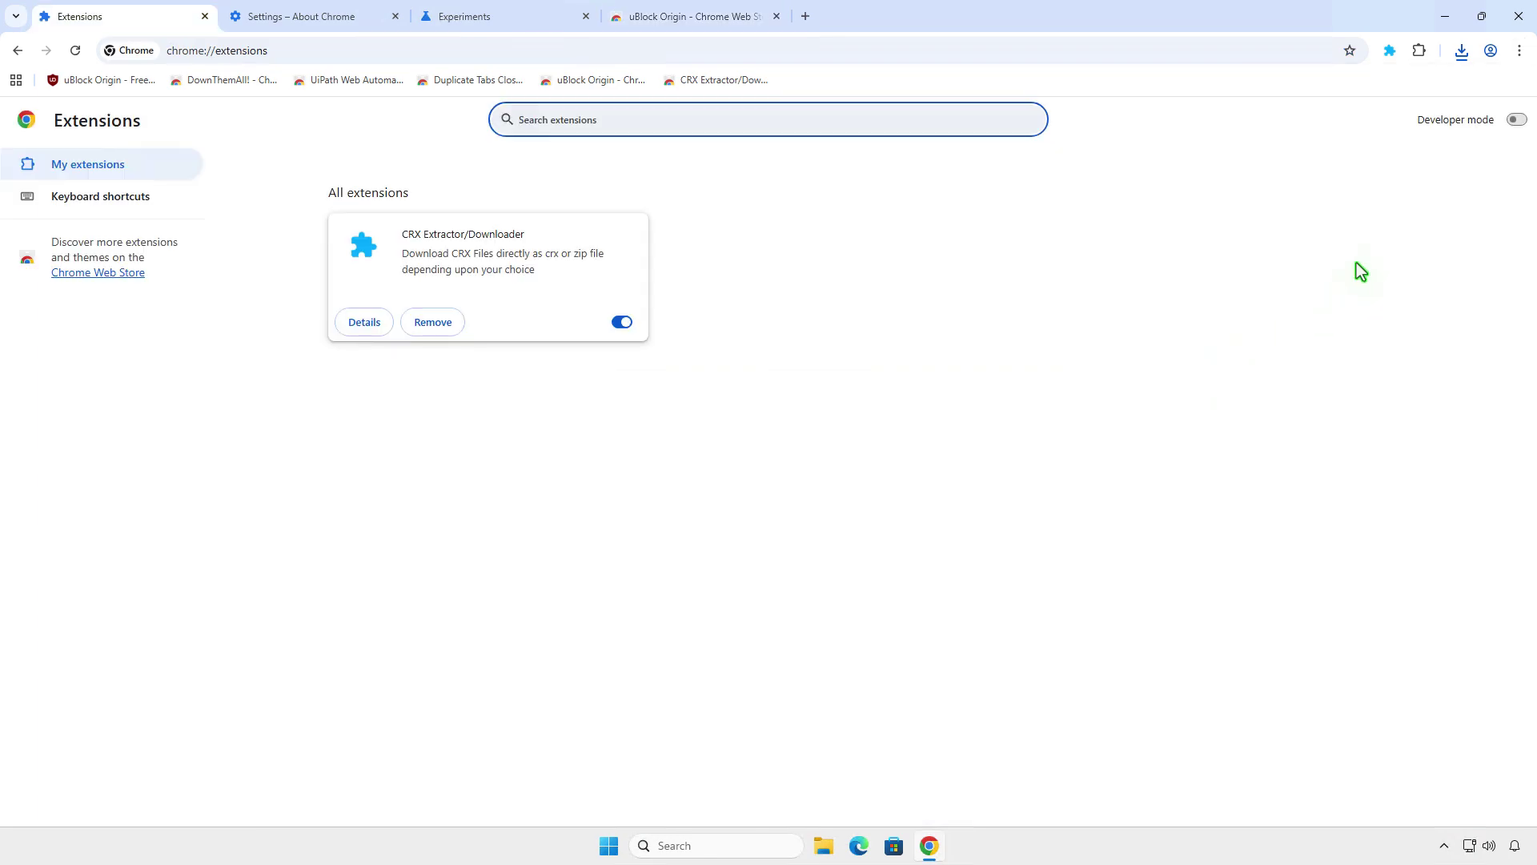
{"action": "left_click", "coordinate": [1517, 120]}
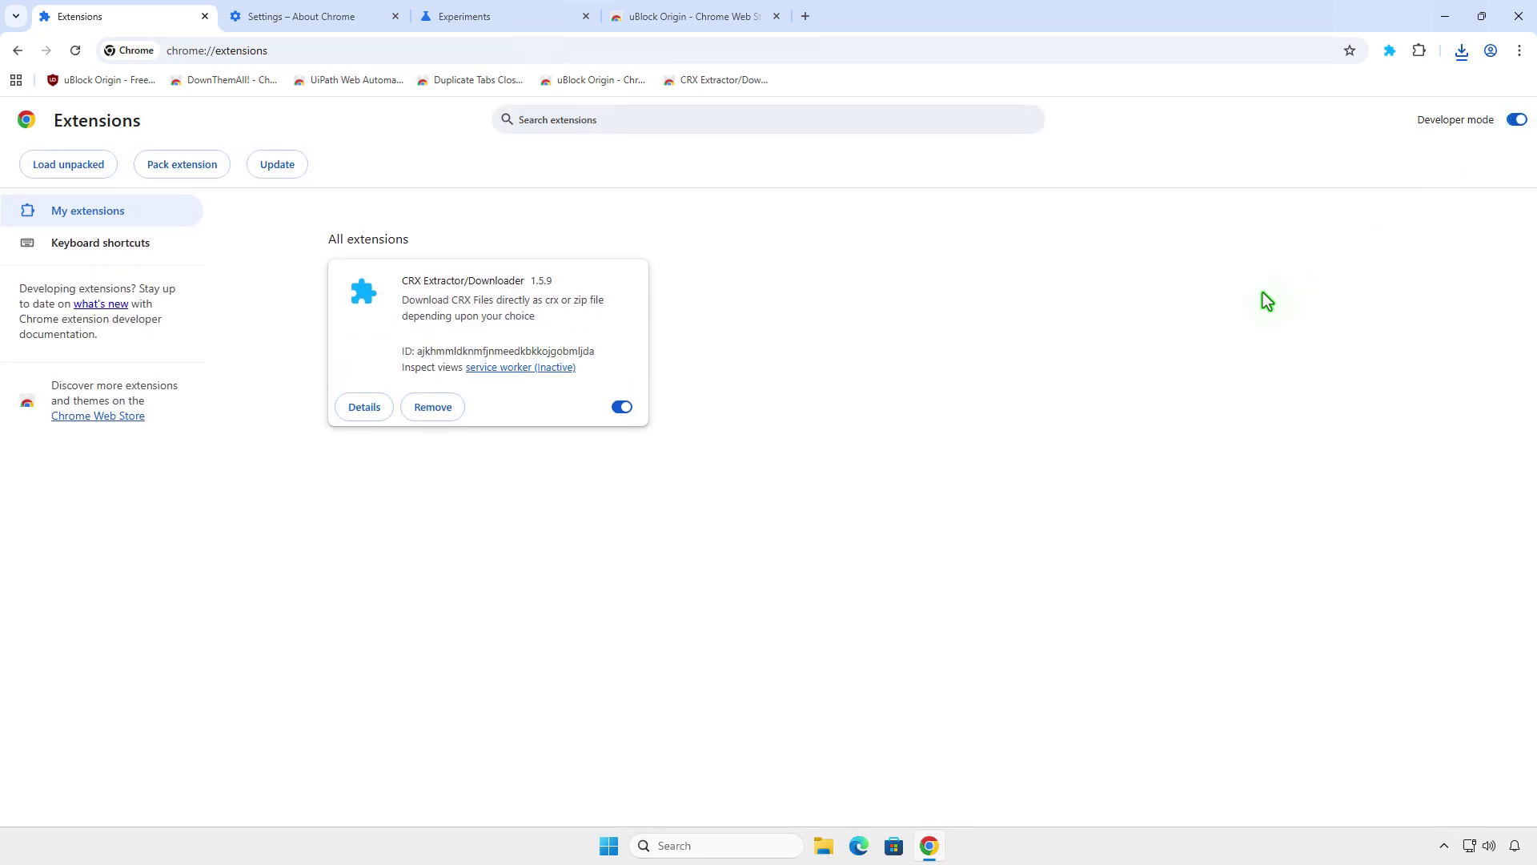
Load the uBlock-Origin-Chrome-Web-Store folder from Downloads unpacked, adding uBlock Origin 1.65.0
{"action": "left_click", "coordinate": [96, 167]}
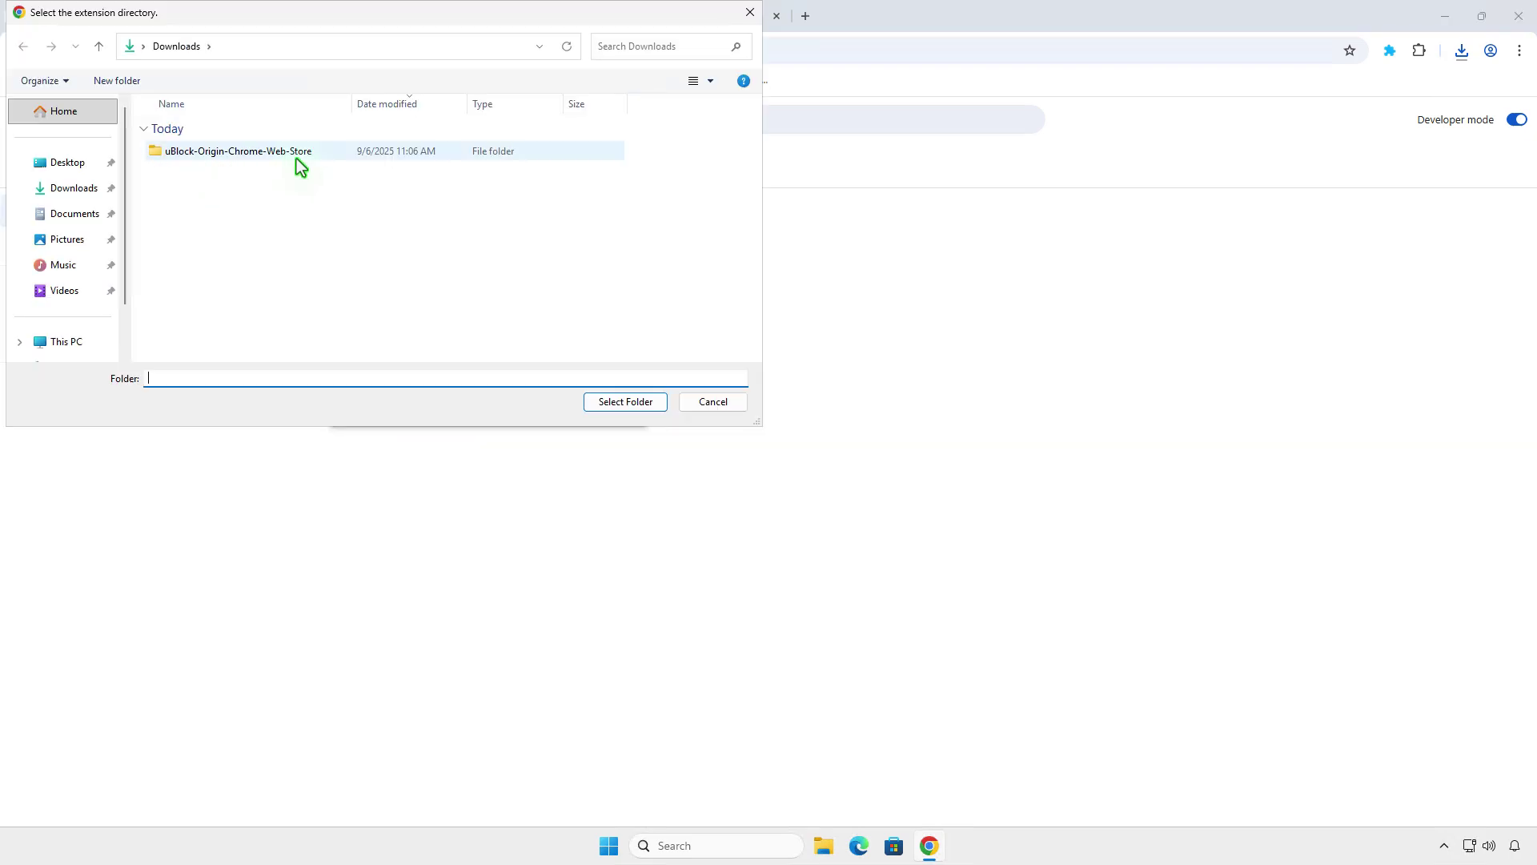
{"action": "double_click", "coordinate": [320, 153]}
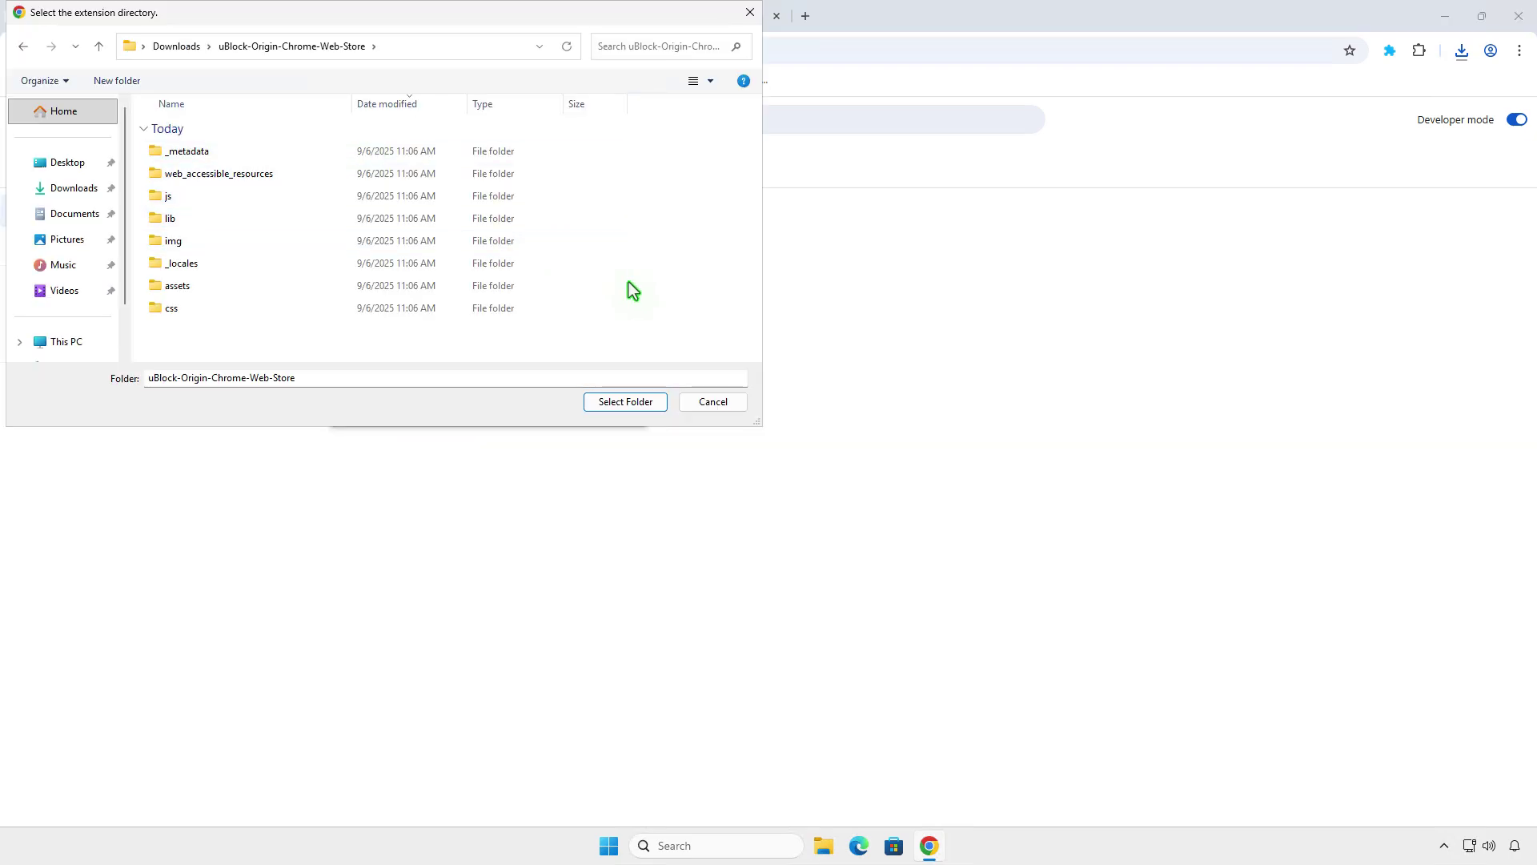
{"action": "left_click", "coordinate": [655, 405]}
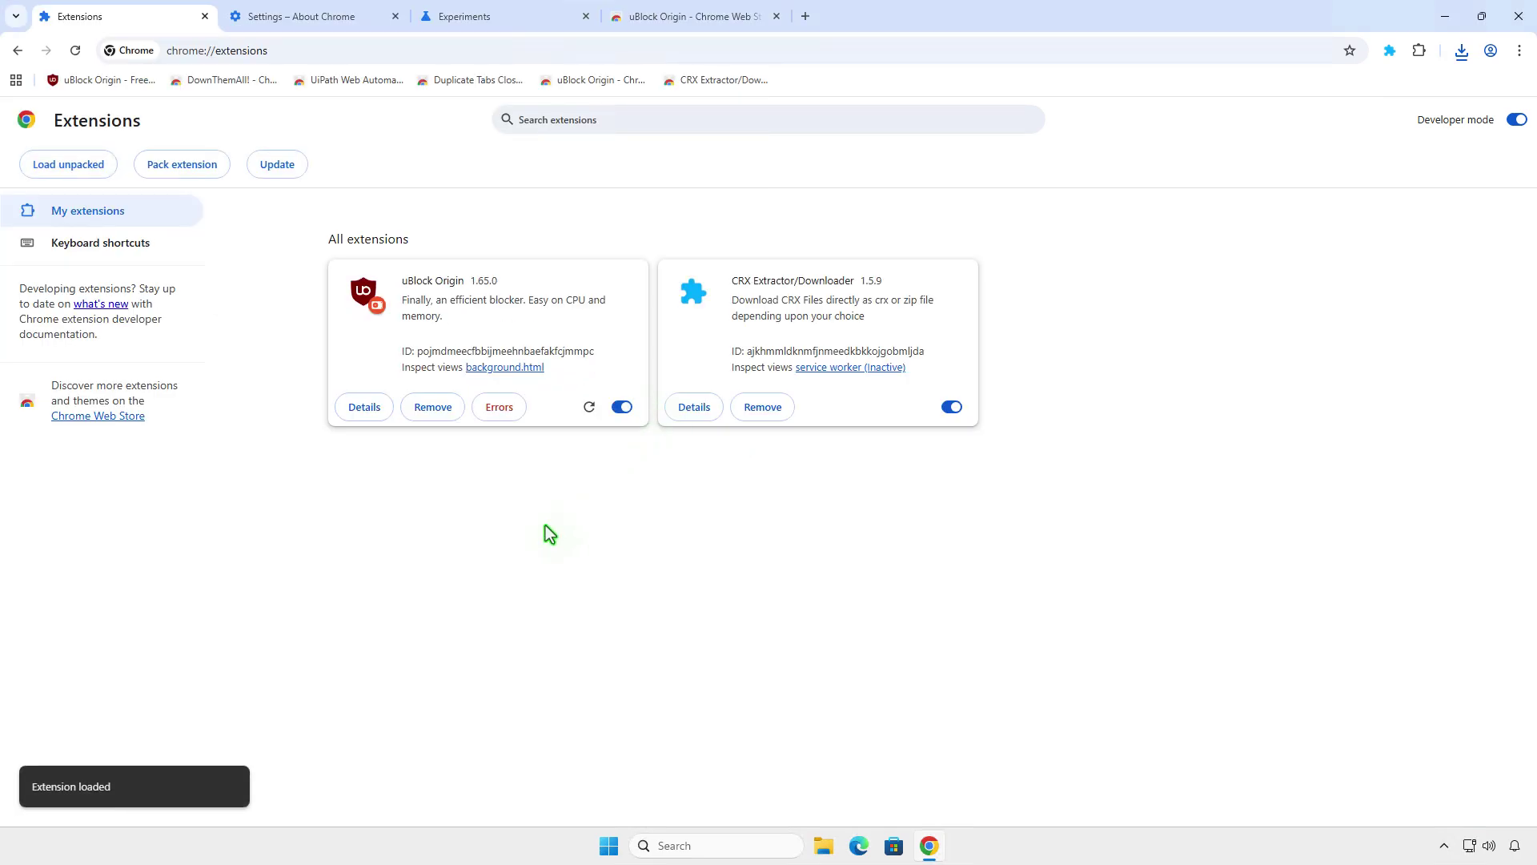
From the Duplicate Tabs Closer store page, save the extension as a ZIP into Downloads via CRX Extractor
{"action": "left_click", "coordinate": [805, 17]}
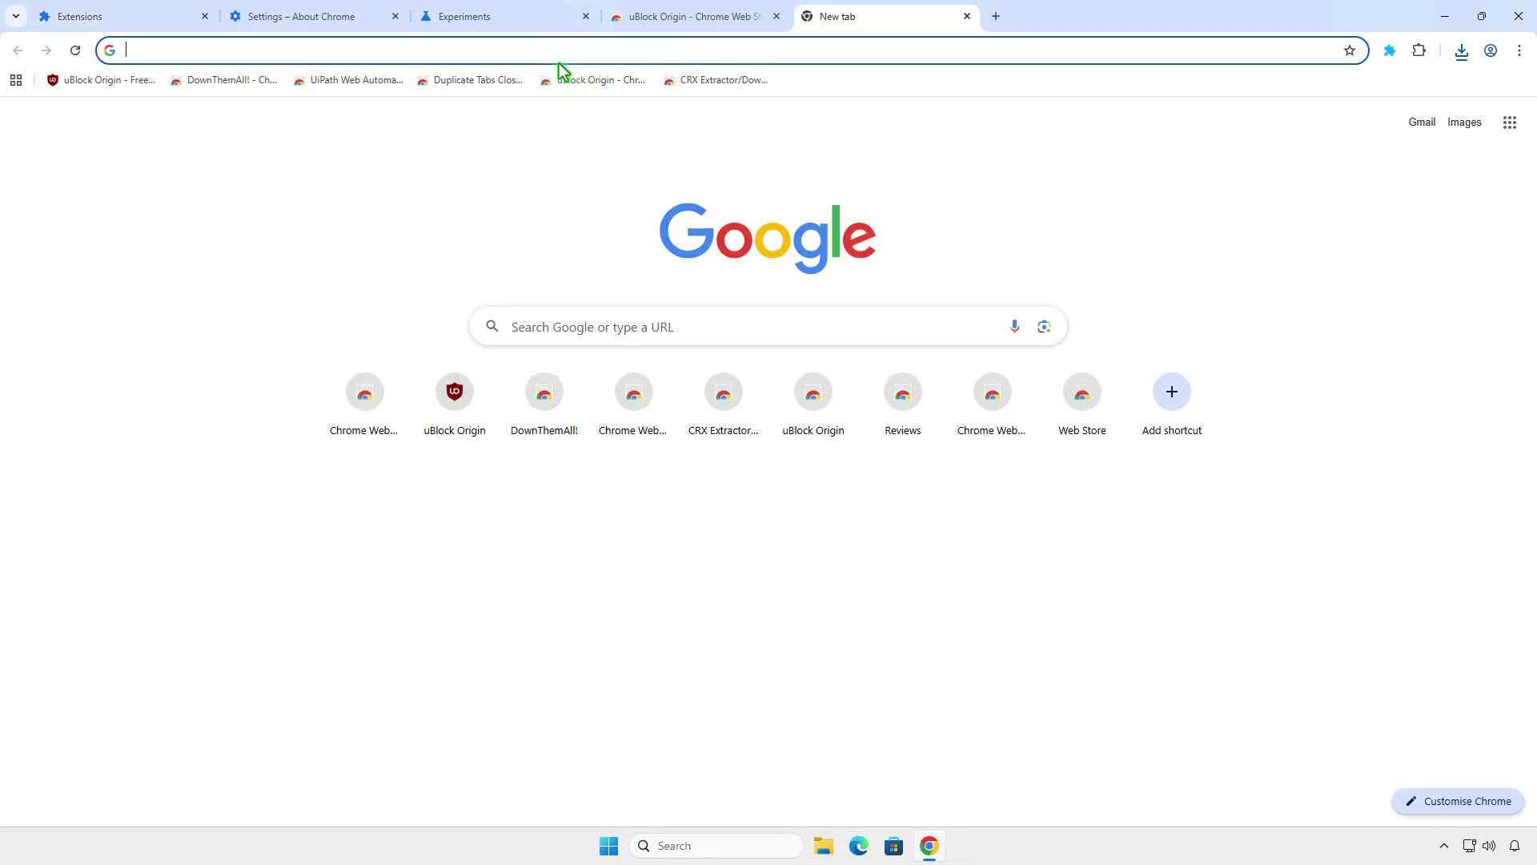
{"action": "left_click", "coordinate": [494, 82]}
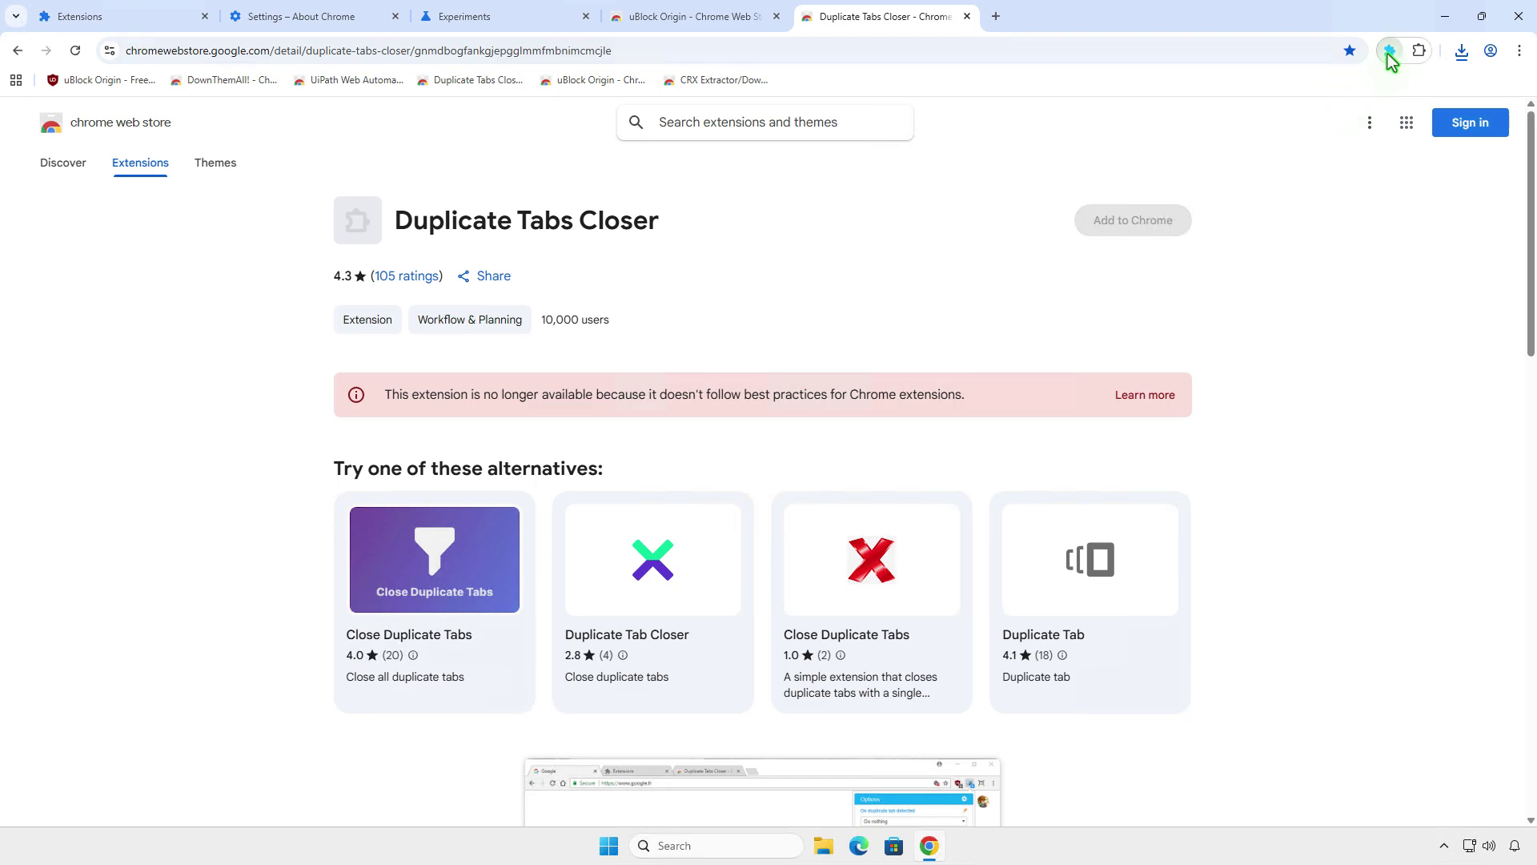
{"action": "left_click", "coordinate": [1390, 53]}
{"action": "left_click", "coordinate": [1380, 90]}
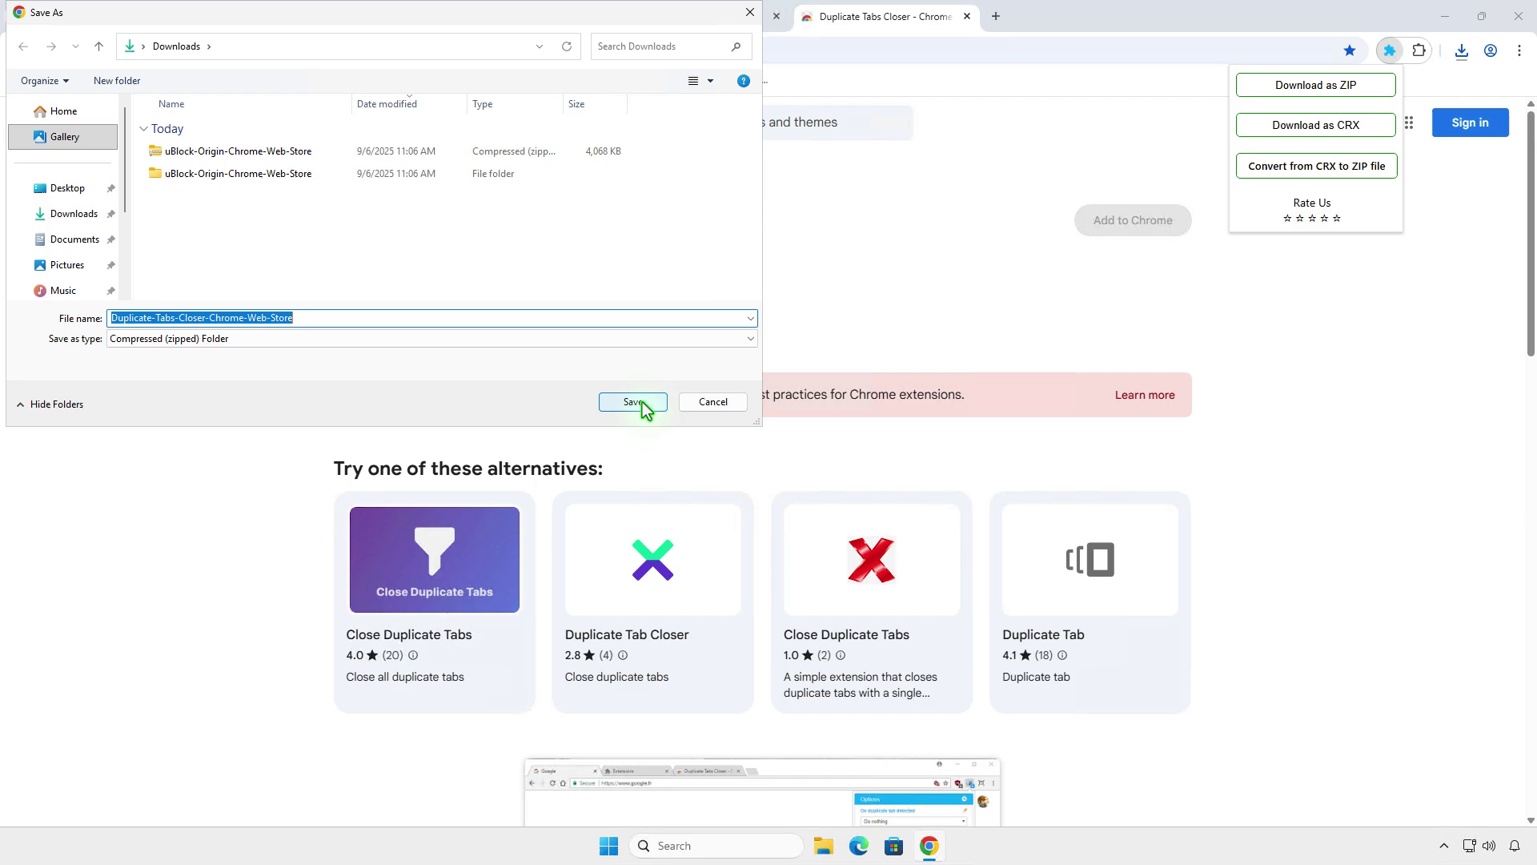
{"action": "left_click", "coordinate": [636, 402]}
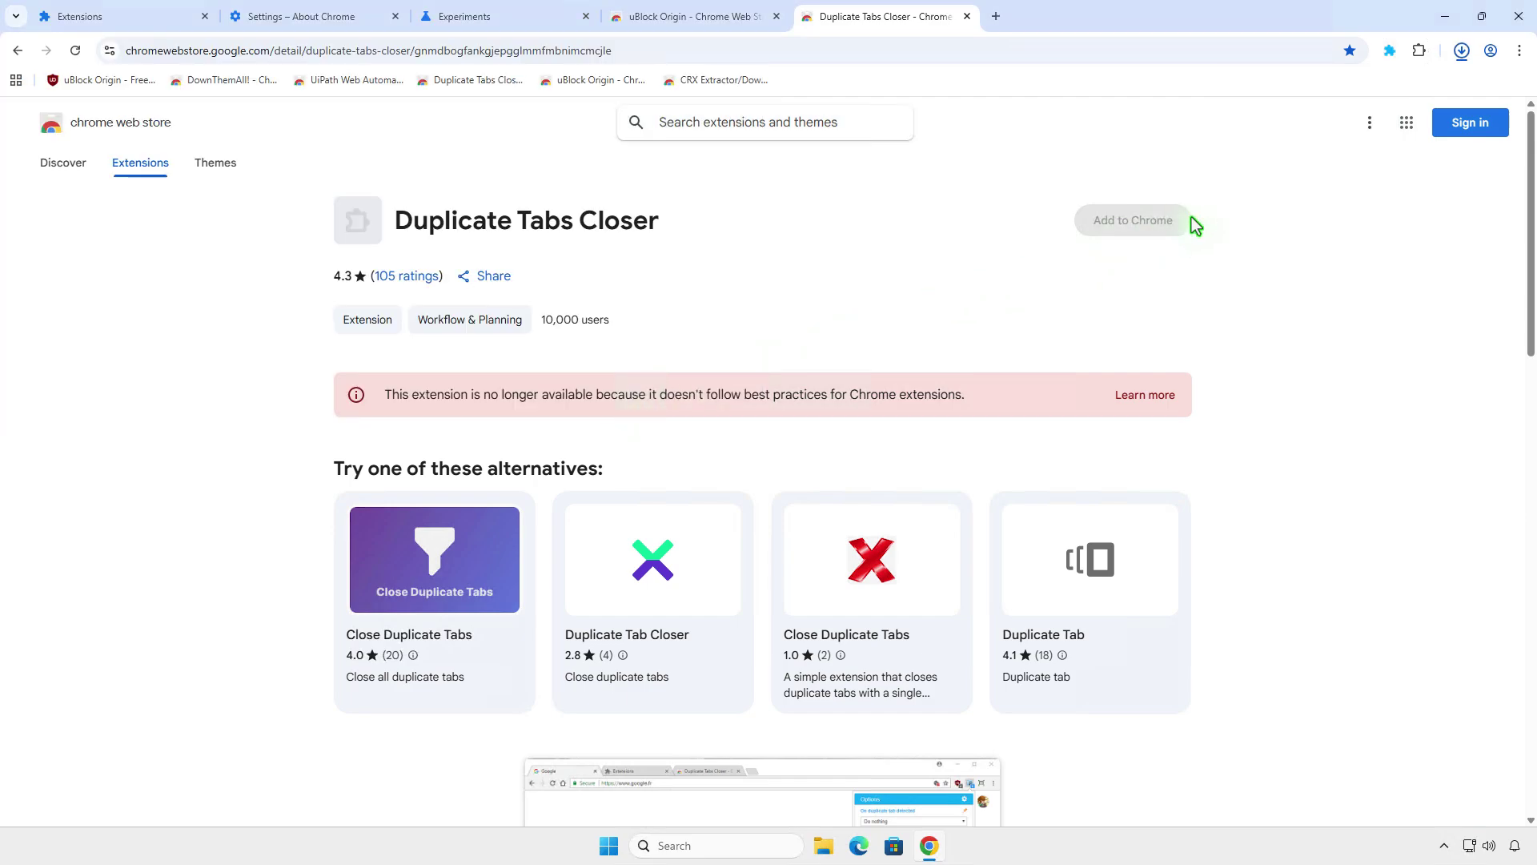
Extract the Duplicate-Tabs-Closer-Chrome-Web-Store zip into a 17-item folder, then close the extracted folder's window
{"action": "left_click", "coordinate": [1416, 89]}
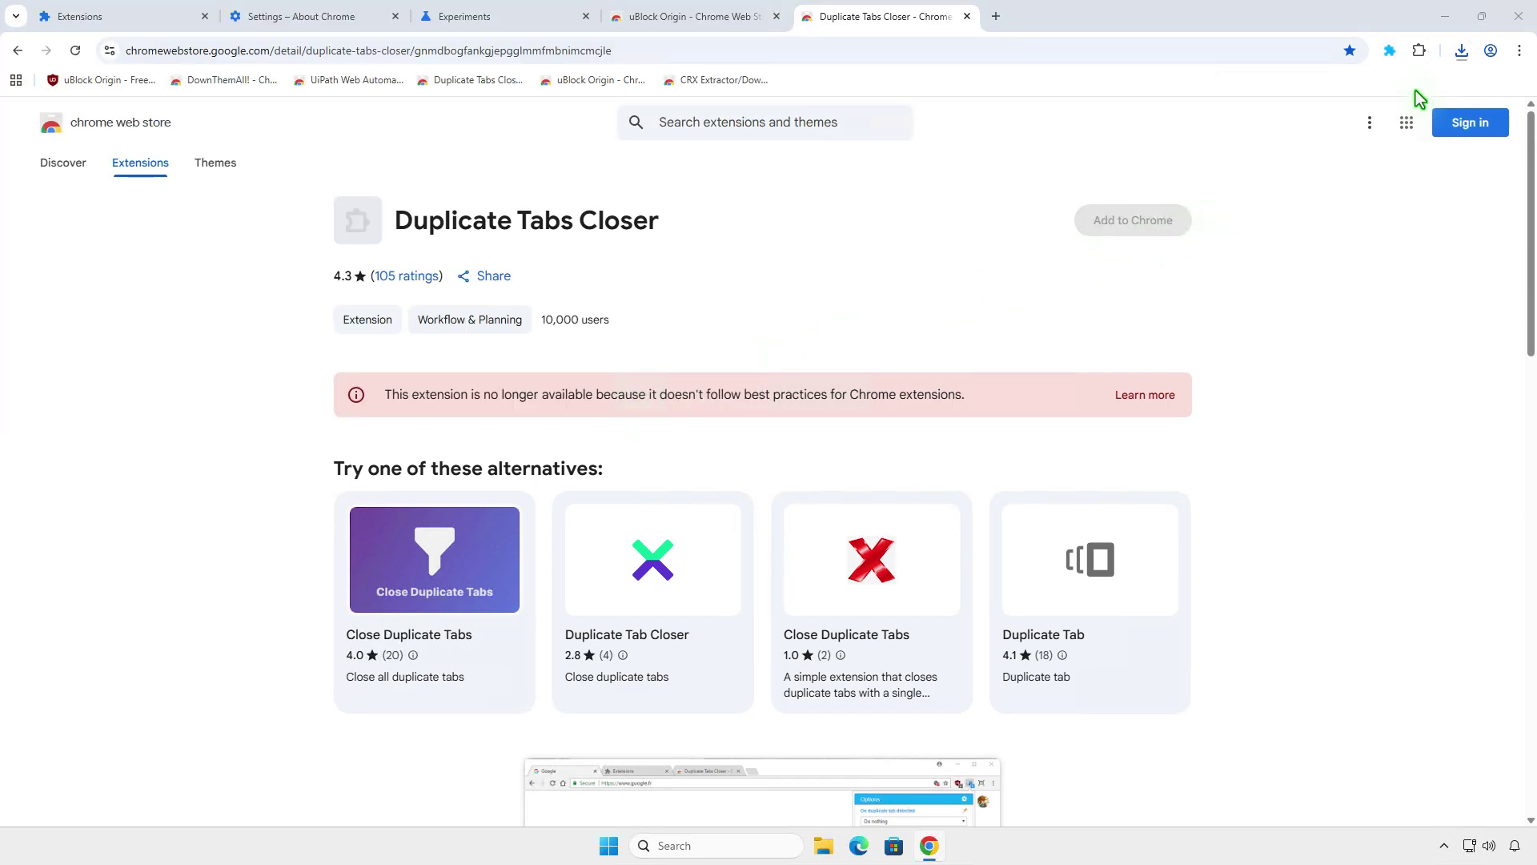
{"action": "right_click", "coordinate": [697, 333]}
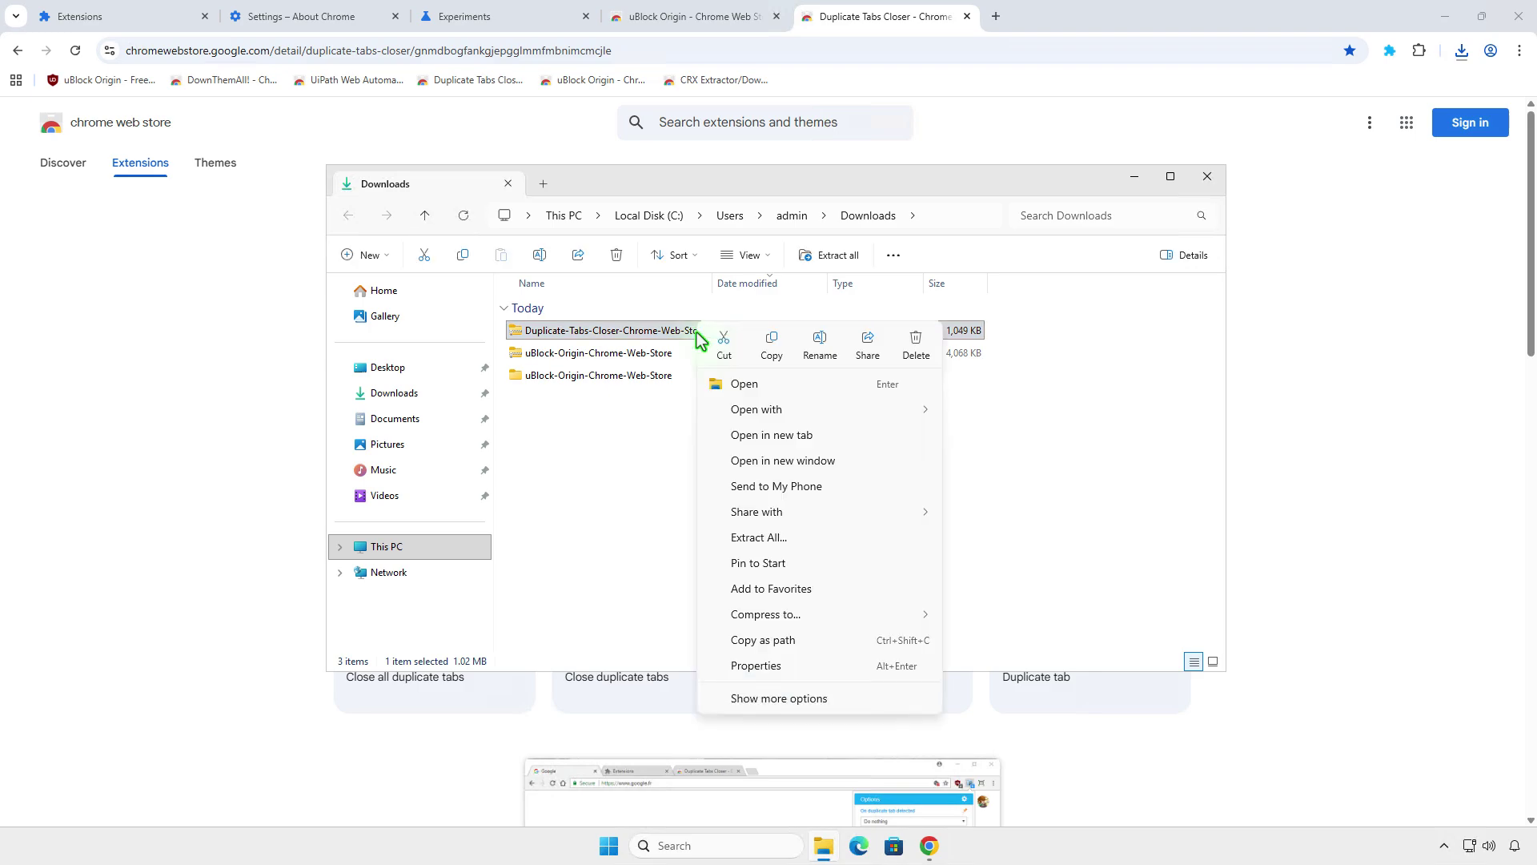
{"action": "left_click", "coordinate": [788, 538]}
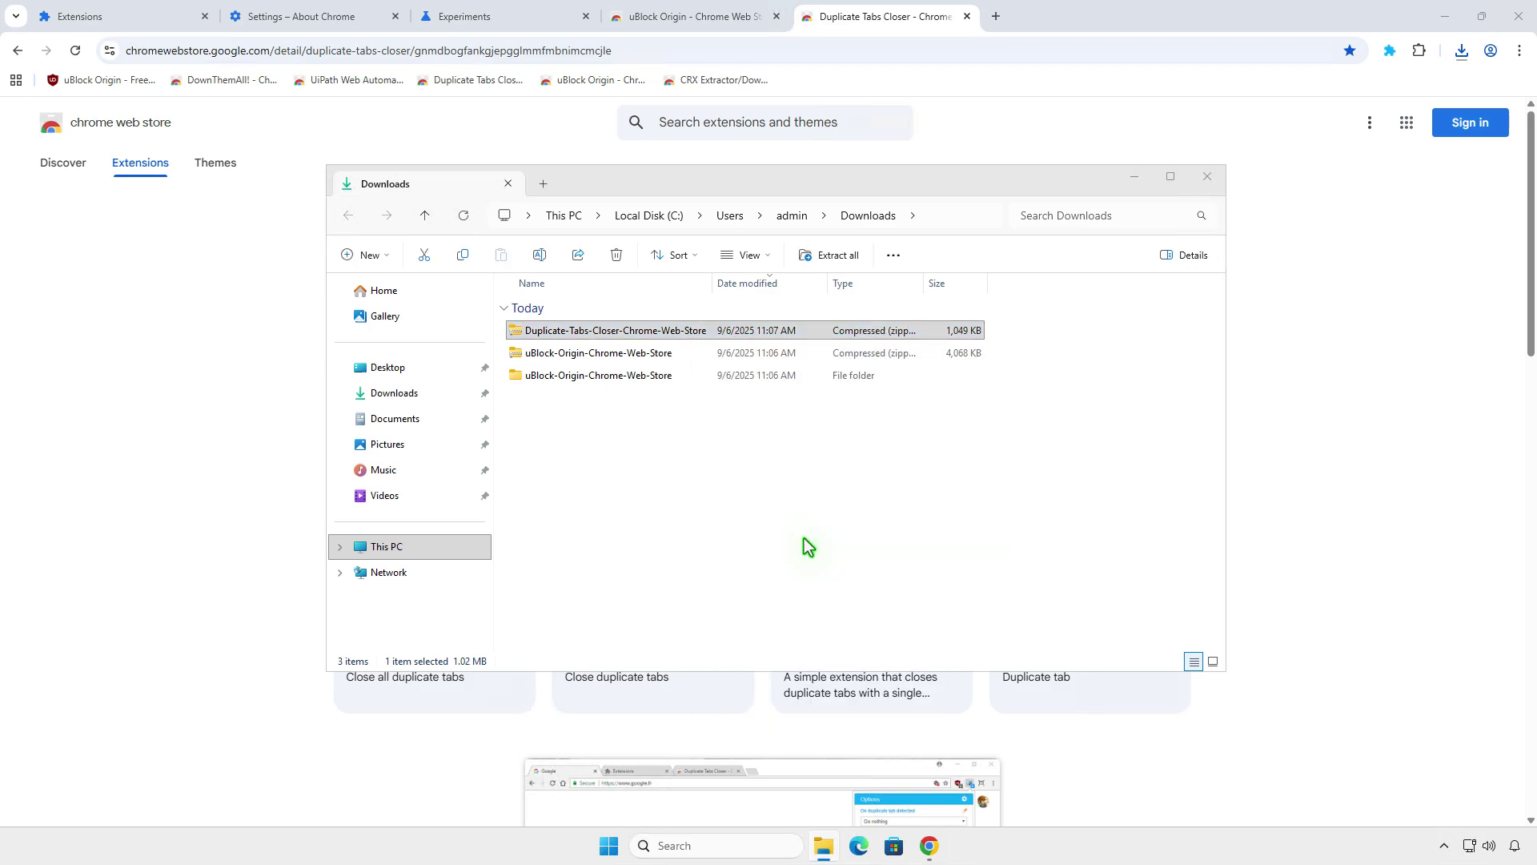
{"action": "left_click", "coordinate": [914, 576]}
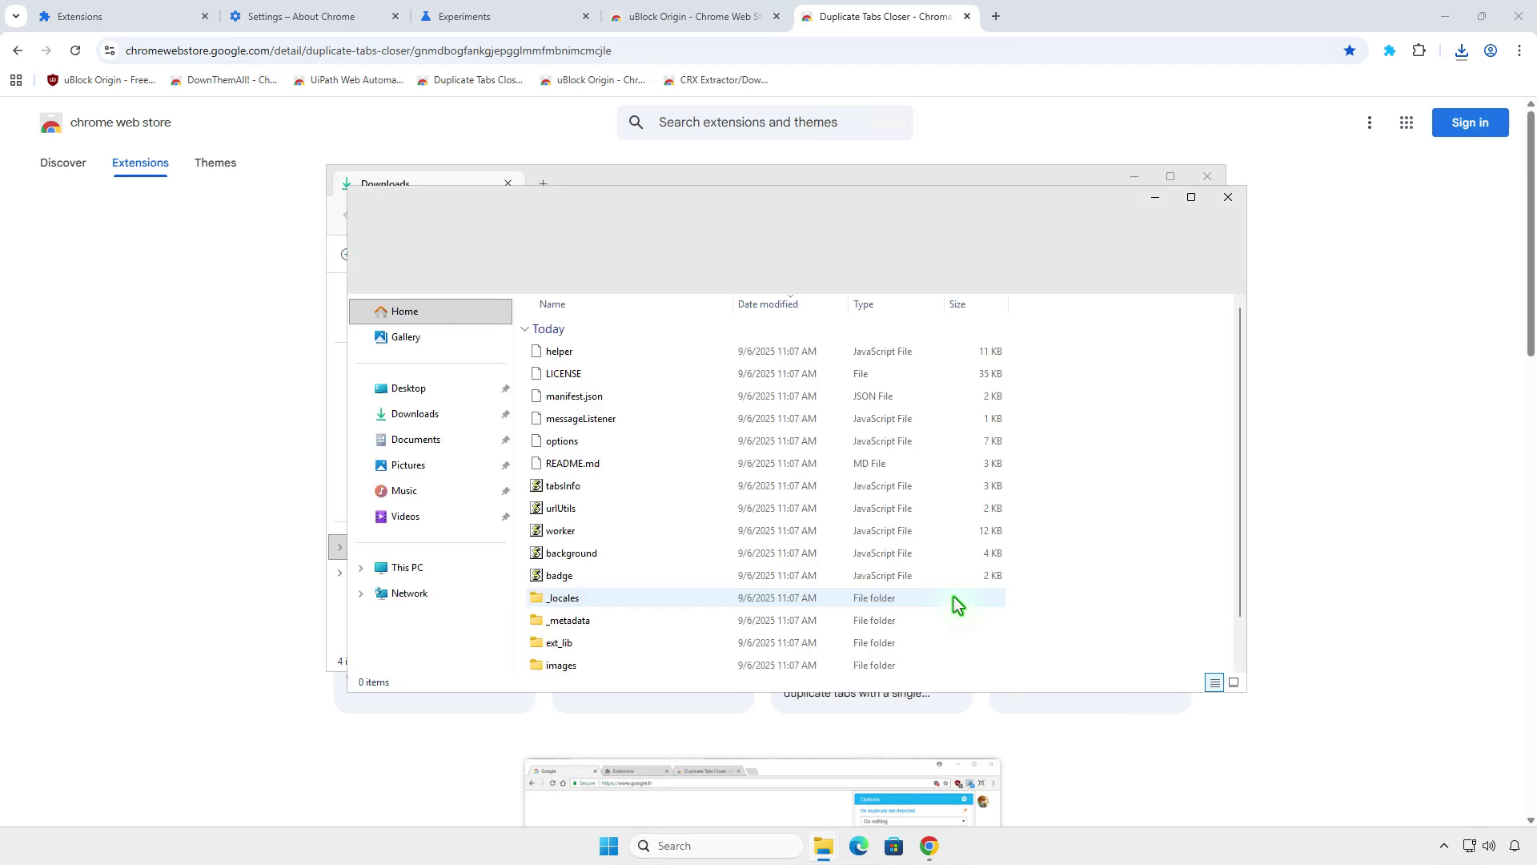
{"action": "left_click", "coordinate": [1229, 196]}
Load the Duplicate-Tabs-Closer-Chrome-Web-Store folder unpacked, adding Duplicate Tabs Closer 3.5.3
{"action": "left_click", "coordinate": [1209, 176]}
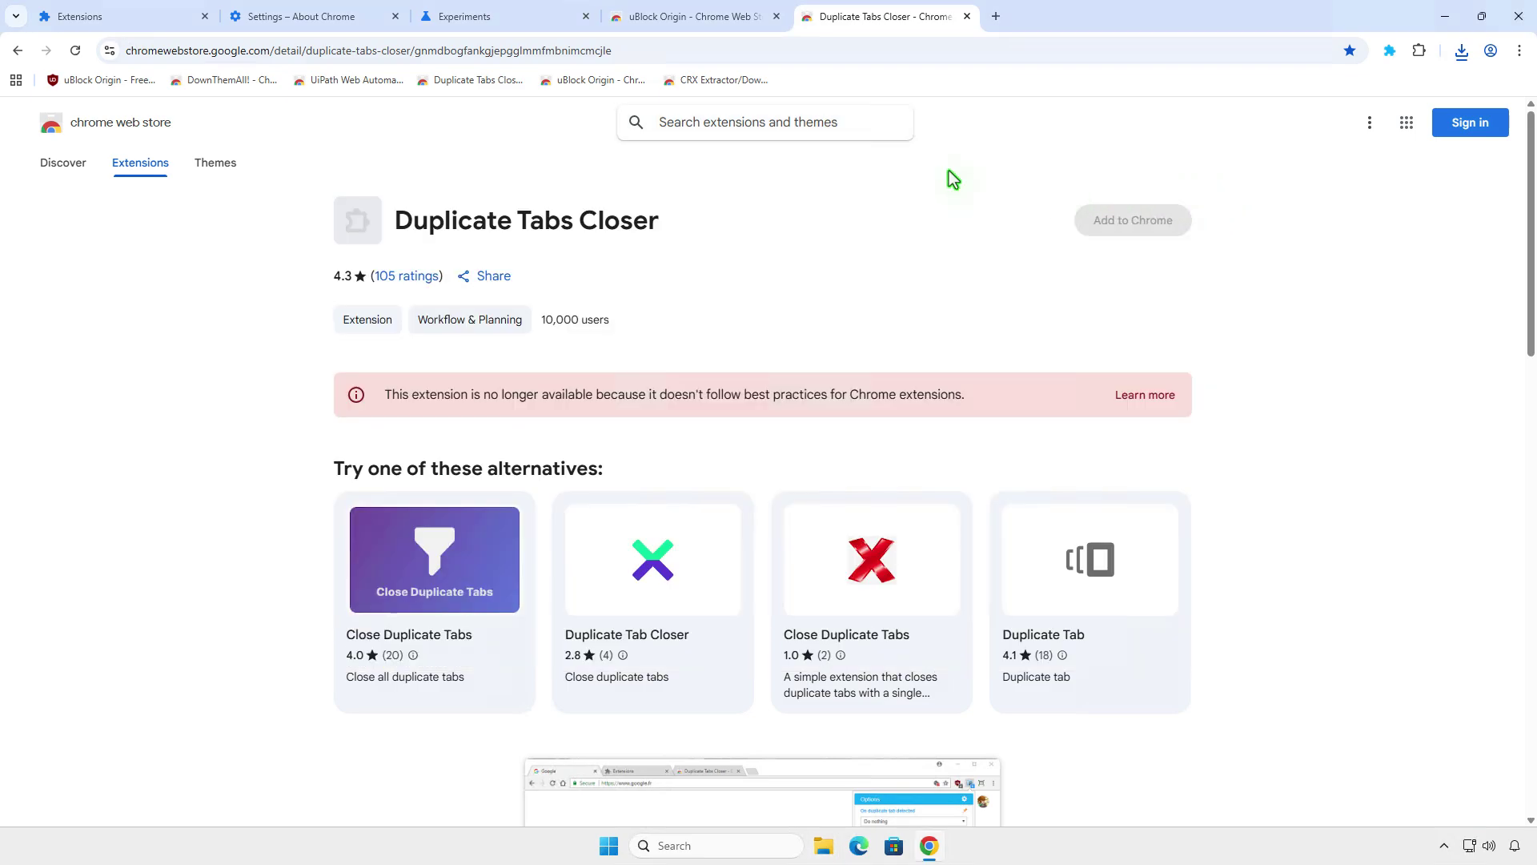
{"action": "left_click", "coordinate": [132, 26]}
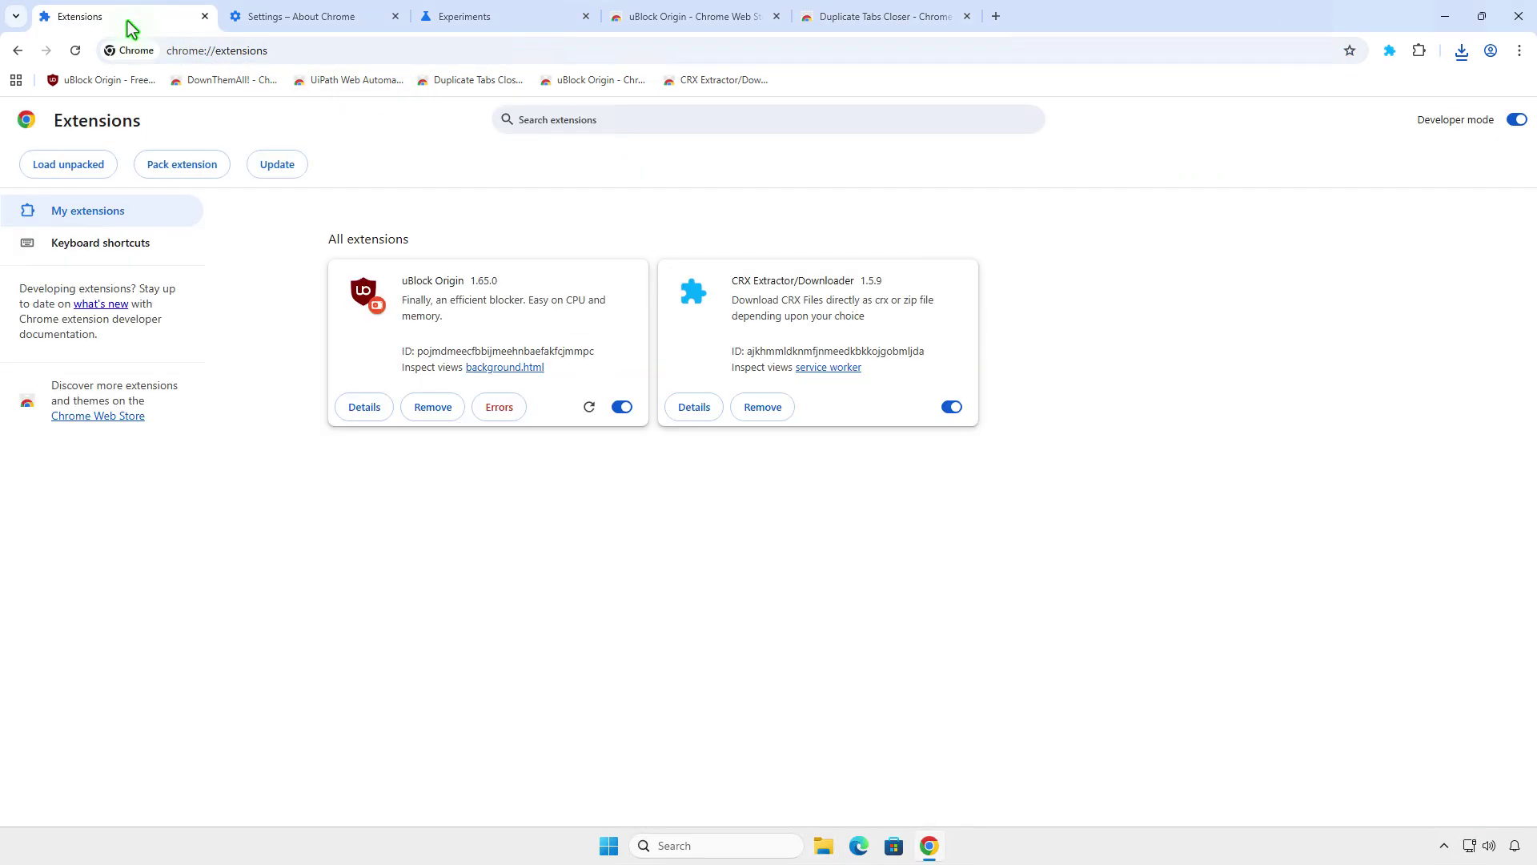
{"action": "left_click", "coordinate": [88, 165]}
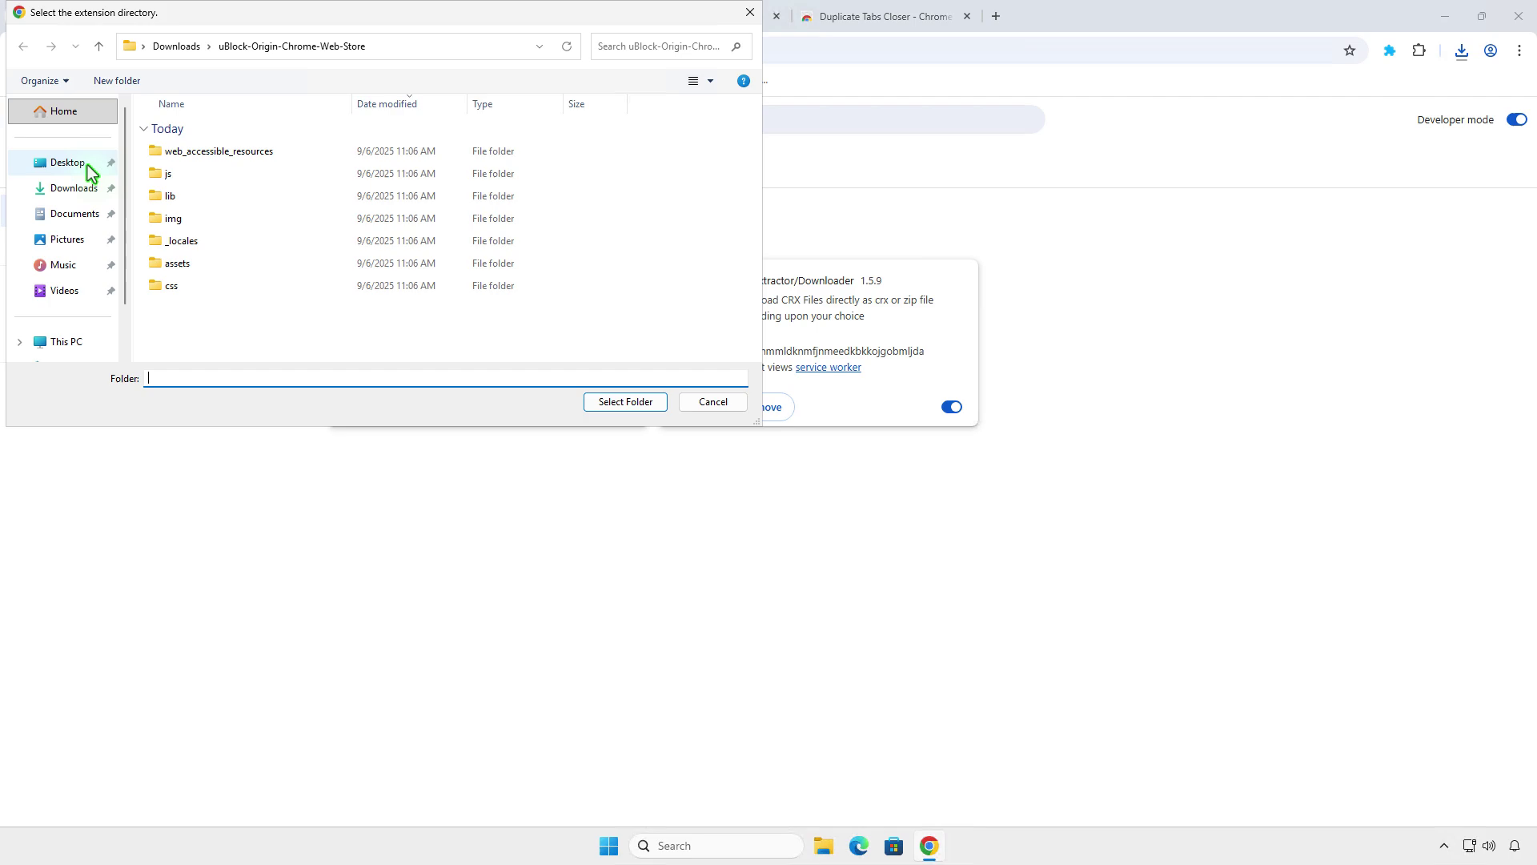
{"action": "left_click", "coordinate": [165, 50]}
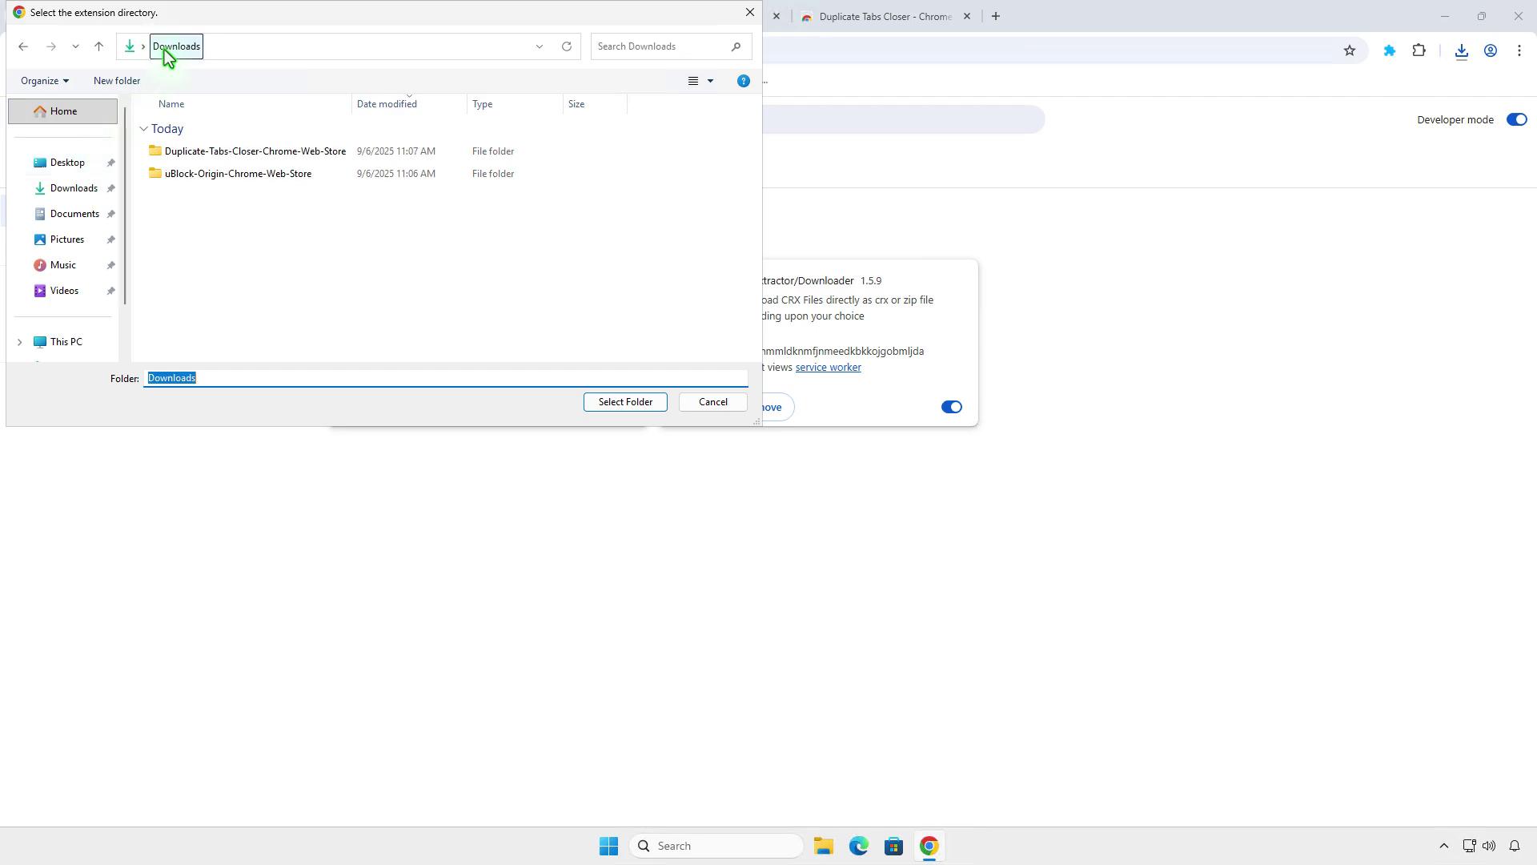
{"action": "left_click", "coordinate": [309, 154]}
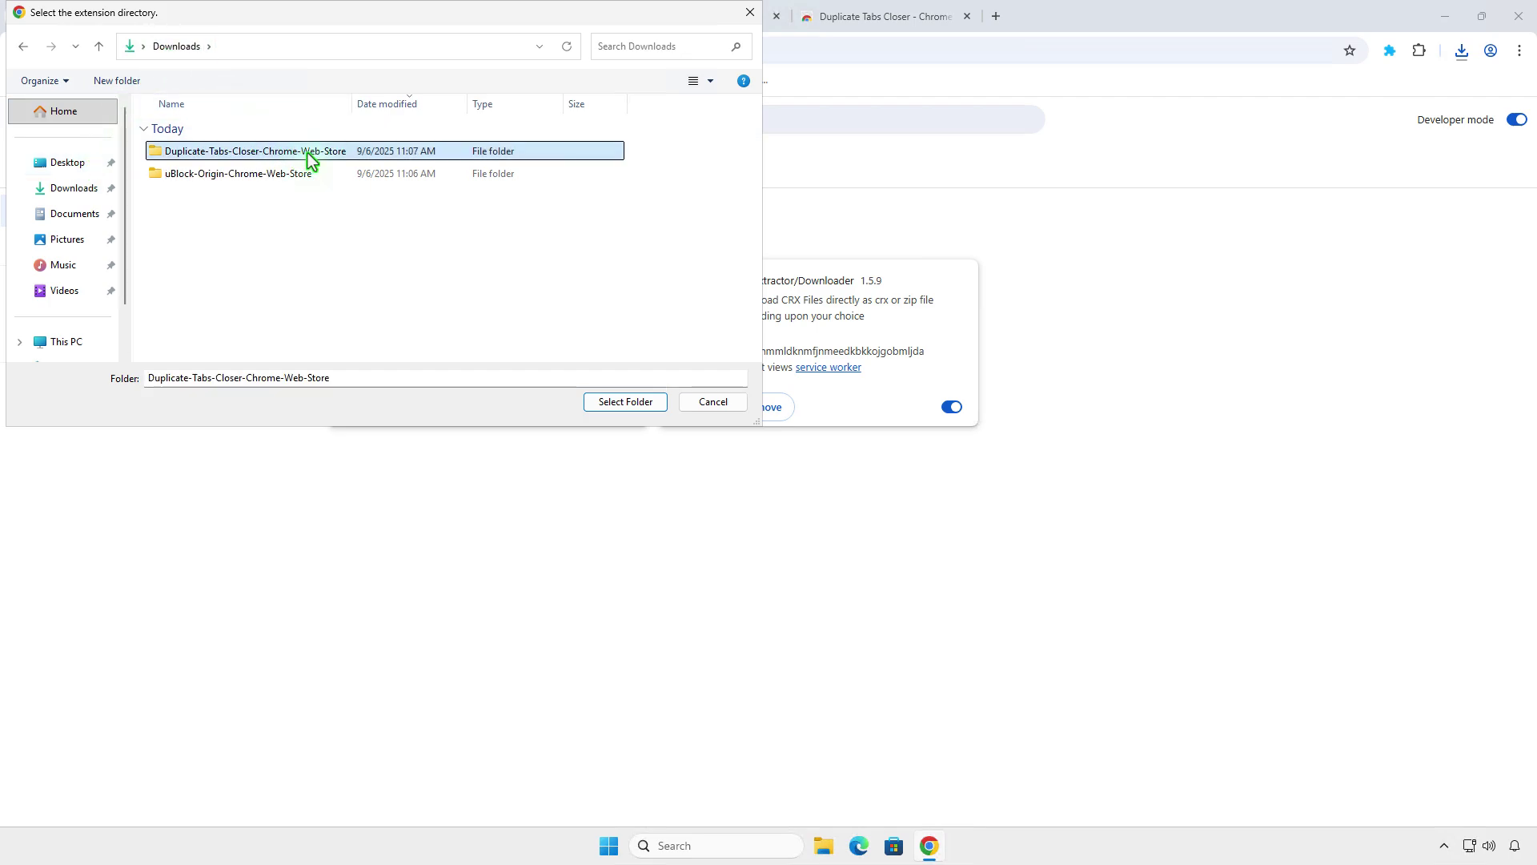
{"action": "double_click", "coordinate": [311, 154]}
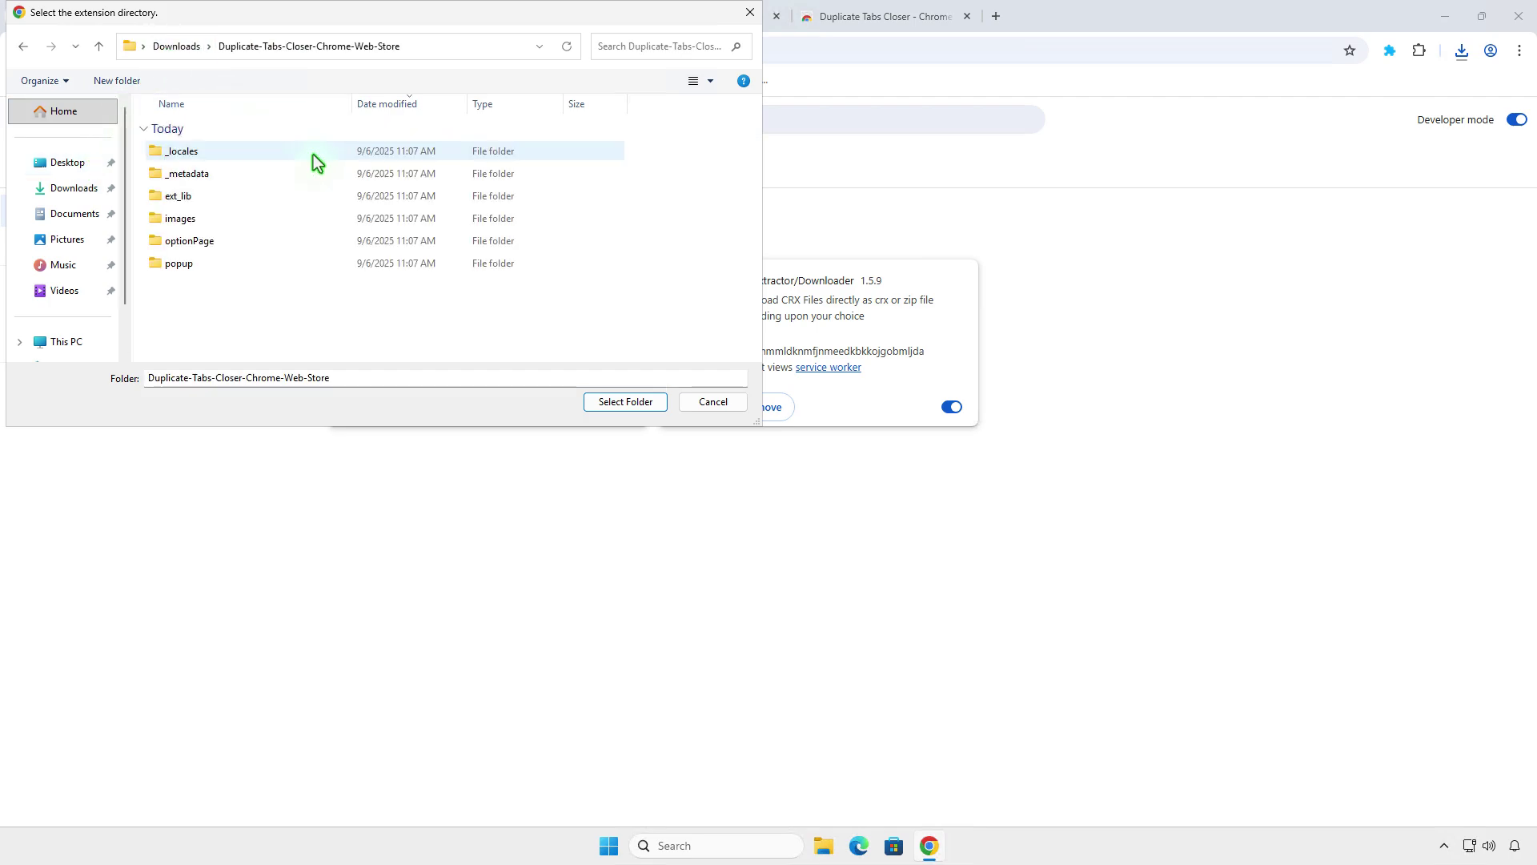
{"action": "left_click", "coordinate": [645, 403]}
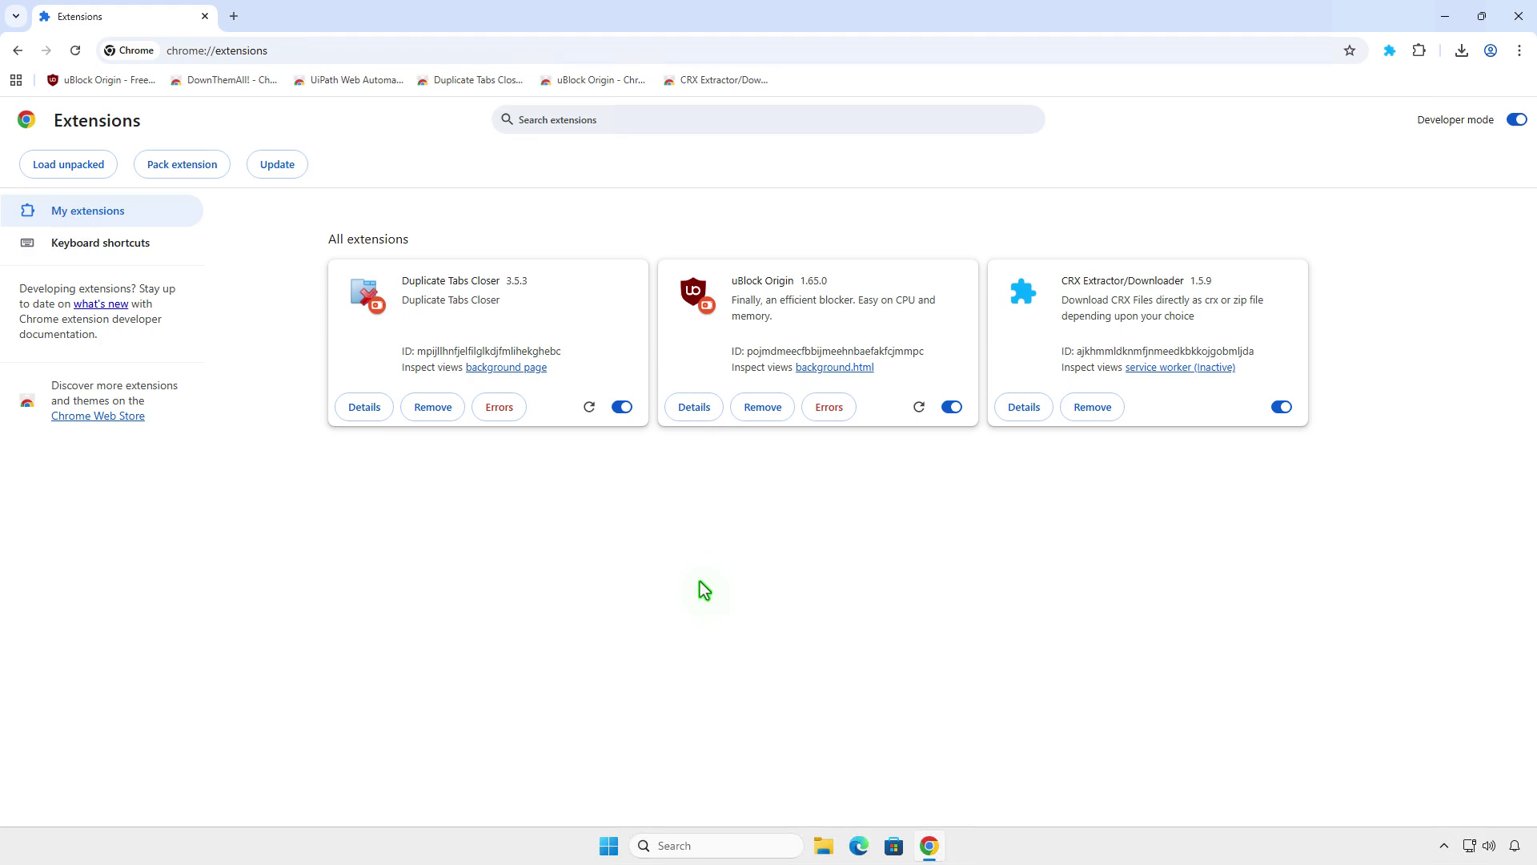
Uninstall CRX Extractor/Downloader and close its feedback page
{"action": "left_click", "coordinate": [1092, 409]}
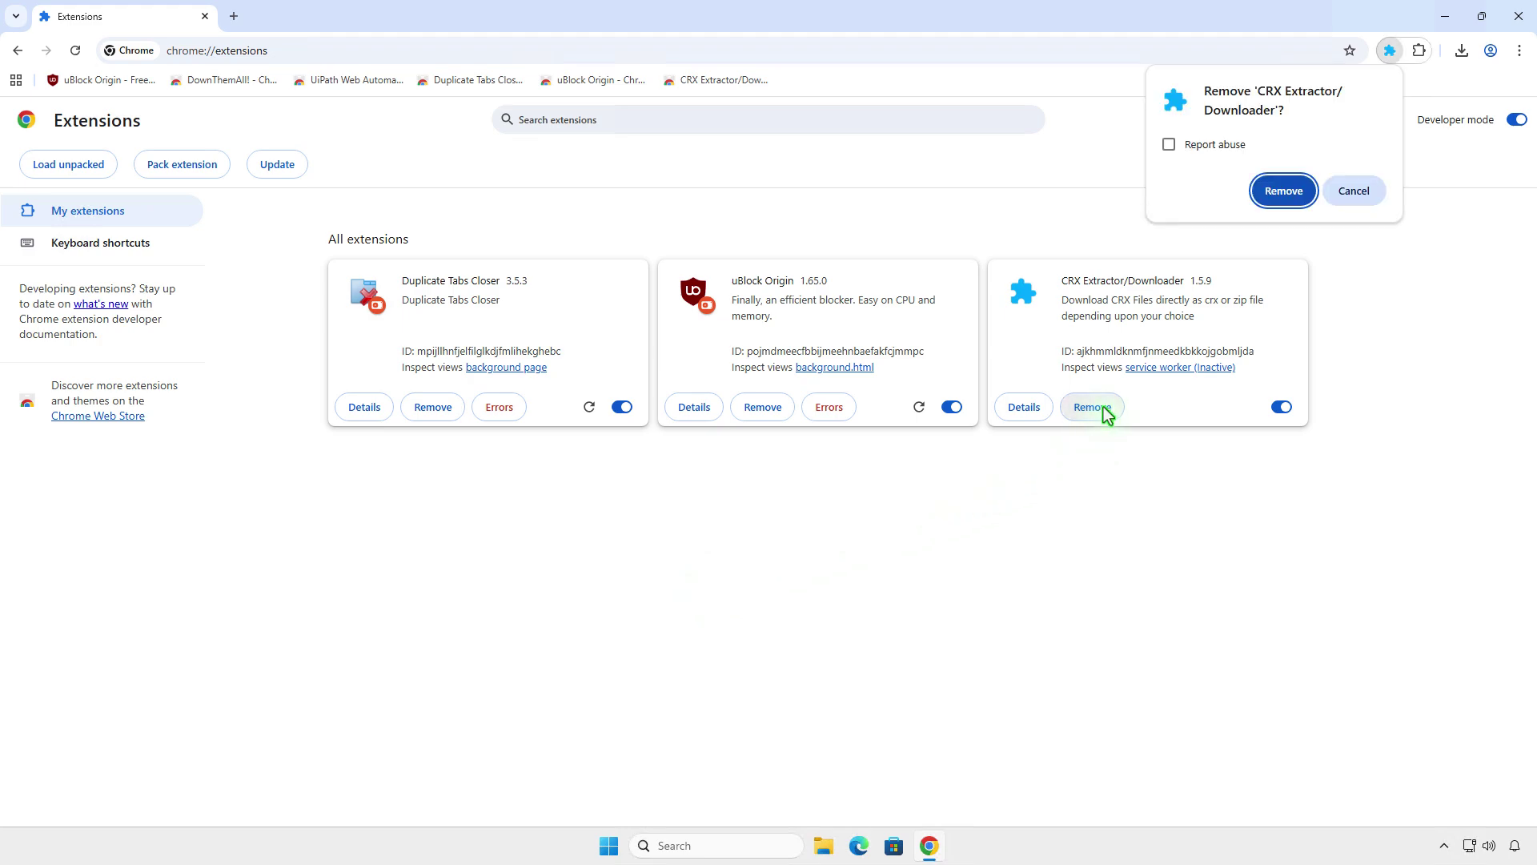
{"action": "left_click", "coordinate": [1279, 193]}
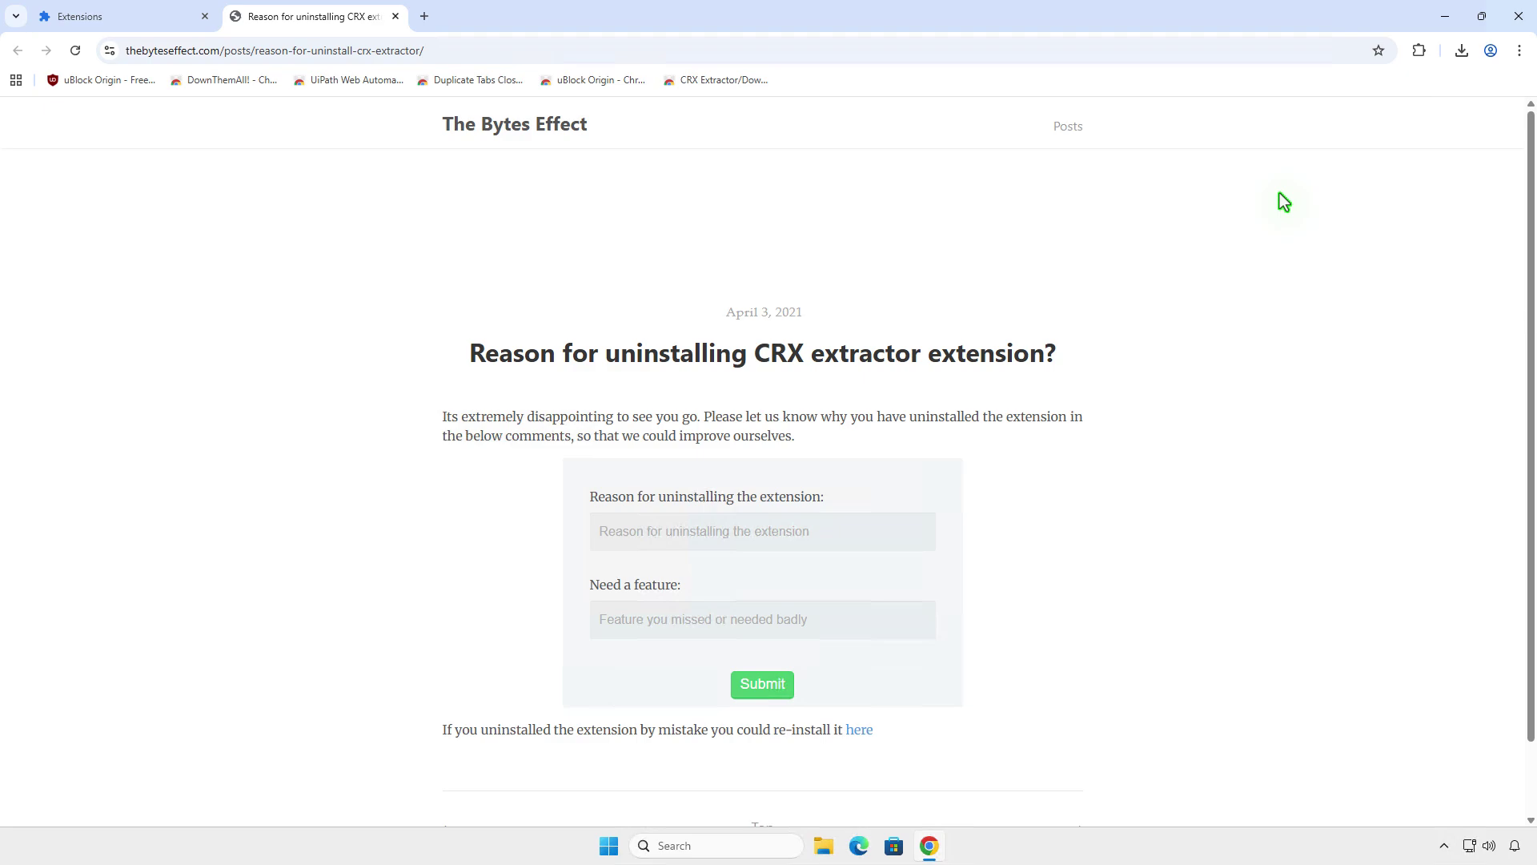
{"action": "left_click", "coordinate": [396, 16]}
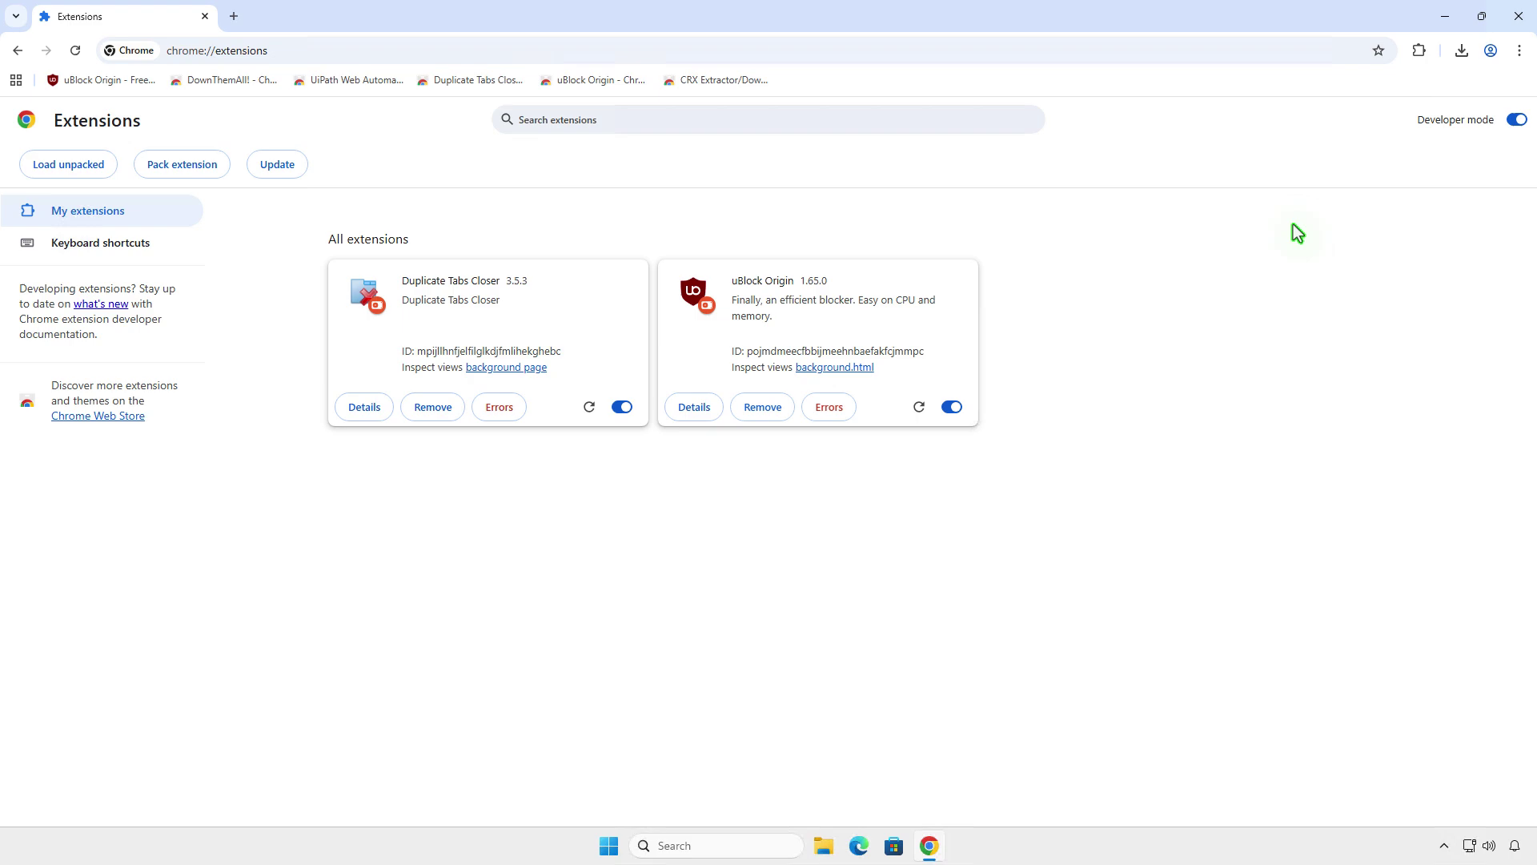
Pin Duplicate Tabs Closer and uBlock Origin to the toolbar
{"action": "left_click", "coordinate": [1421, 53]}
{"action": "left_click", "coordinate": [1362, 176]}
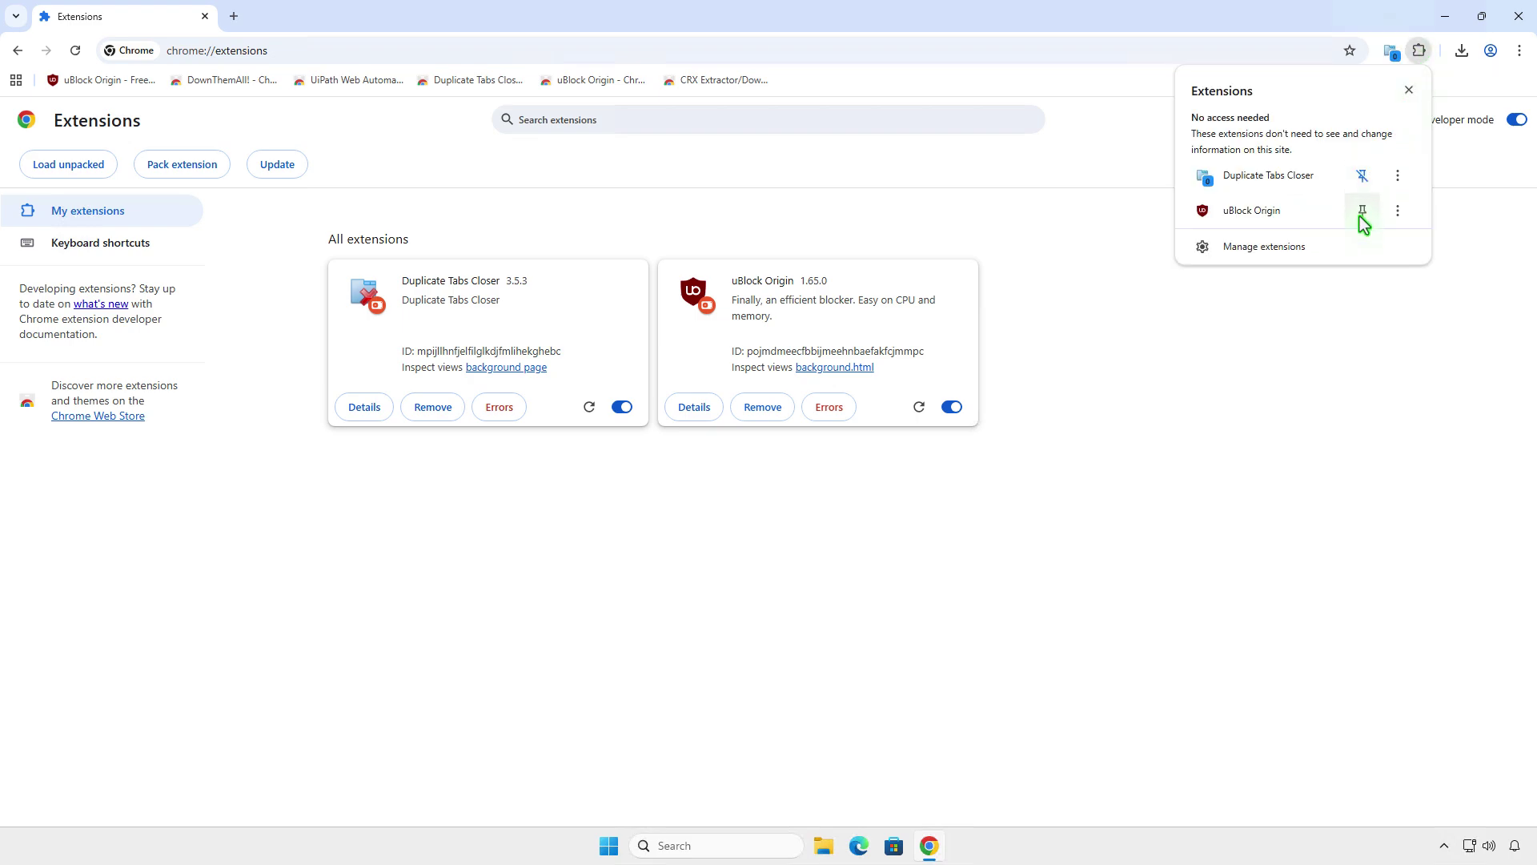
{"action": "left_click", "coordinate": [1360, 213]}
{"action": "left_click", "coordinate": [1292, 392]}
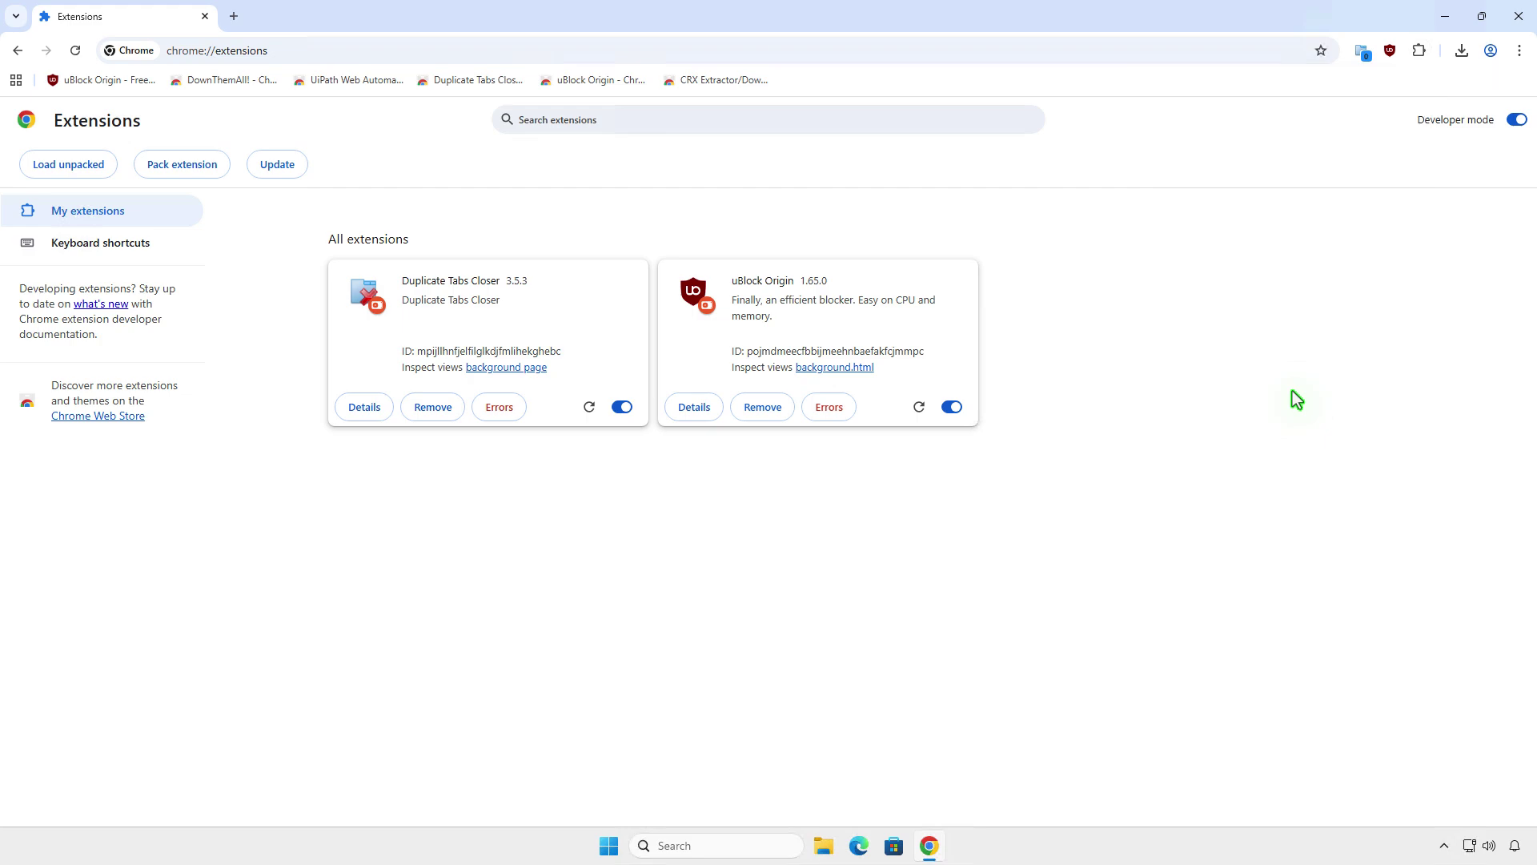